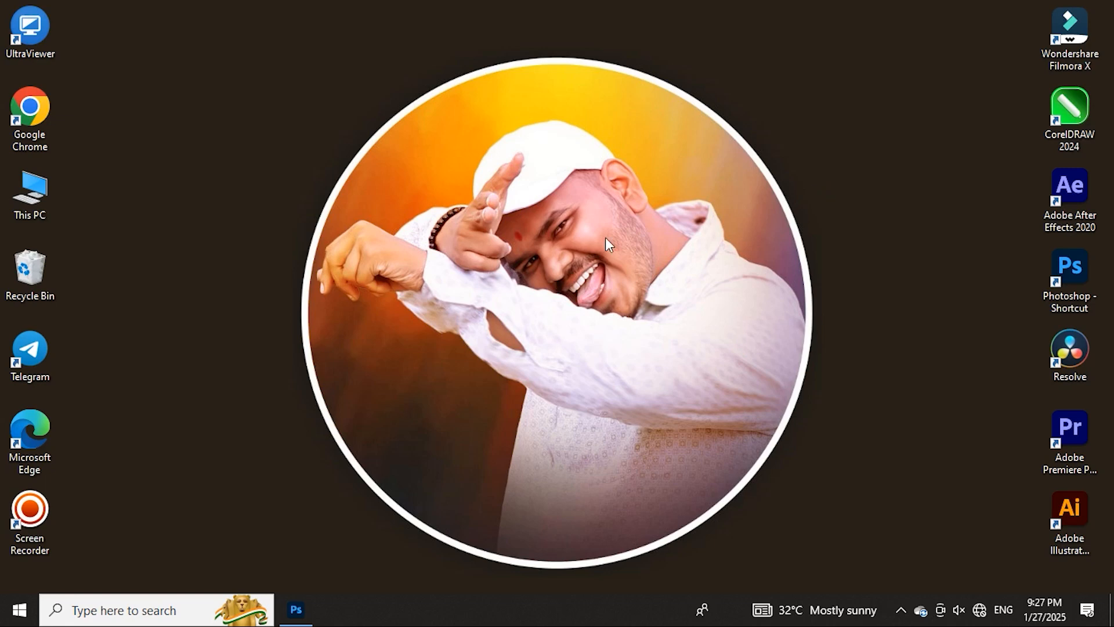
Switch to Photoshop and create a new 8 x 10 inch portrait document at 300 pixels/inch in RGB Color with a white background.
click(296, 610)
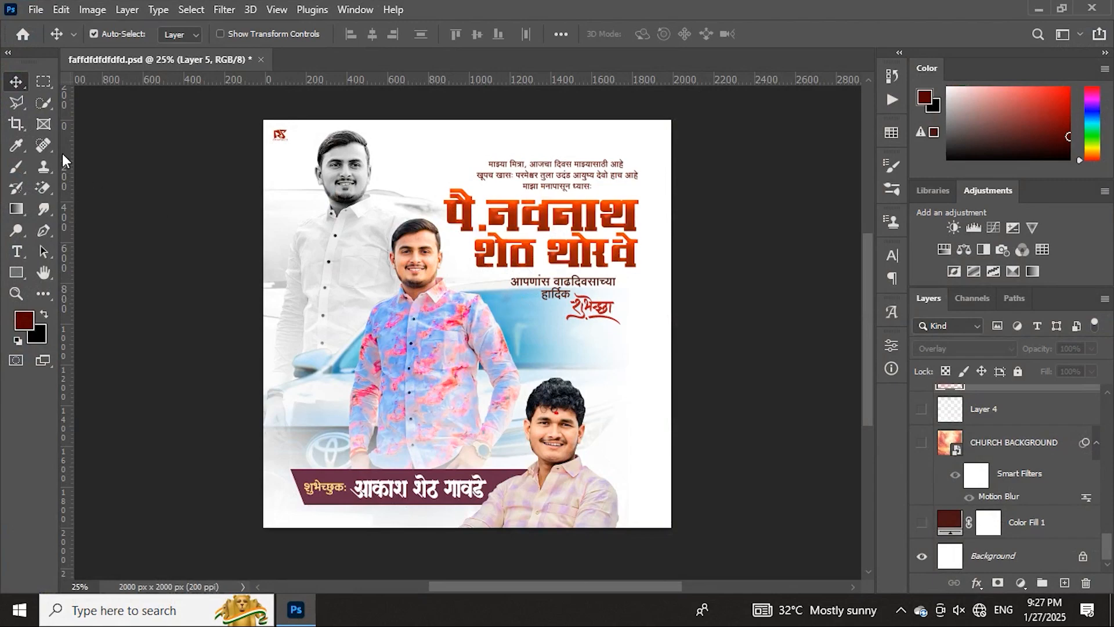
click(36, 10)
click(76, 24)
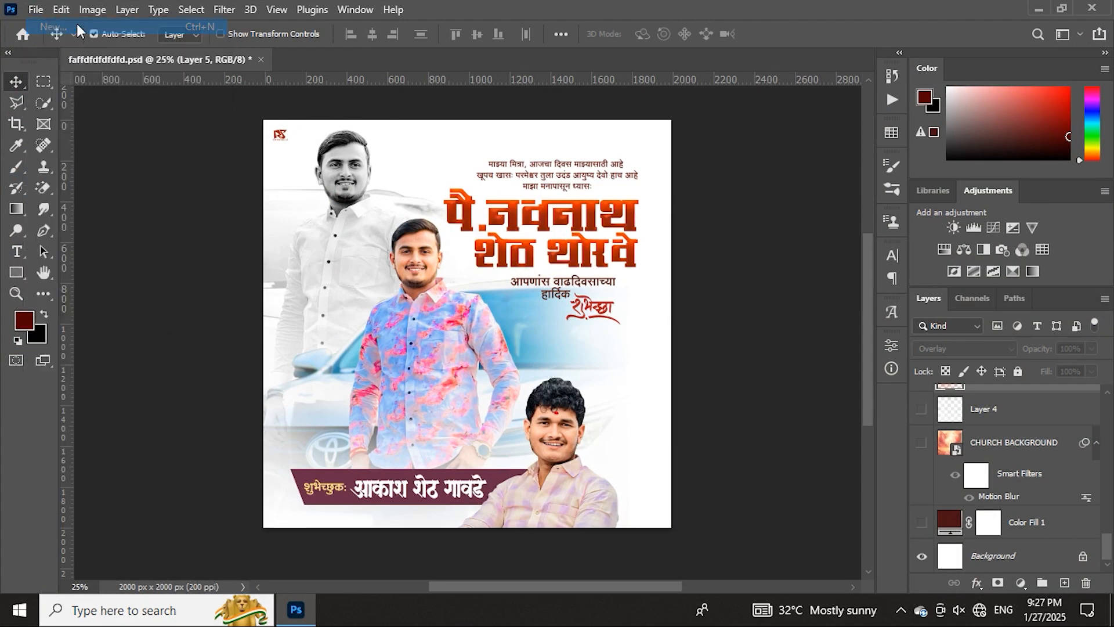
click(816, 310)
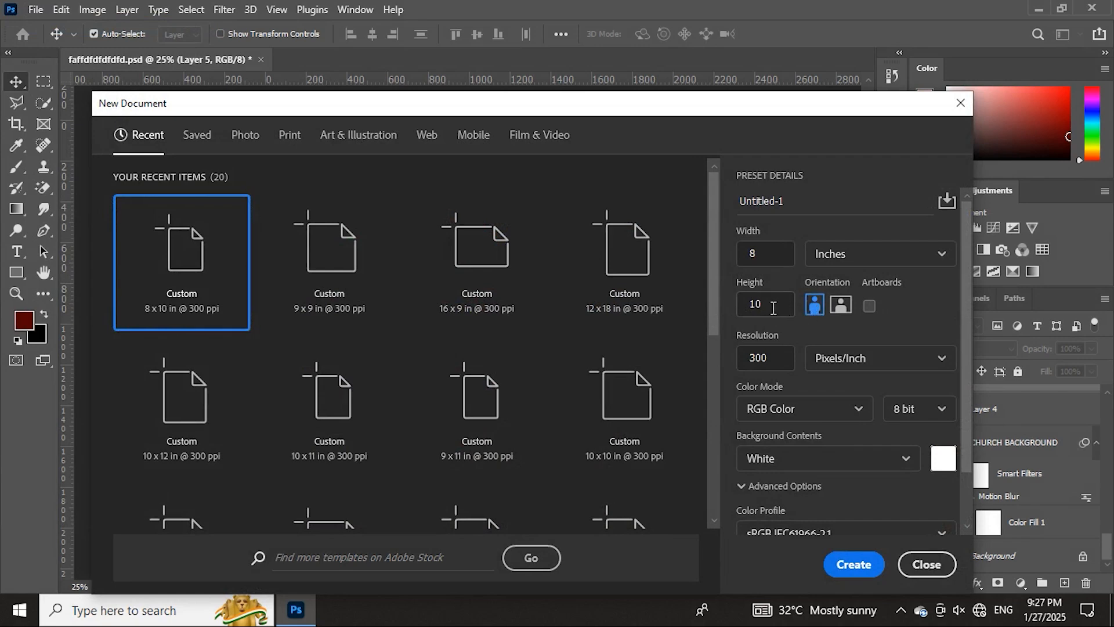
drag(771, 307, 720, 313)
drag(770, 262, 749, 254)
click(853, 564)
Place the embedded sky-and-hills image download (21) and scale it to 82.26% so it covers the whole canvas.
click(36, 9)
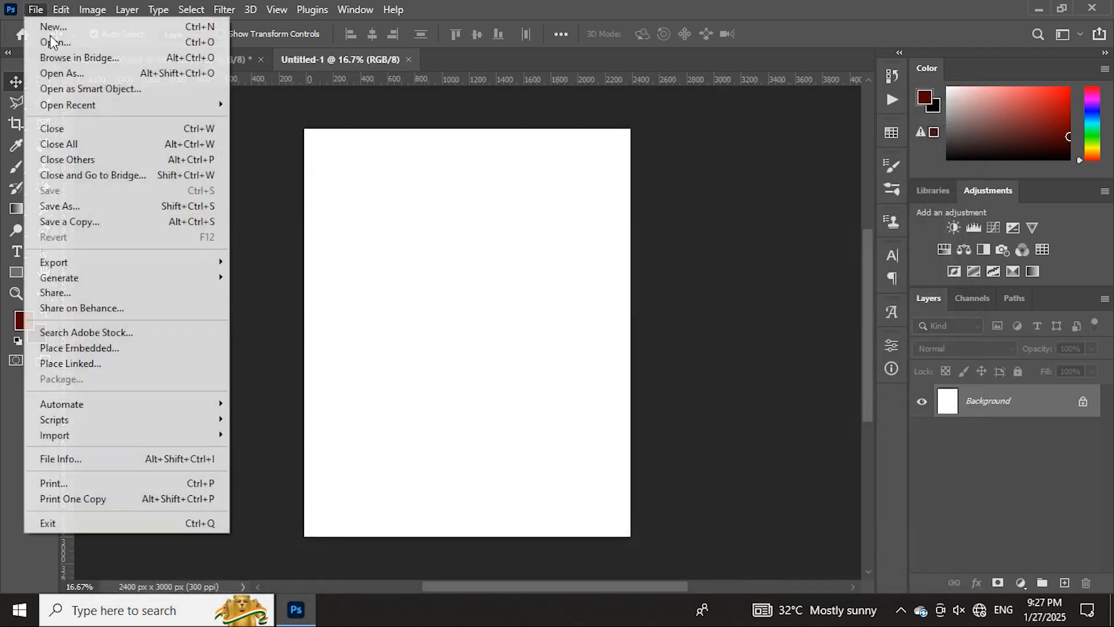
click(149, 348)
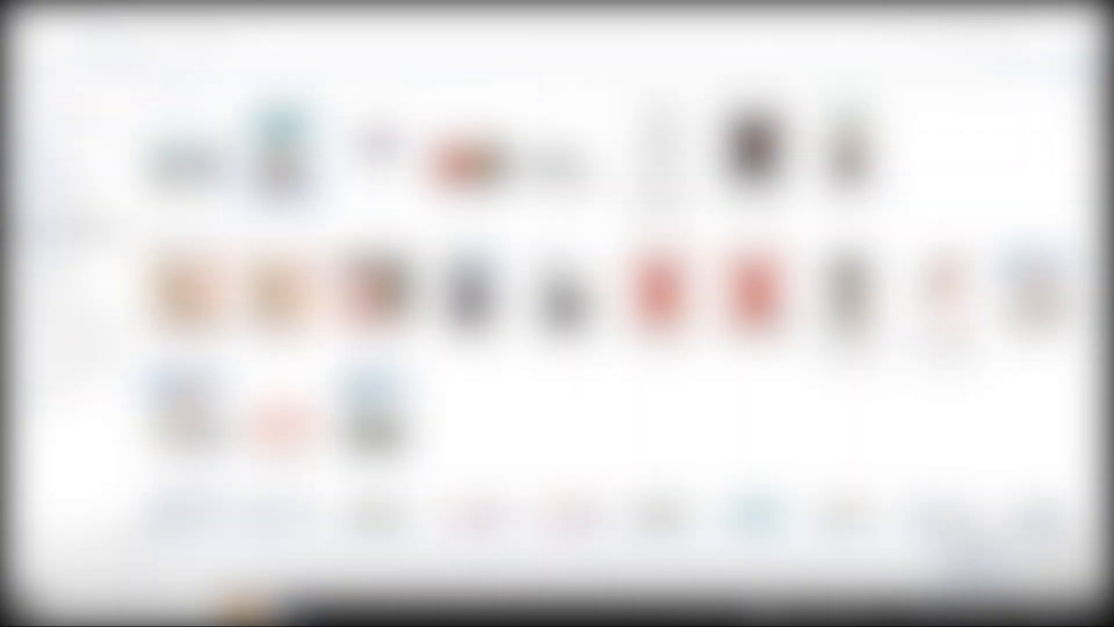
double_click(376, 411)
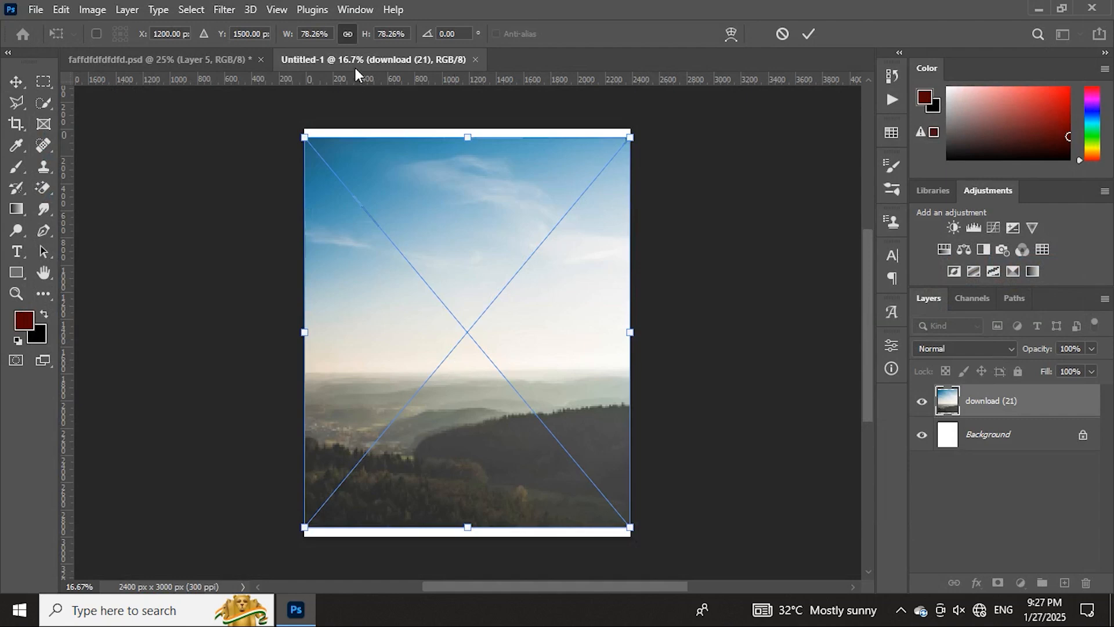
click(394, 34)
scroll(394, 33, up, 5)
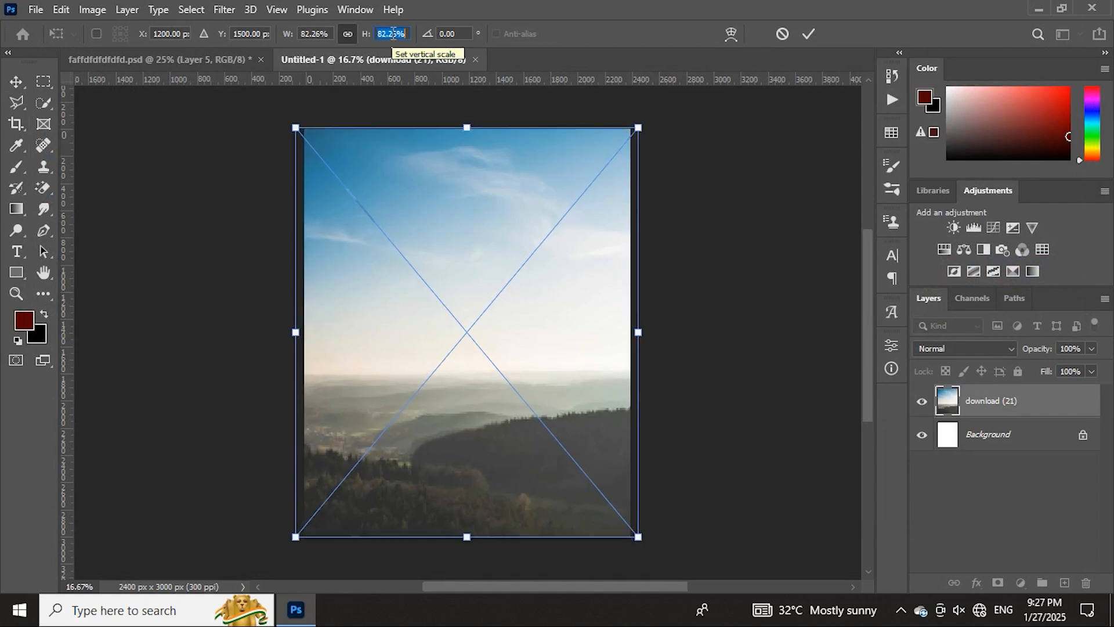
click(808, 33)
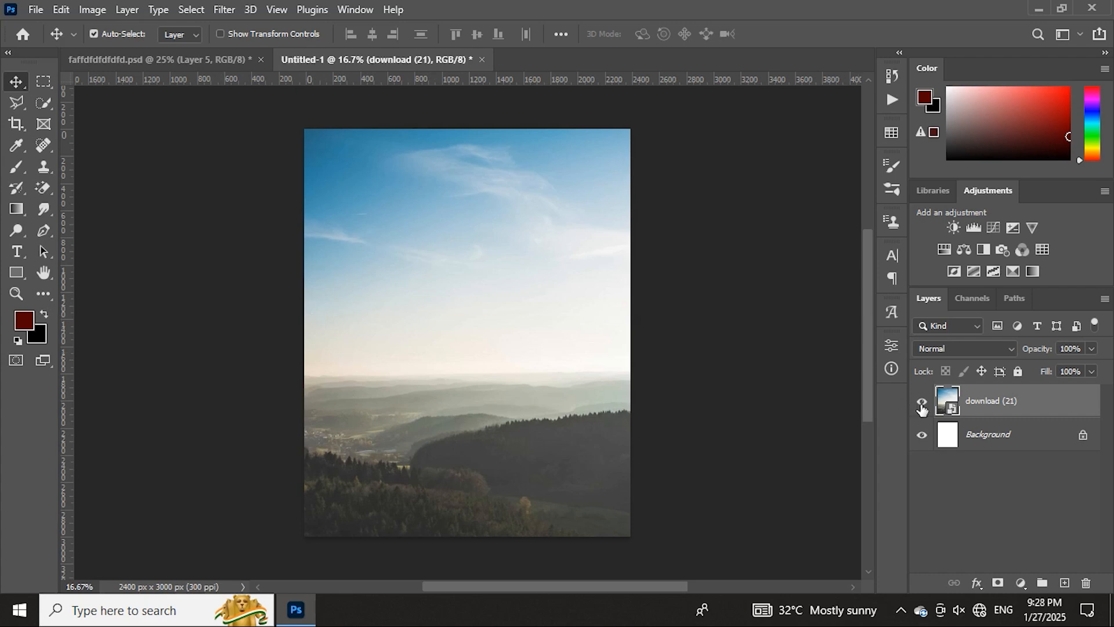
Add a new layer above the landscape and choose a 3200 px powder brush from the Fev Powder 02 (1) set.
click(1066, 583)
click(17, 166)
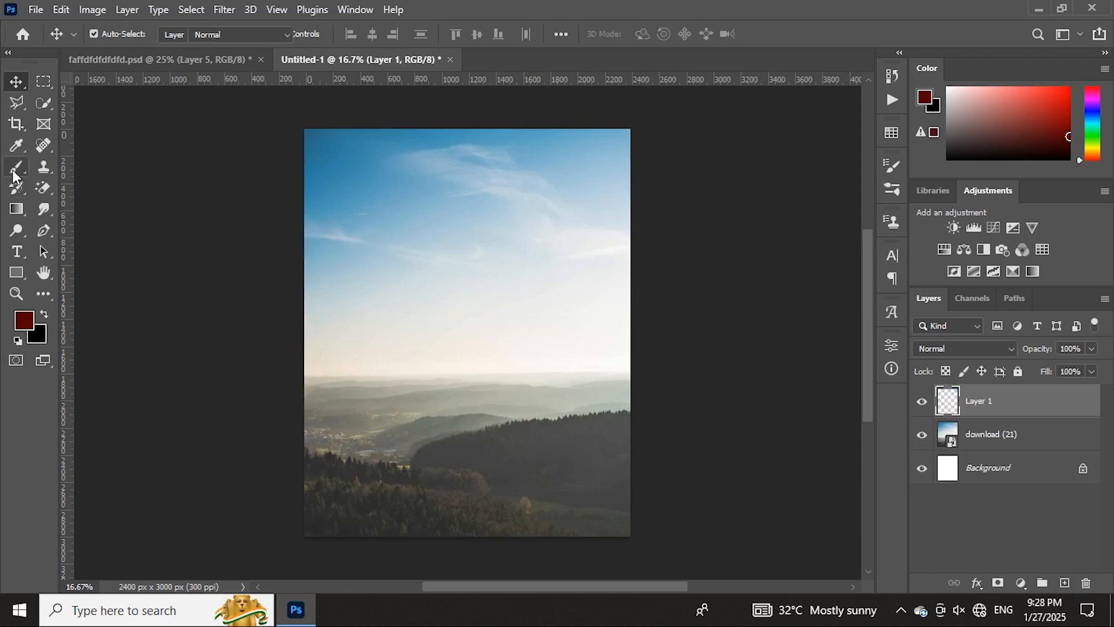
right_click(497, 355)
scroll(540, 513, down, 1)
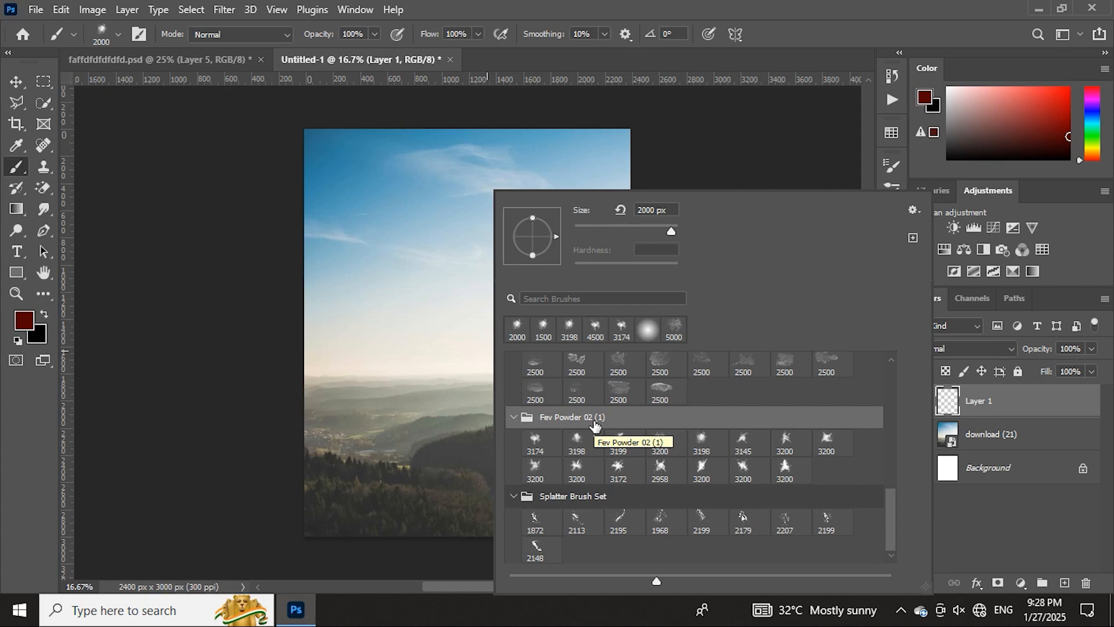
scroll(583, 441, up, 5)
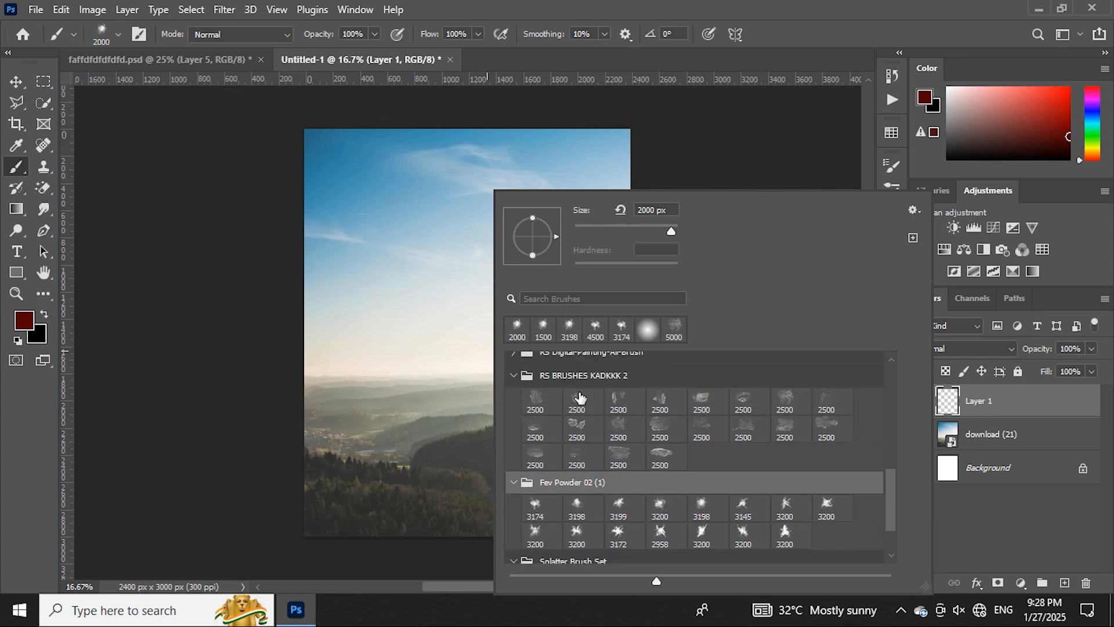
scroll(513, 480, down, 2)
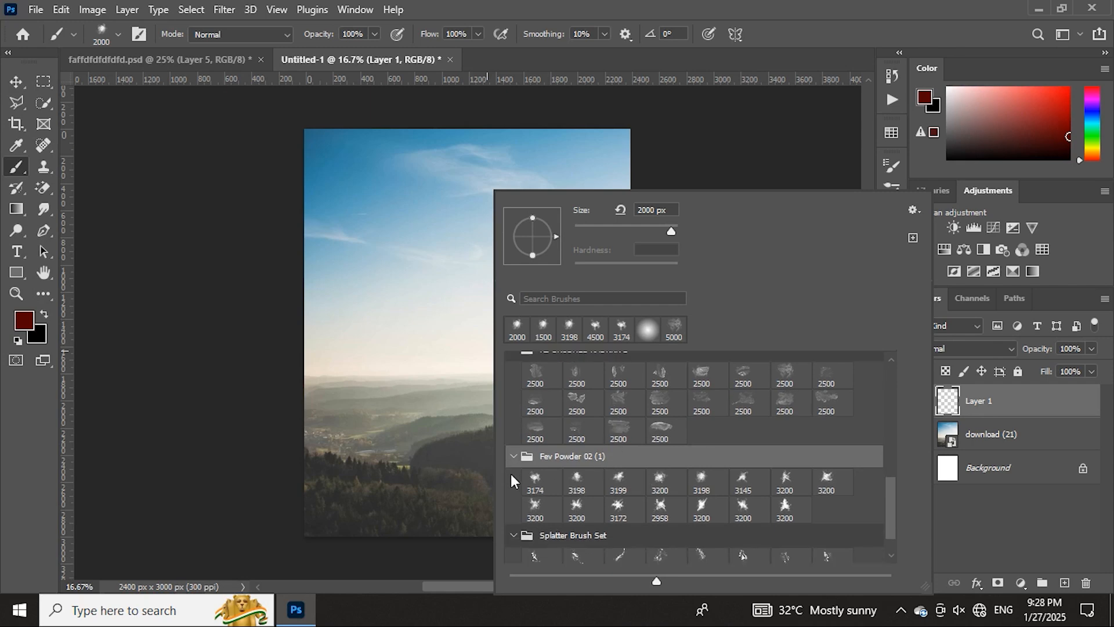
click(1048, 400)
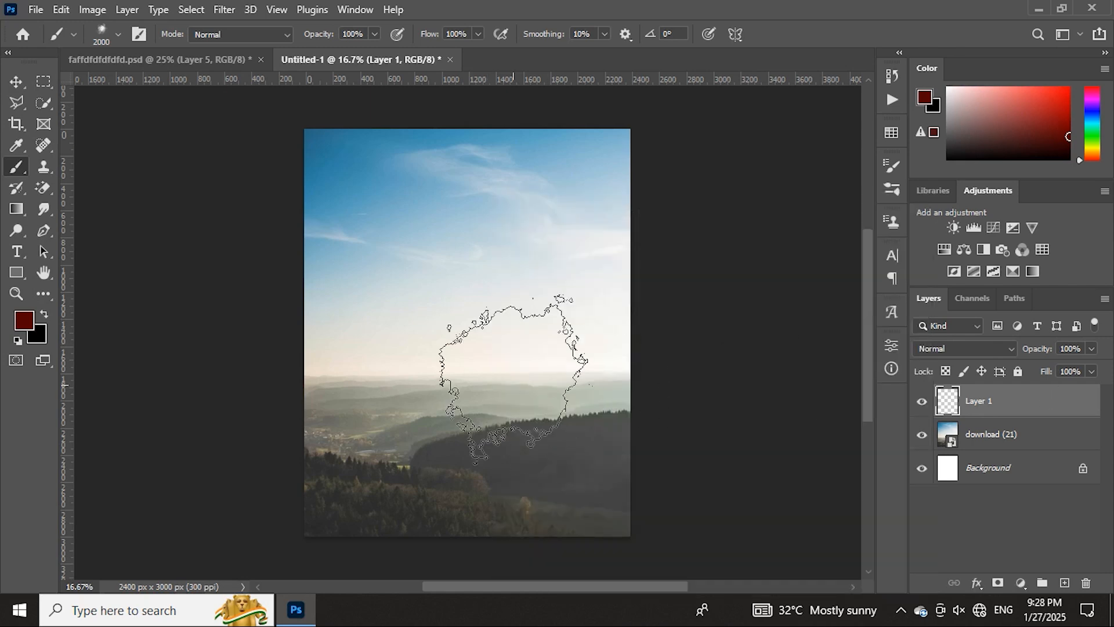
right_click(514, 385)
click(572, 491)
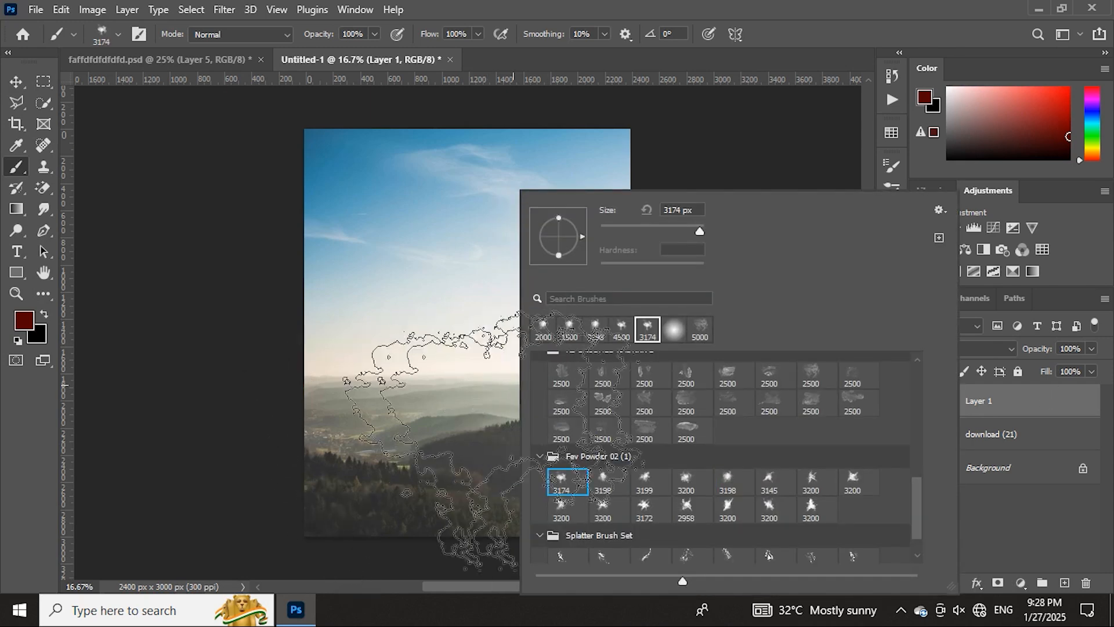
click(1015, 415)
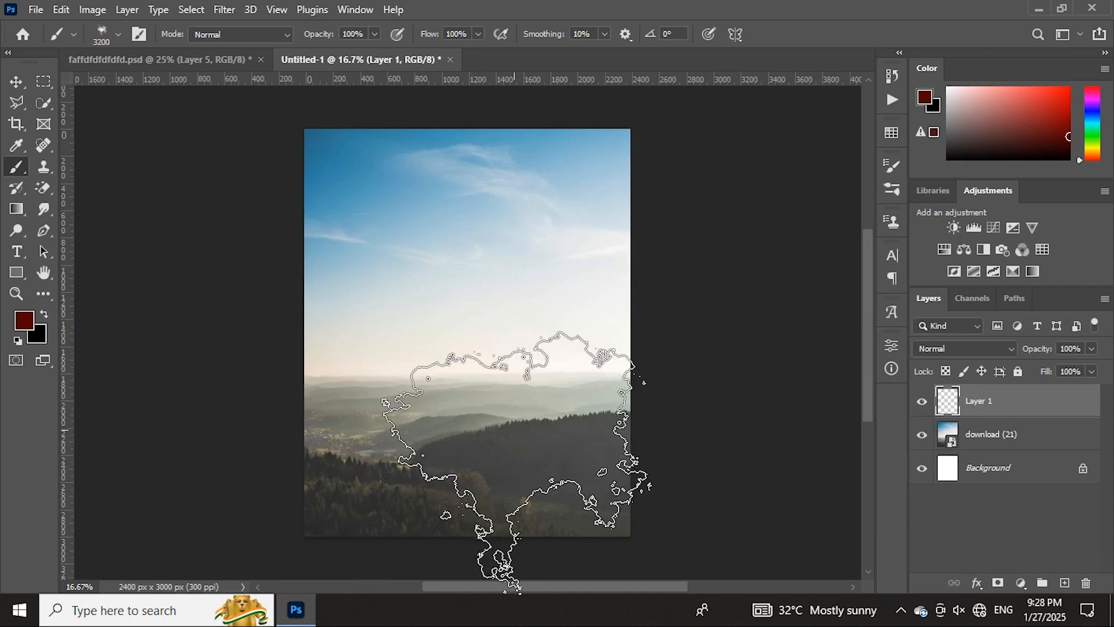
Enlarge the brush to 4100 px and sample the dark grey of the forested hill as the foreground colour.
key(])
key(])
key(])
key(])
key(])
key(])
key(])
key(])
key(])
key(])
scroll(537, 425, down, 1)
key(i)
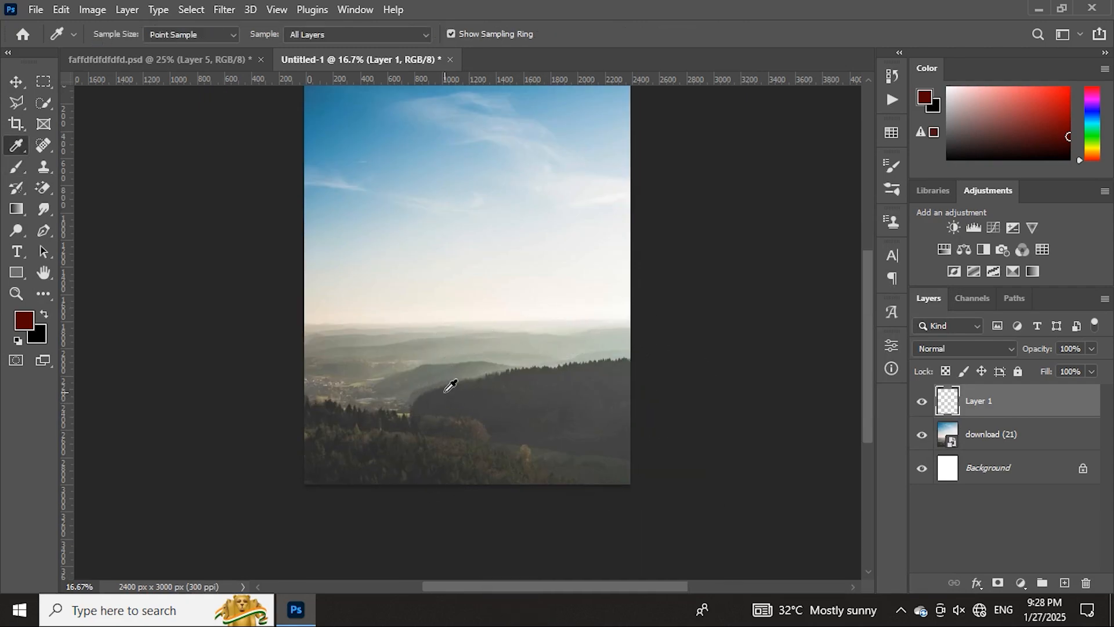
click(476, 384)
click(476, 390)
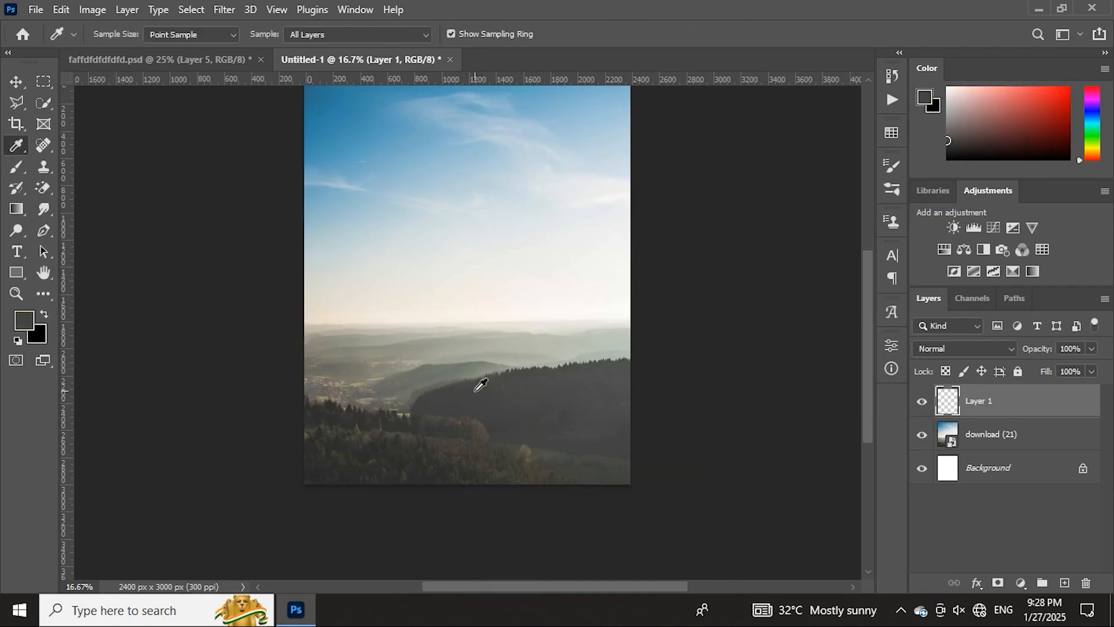
Paint dark grey smoke with the Brush tool over the hills, the horizon and the lower sky on the new layer.
key(b)
scroll(522, 430, down, 1)
click(563, 425)
click(340, 438)
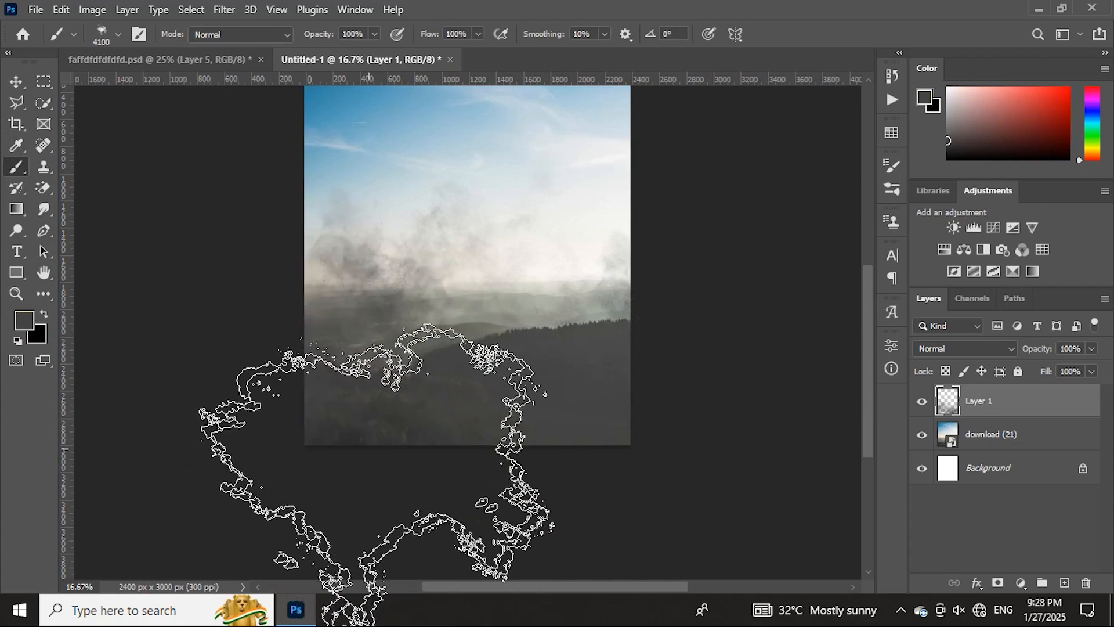
click(580, 331)
scroll(522, 394, up, 1)
click(308, 438)
scroll(456, 493, up, 1)
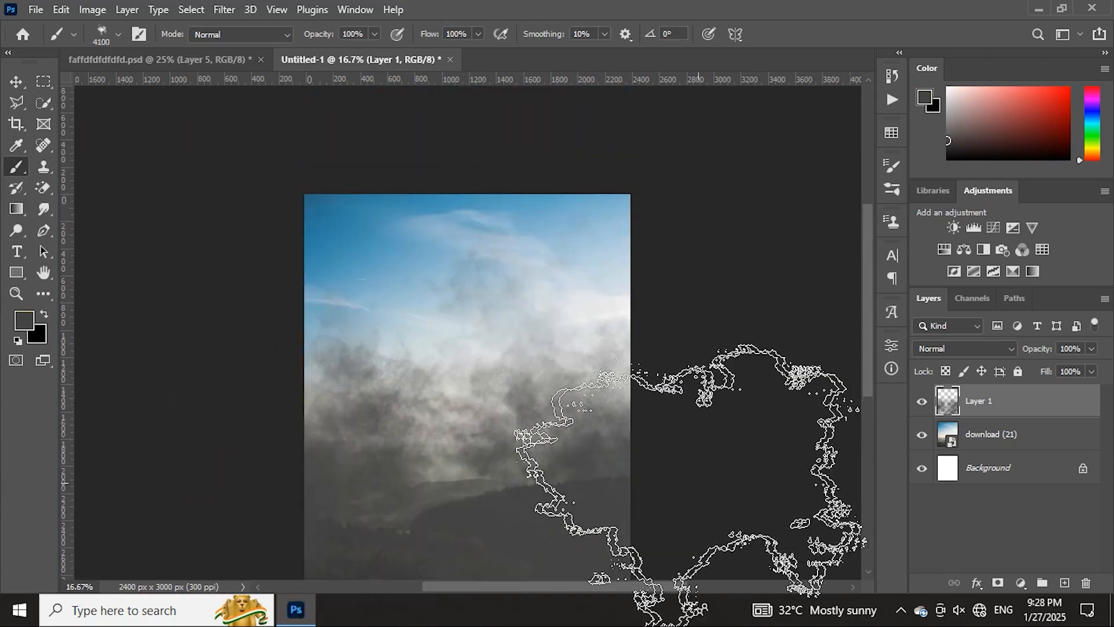
Reduce the smoke layer's opacity to 43%.
drag(1045, 354, 1017, 355)
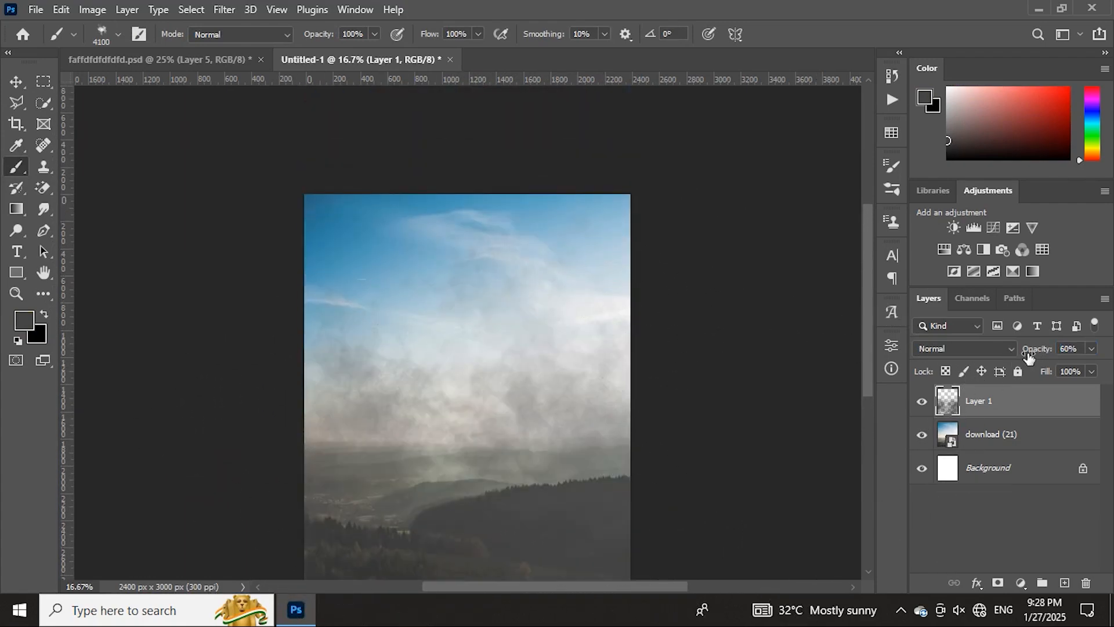
scroll(560, 409, down, 1)
scroll(563, 453, down, 1)
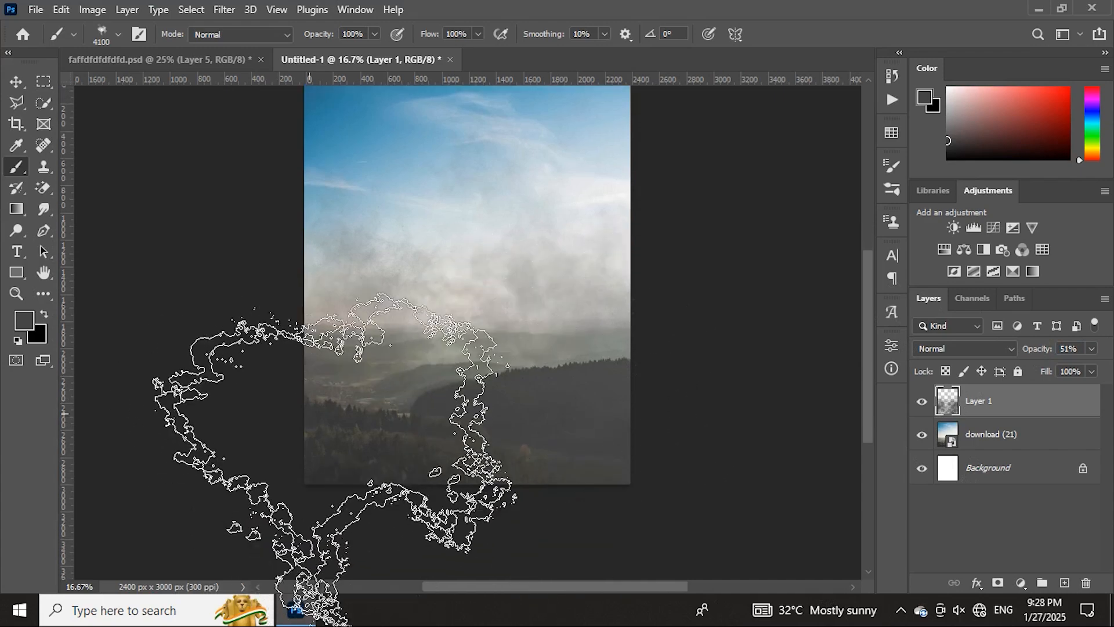
mouse_move(1042, 353)
mouse_down()
mouse_move(1030, 355)
mouse_move(1042, 356)
mouse_up()
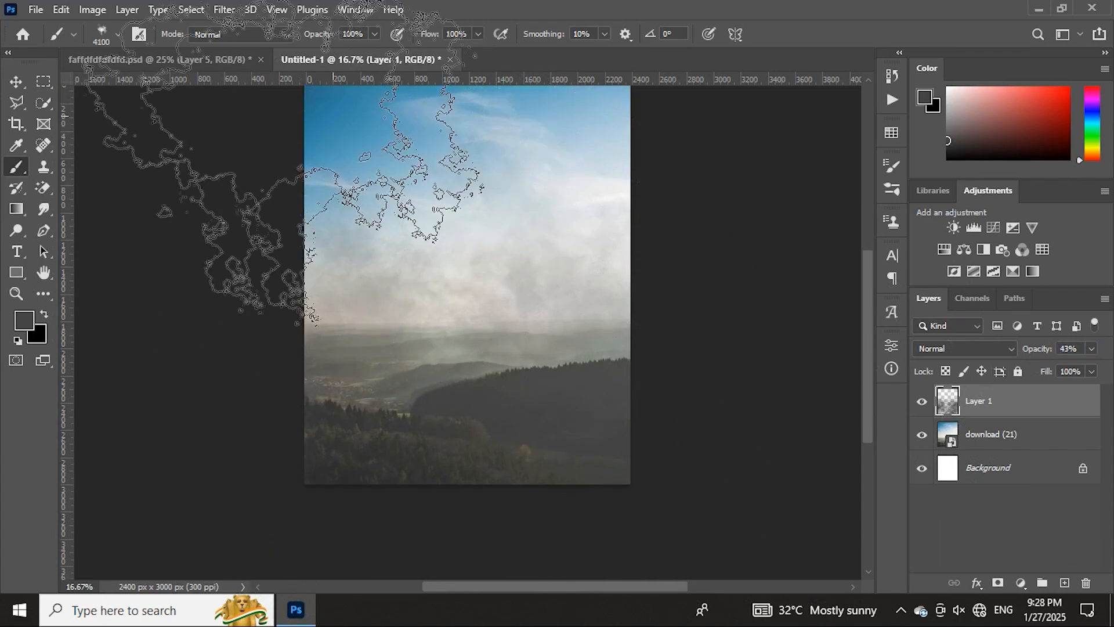
Copy the man in the colourful shirt with the car from faffdfdfdfdfd.psd into the new document.
click(17, 81)
click(199, 59)
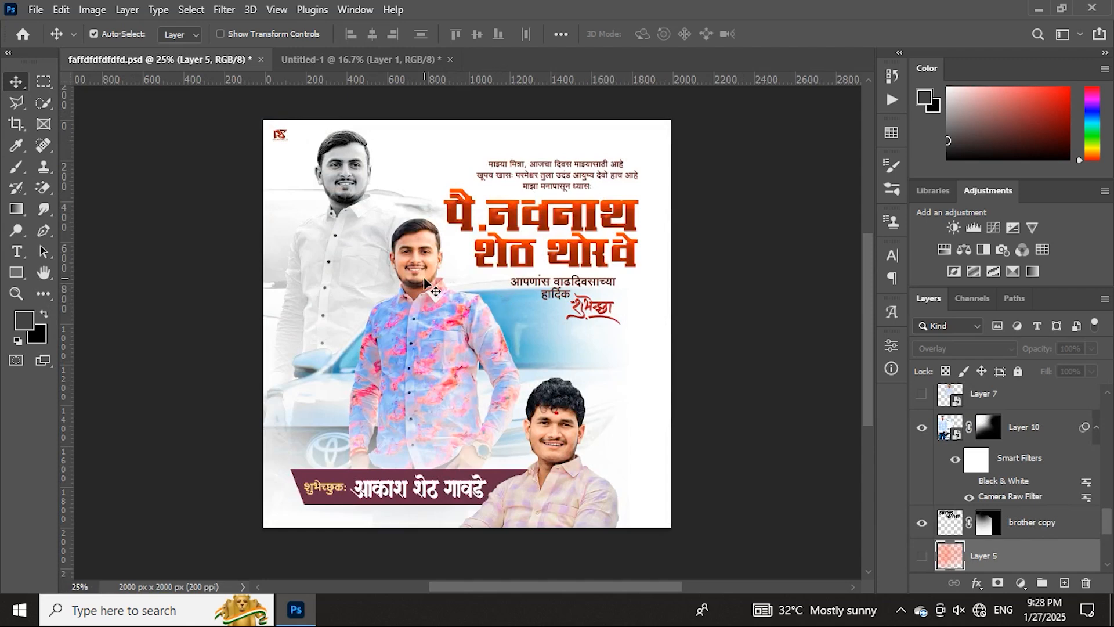
drag(434, 182, 361, 138)
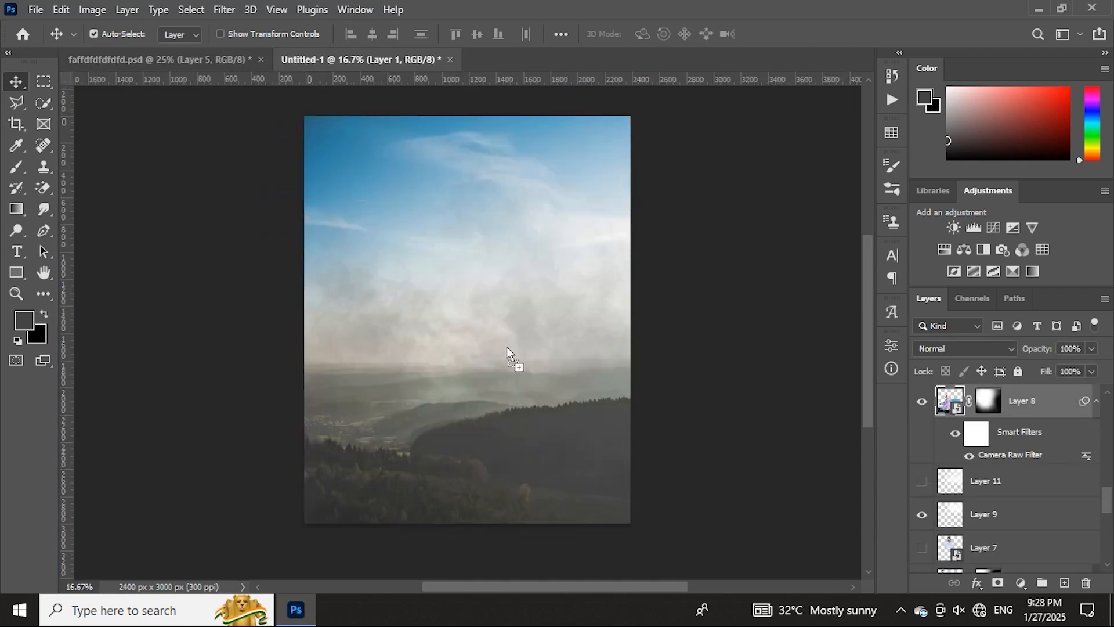
drag(507, 347, 517, 349)
Scale the man-and-car layer to 129.76% and move it toward the lower right of the canvas.
key(ctrl+t)
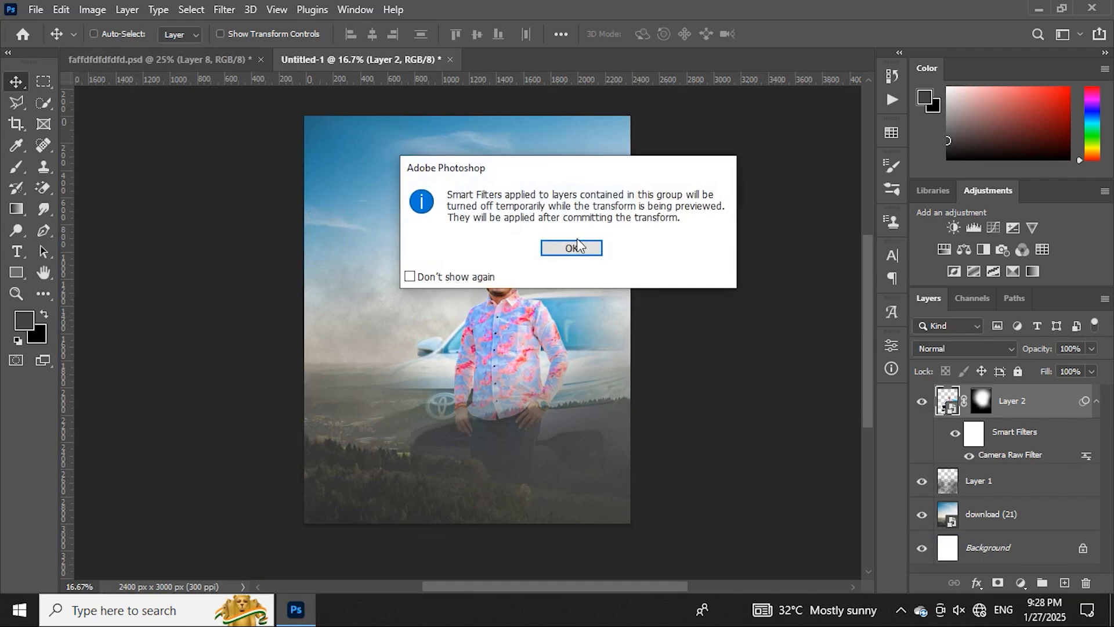
click(568, 247)
drag(641, 373, 681, 373)
click(808, 33)
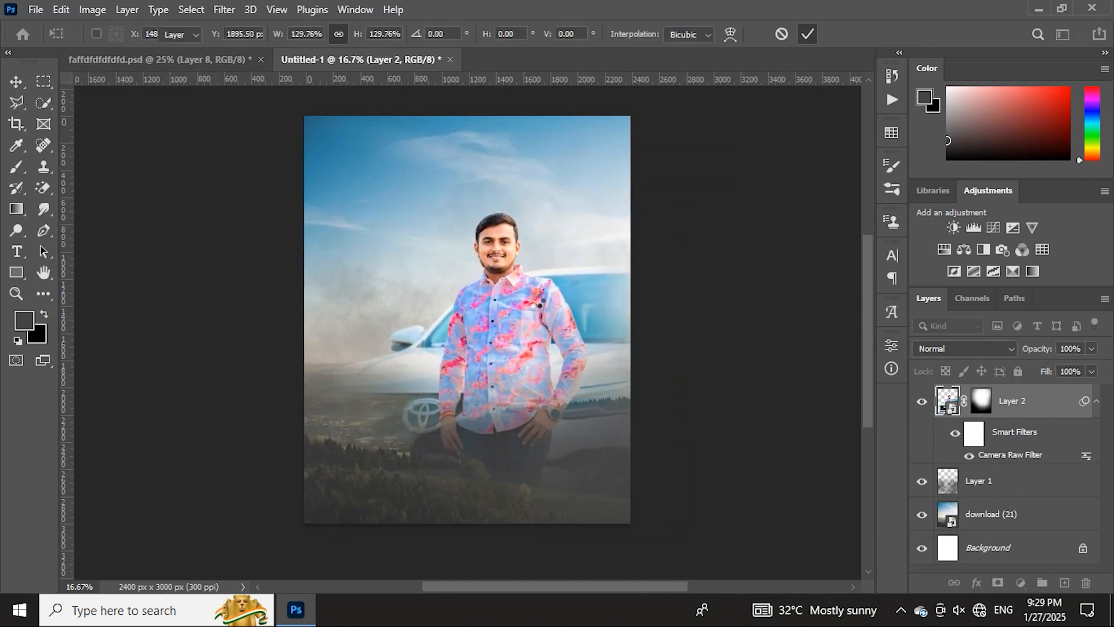
drag(520, 288, 539, 306)
Copy both lines of the orange name title from the finished poster into the new document, beside the man's head, and enlarge them slightly.
click(213, 62)
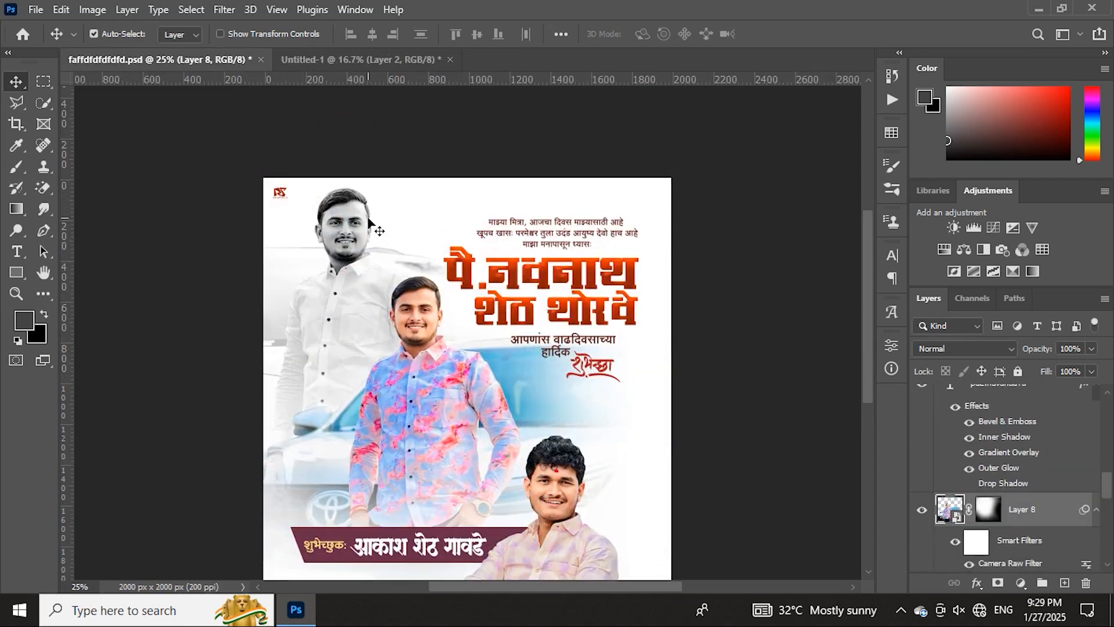
click(513, 276)
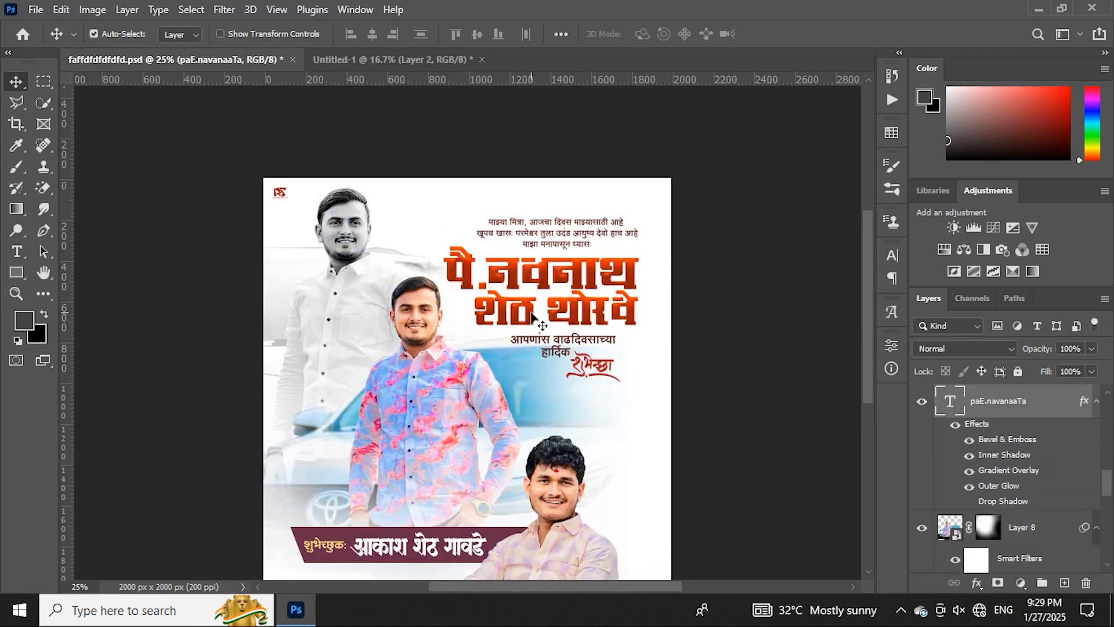
drag(512, 271, 356, 64)
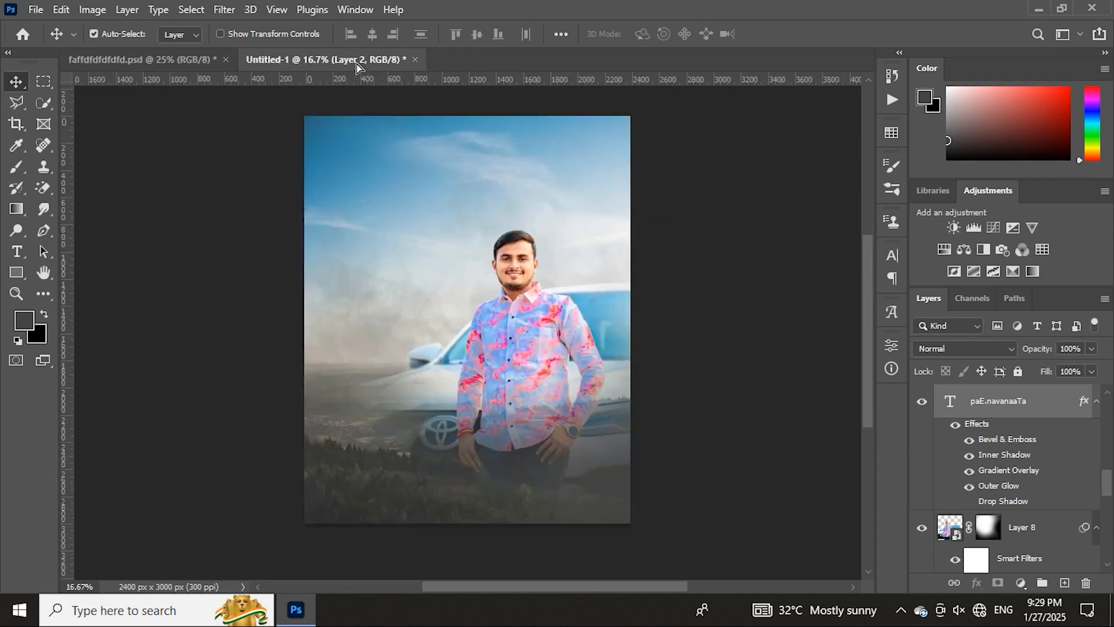
drag(401, 250, 404, 253)
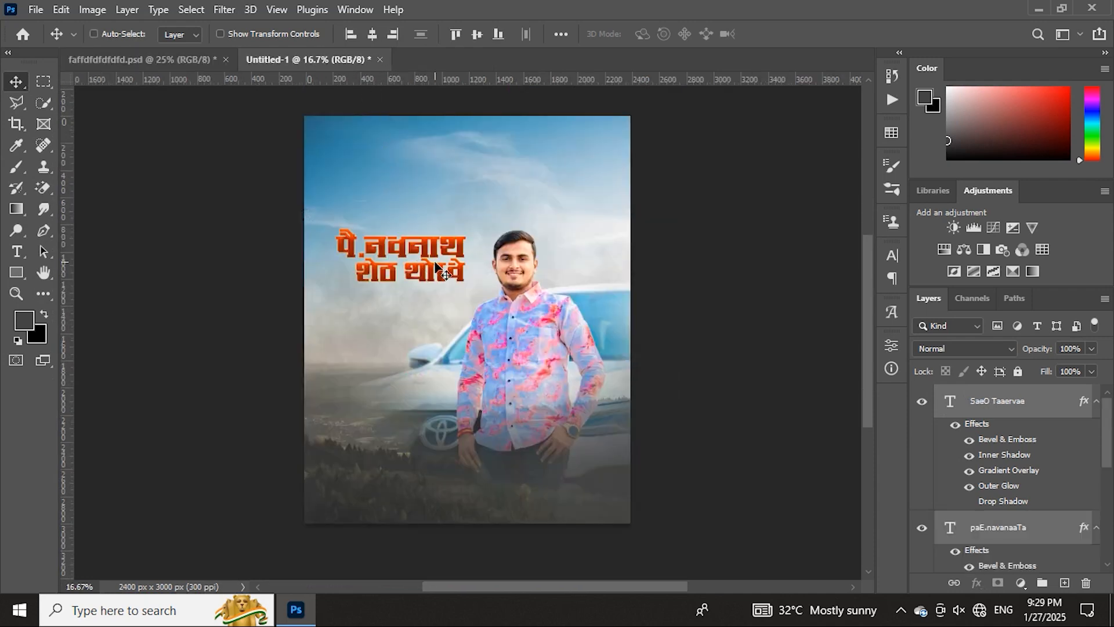
key(ctrl+t)
drag(466, 230, 475, 274)
click(808, 34)
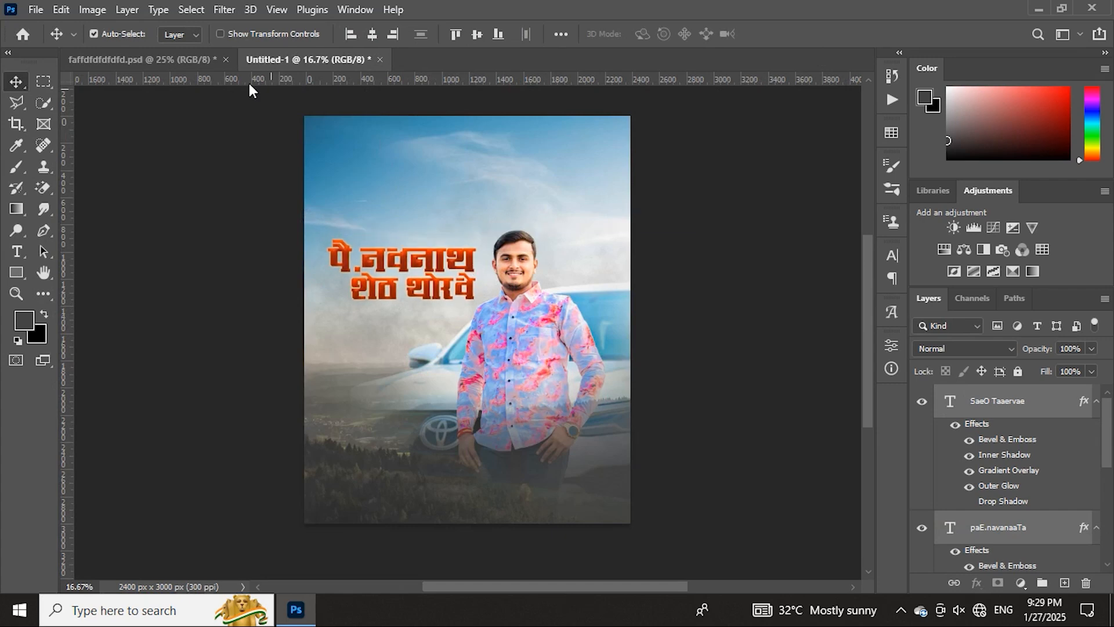
Copy the small three-line Marathi message from the finished poster and place it just above the name title.
click(183, 65)
scroll(353, 204, up, 2)
drag(534, 255, 358, 197)
drag(402, 231, 430, 224)
Copy the birthday greeting text and its red calligraphy word from the finished poster and place them together just below the name title.
click(288, 64)
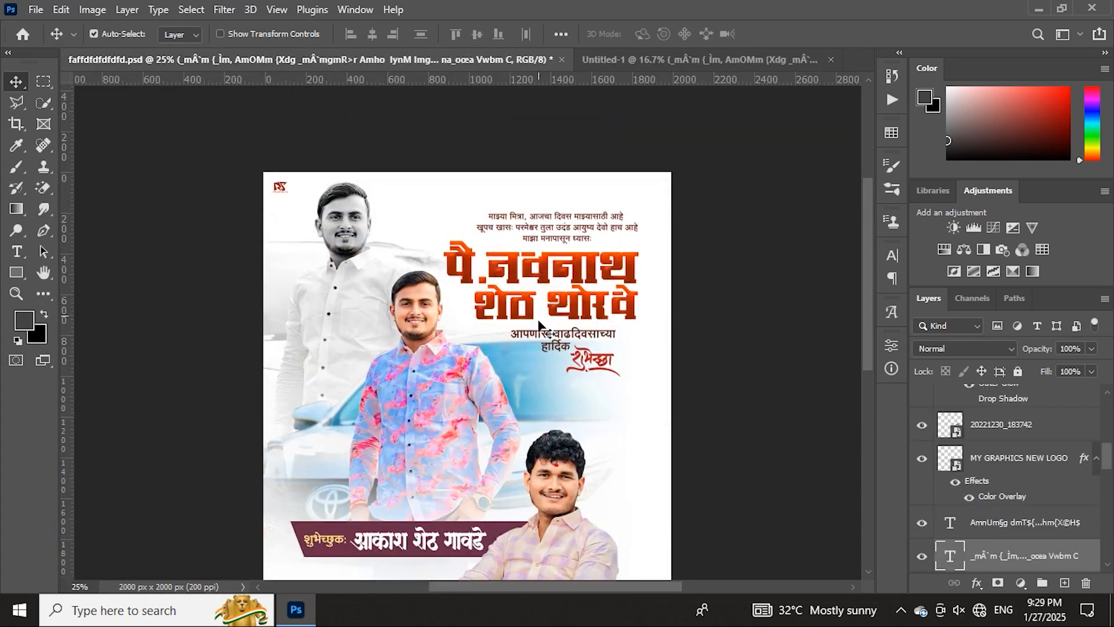
click(554, 340)
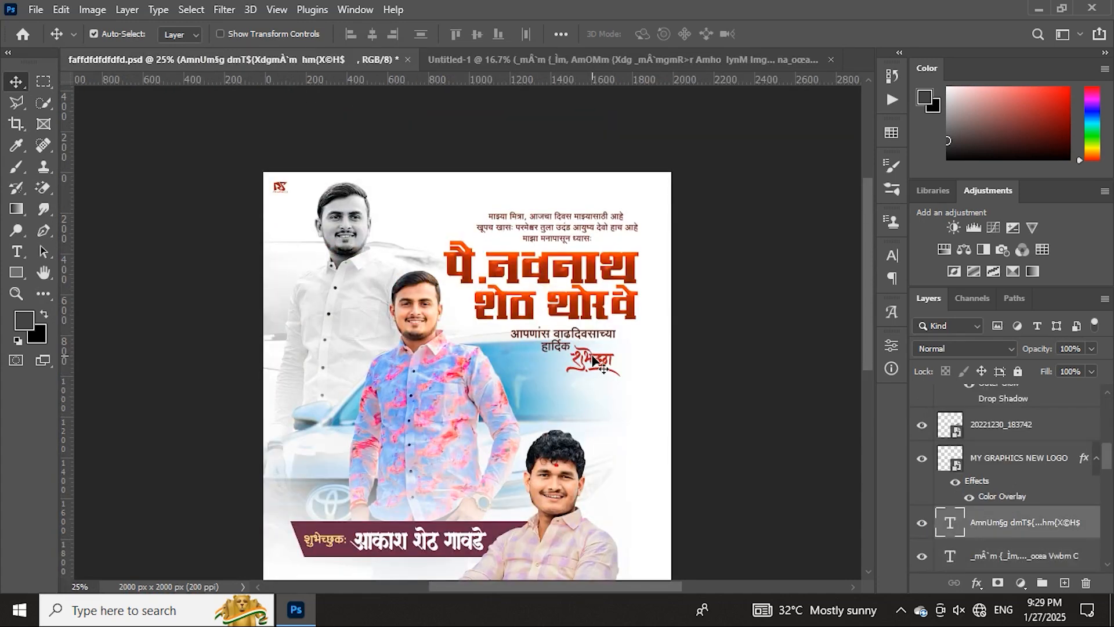
drag(594, 361, 392, 269)
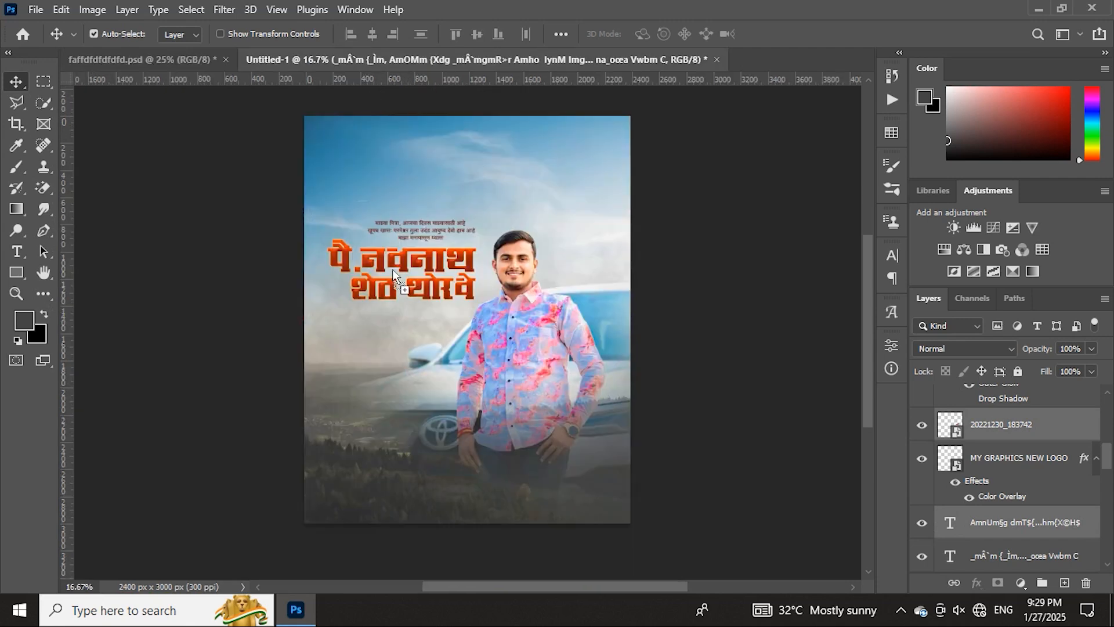
drag(399, 322, 404, 309)
key(shift+Up)
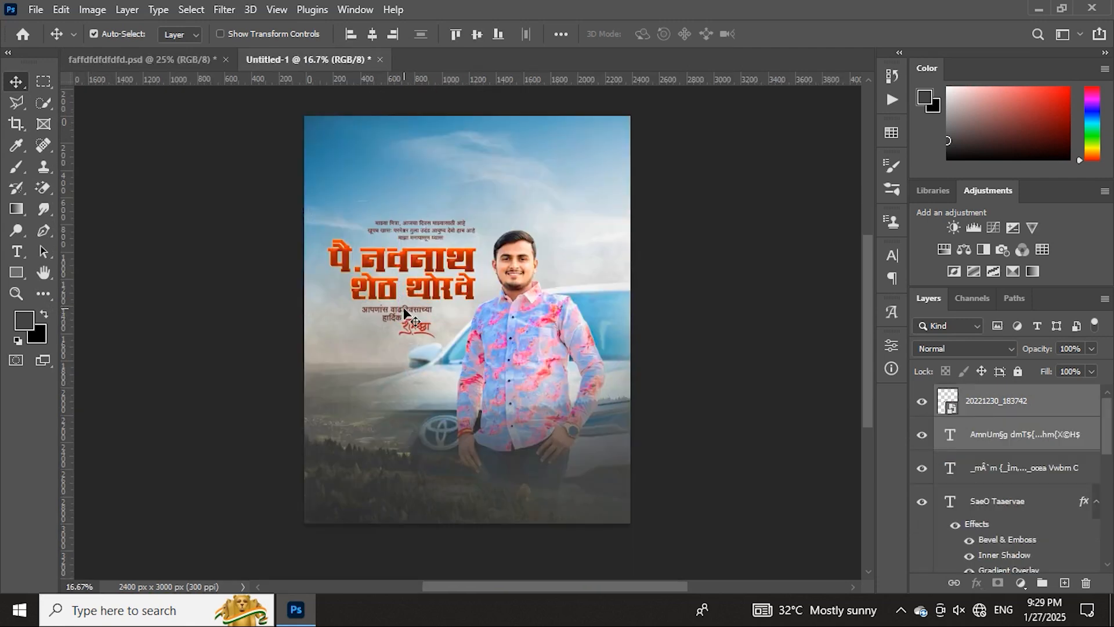
Duplicate the landscape background layer download (21).
click(333, 322)
scroll(989, 536, down, 2)
click(933, 525)
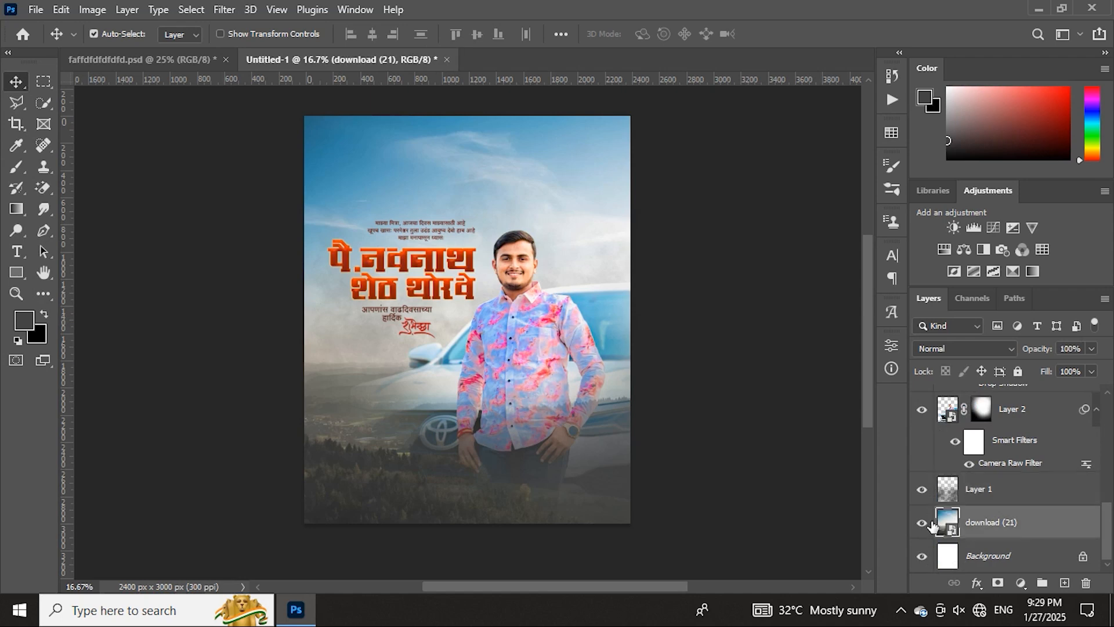
click(923, 524)
click(923, 524)
key(ctrl+j)
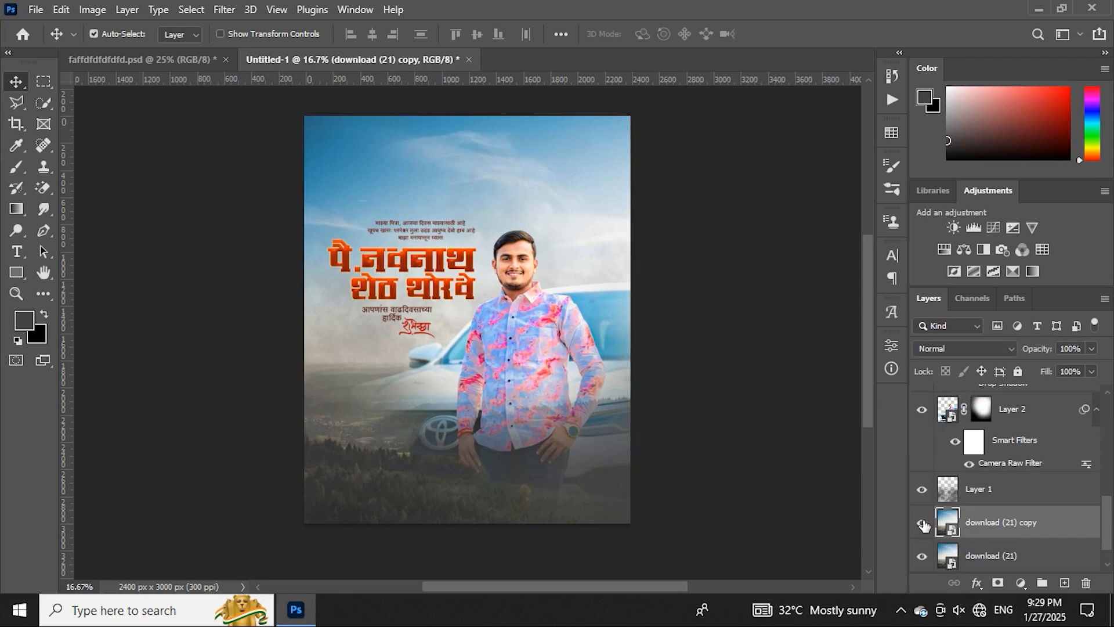
Apply a Spin Radial Blur with amount 27 and Good quality to the duplicated landscape layer.
click(224, 10)
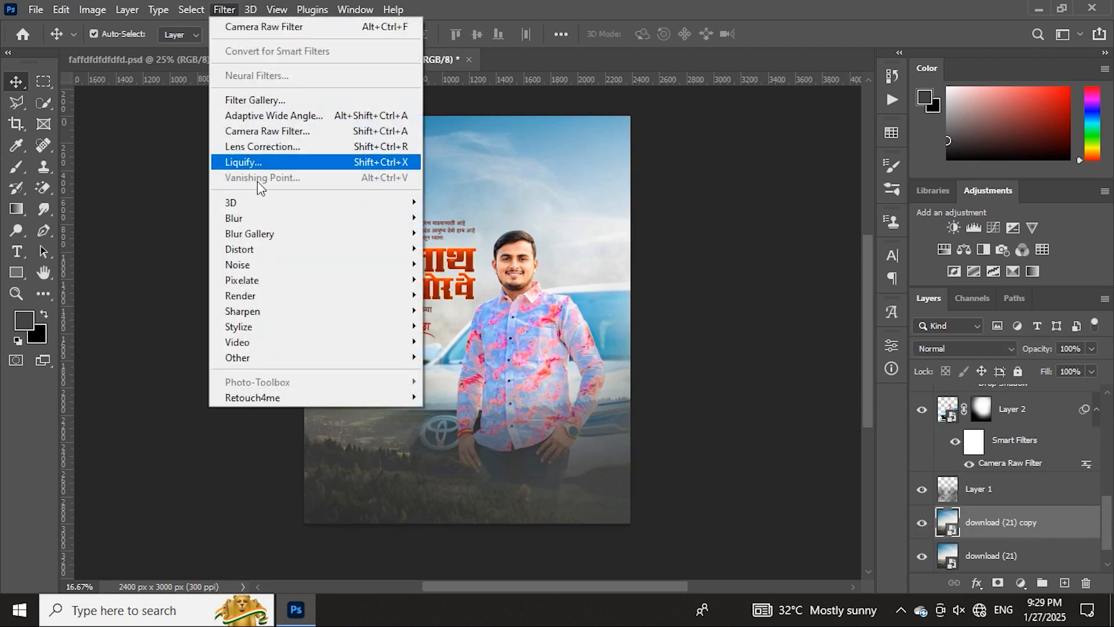
mouse_move(245, 223)
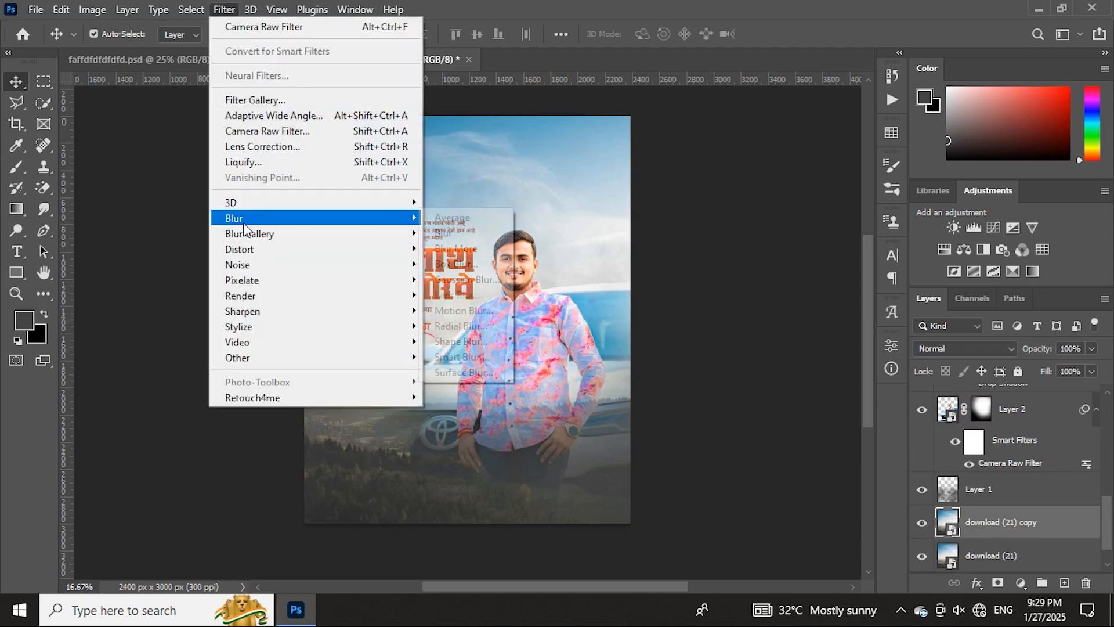
click(450, 326)
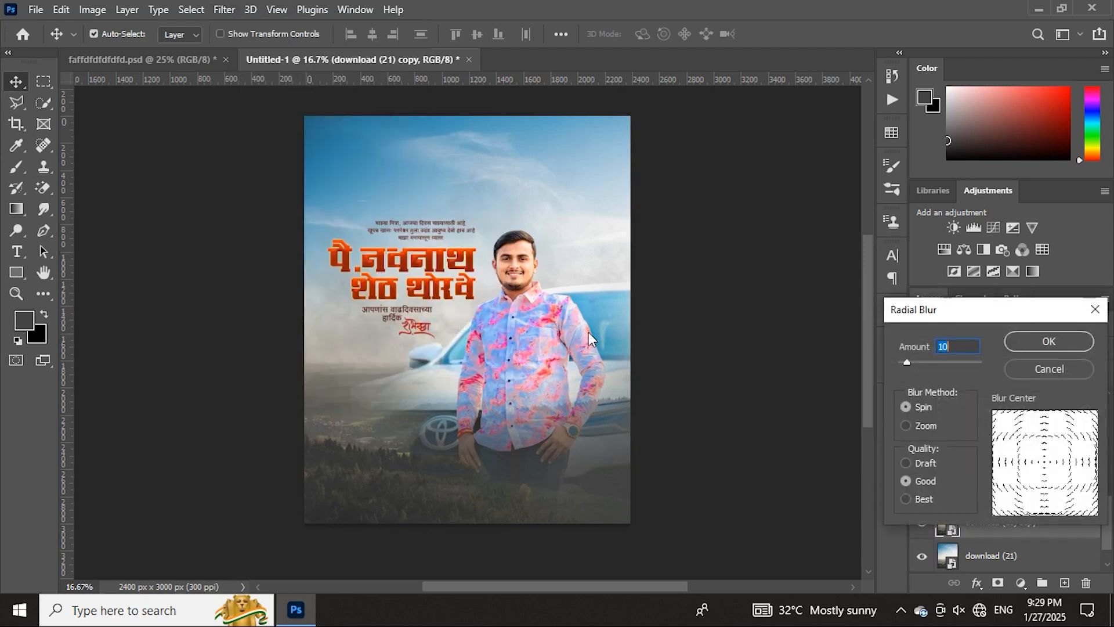
click(921, 362)
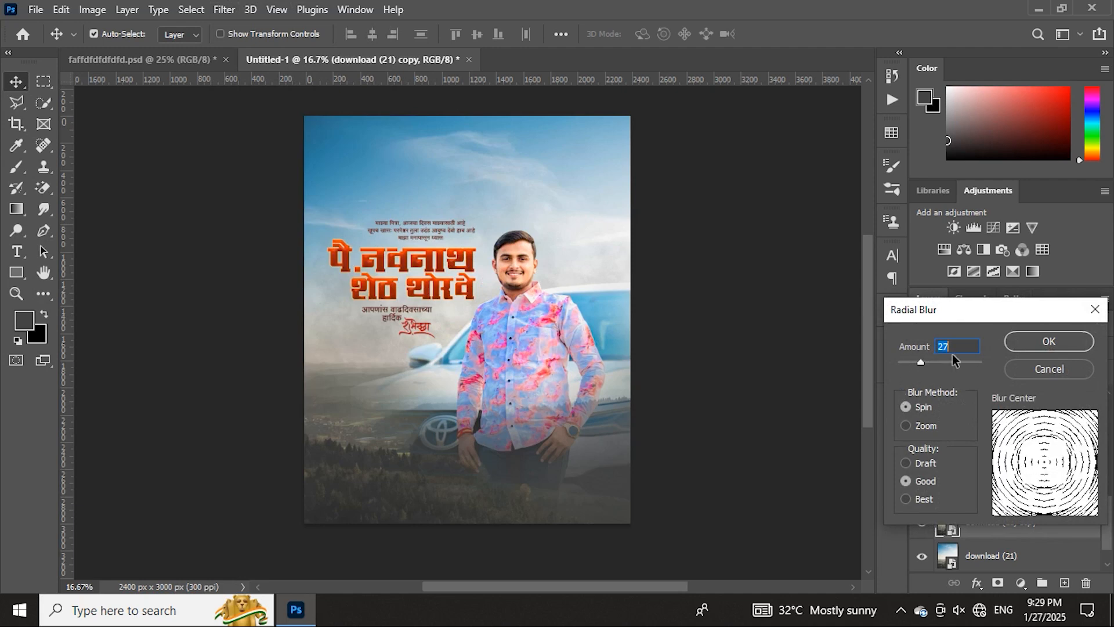
click(1021, 345)
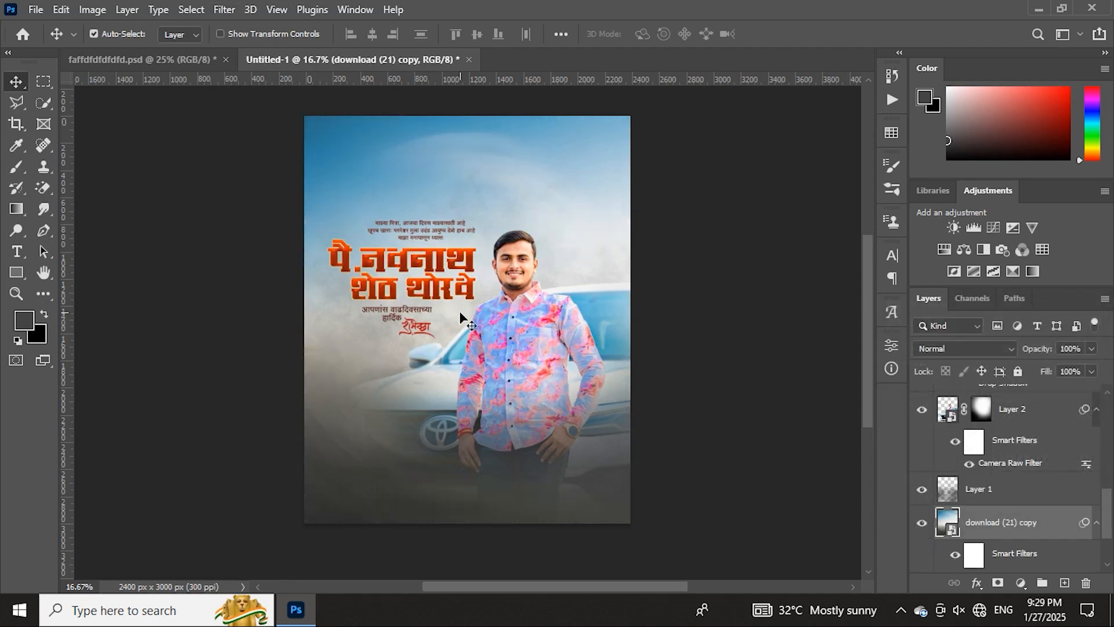
Adjust the blurred landscape copy with Free Transform and commit the transform.
key(ctrl+t)
click(569, 248)
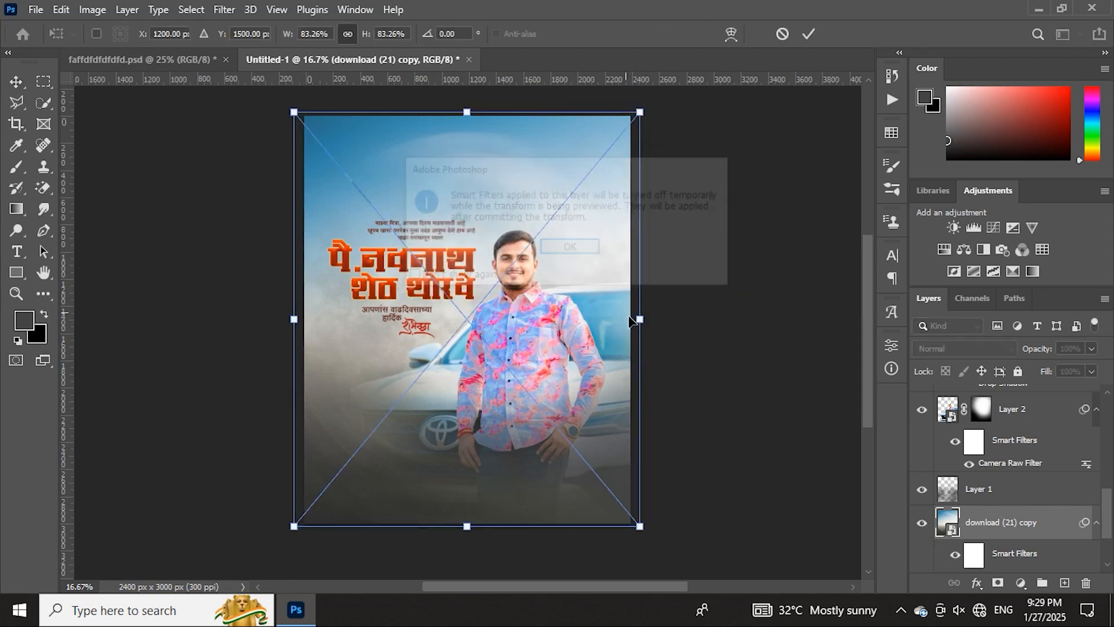
click(808, 34)
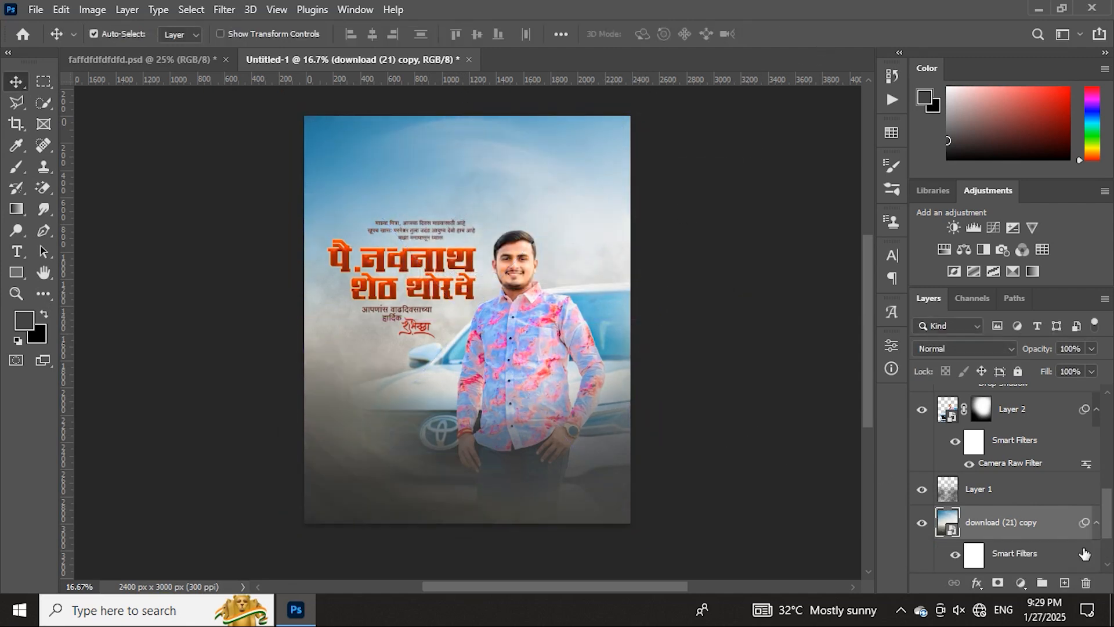
Set the blurred landscape copy's blend mode to Overlay and compare the banner with and without the layer.
click(1009, 348)
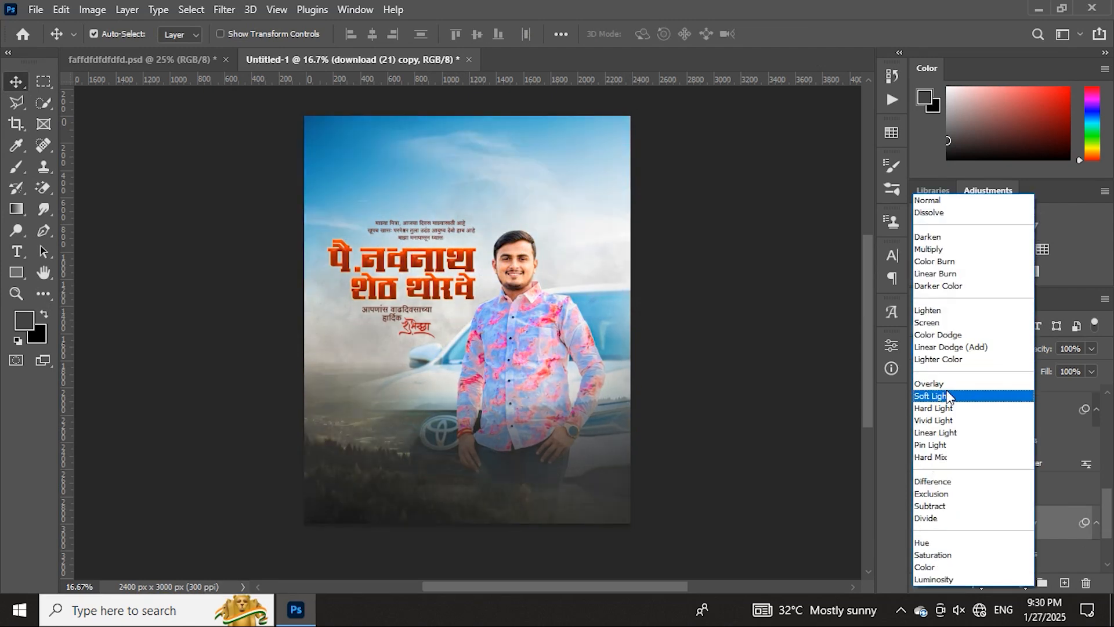
click(948, 385)
click(921, 523)
click(922, 523)
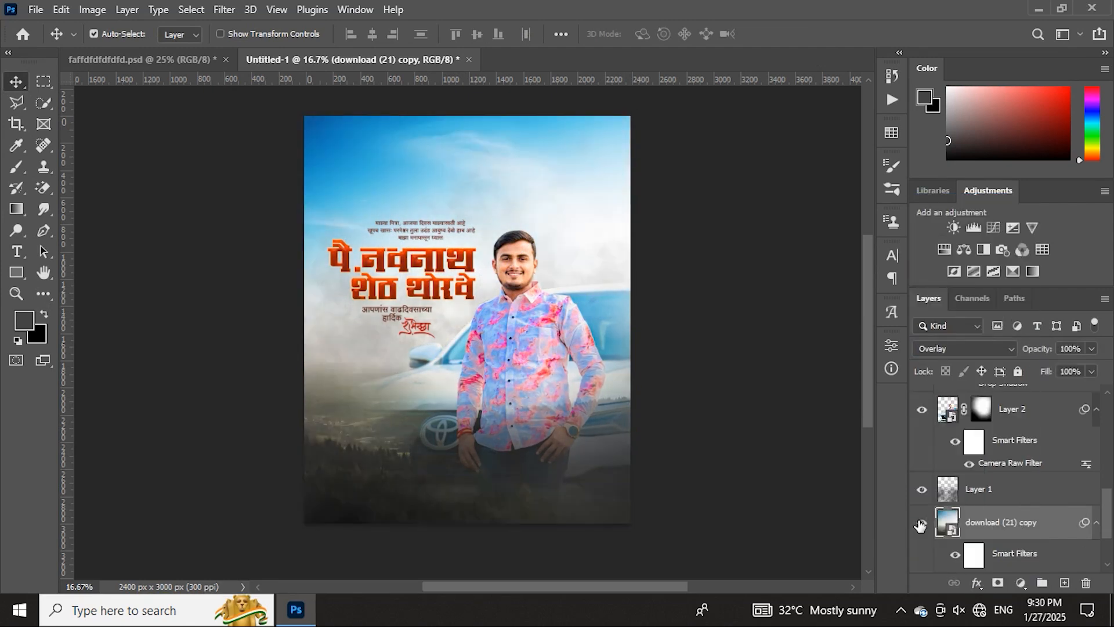
click(922, 524)
click(921, 523)
click(922, 524)
click(922, 524)
Add a new layer above the blurred landscape copy and set up a white 3172 px Fev Powder 02 (1) brush.
click(1065, 582)
key(b)
key(d)
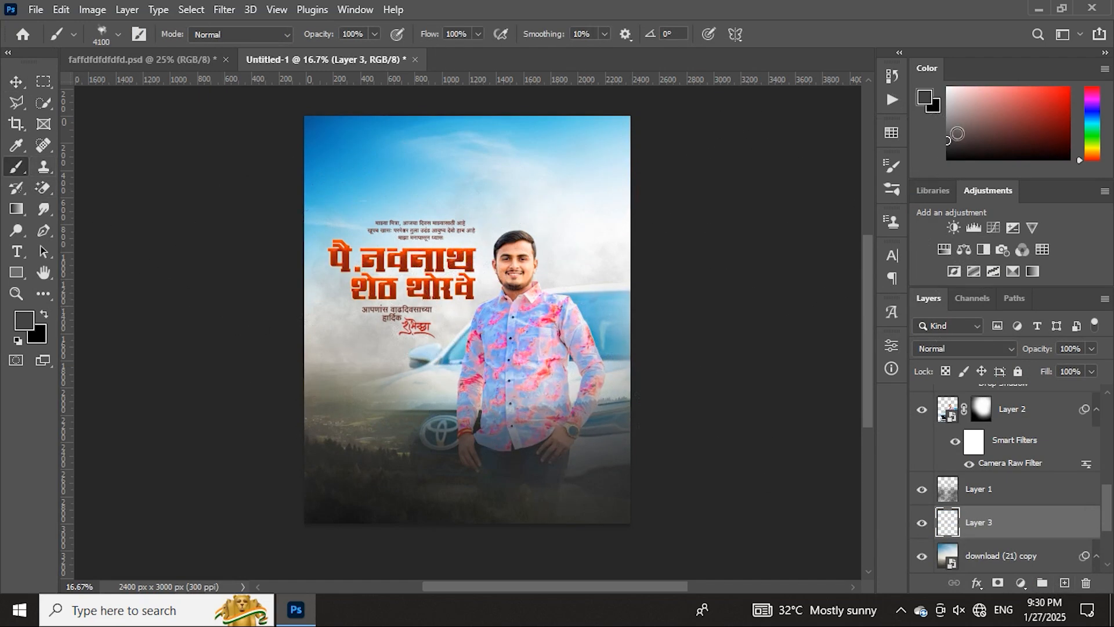
key(x)
right_click(413, 191)
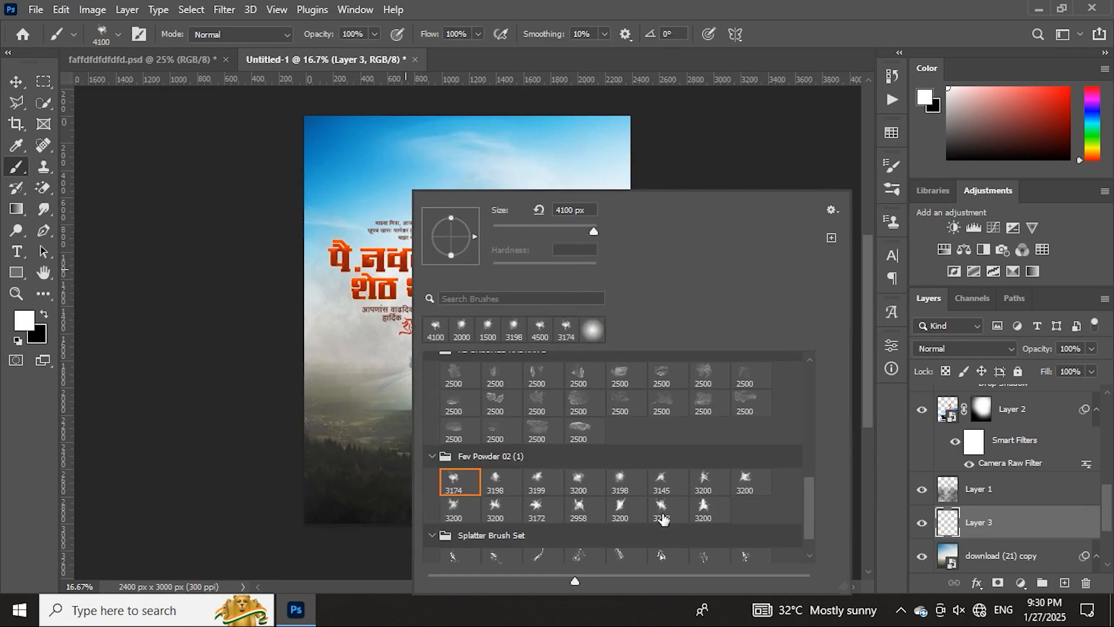
scroll(663, 520, down, 1)
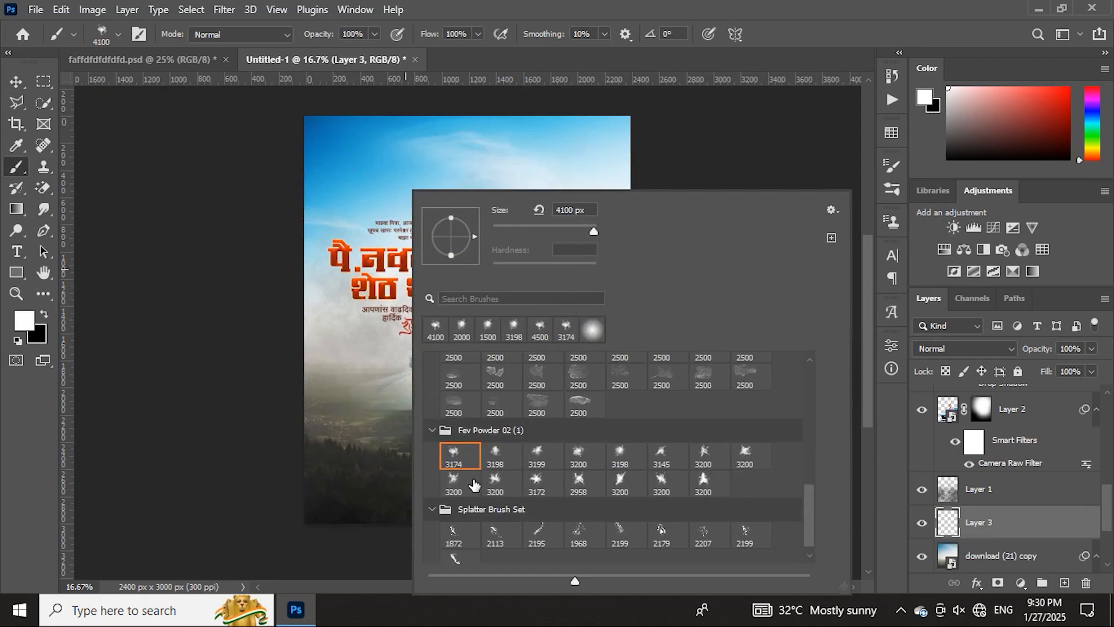
click(536, 483)
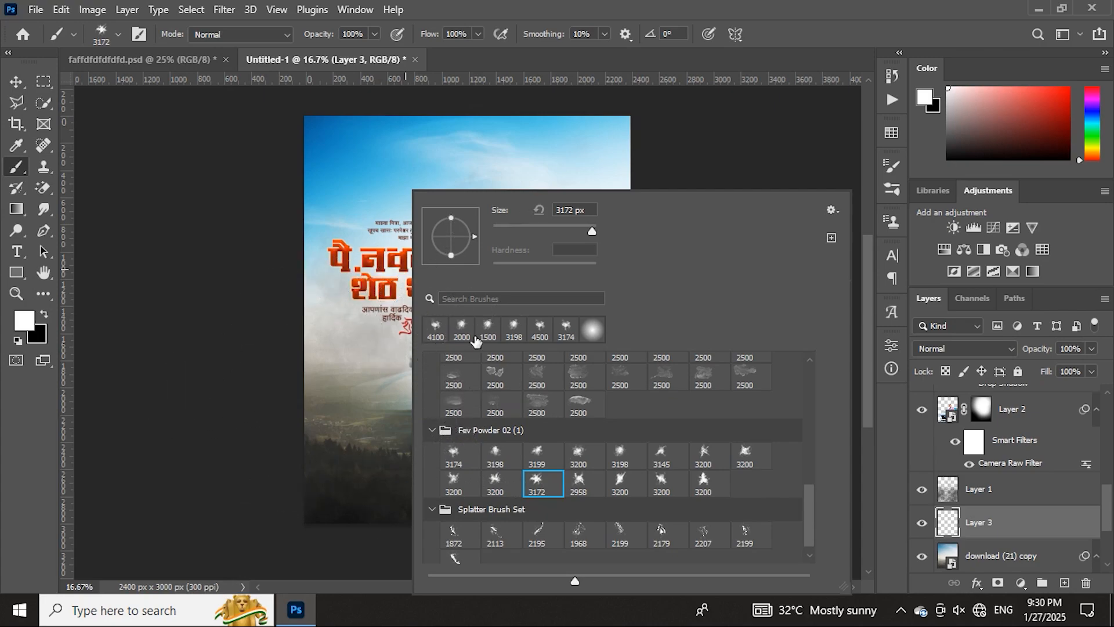
click(955, 104)
click(948, 88)
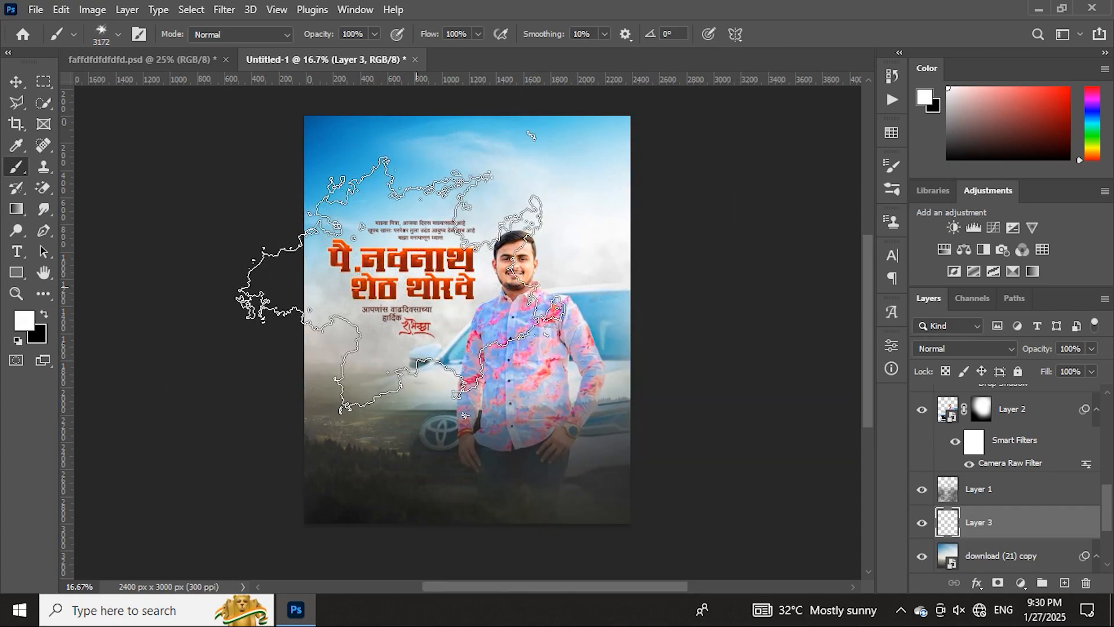
Paint white smoke behind the message and name title on the new layer.
click(388, 234)
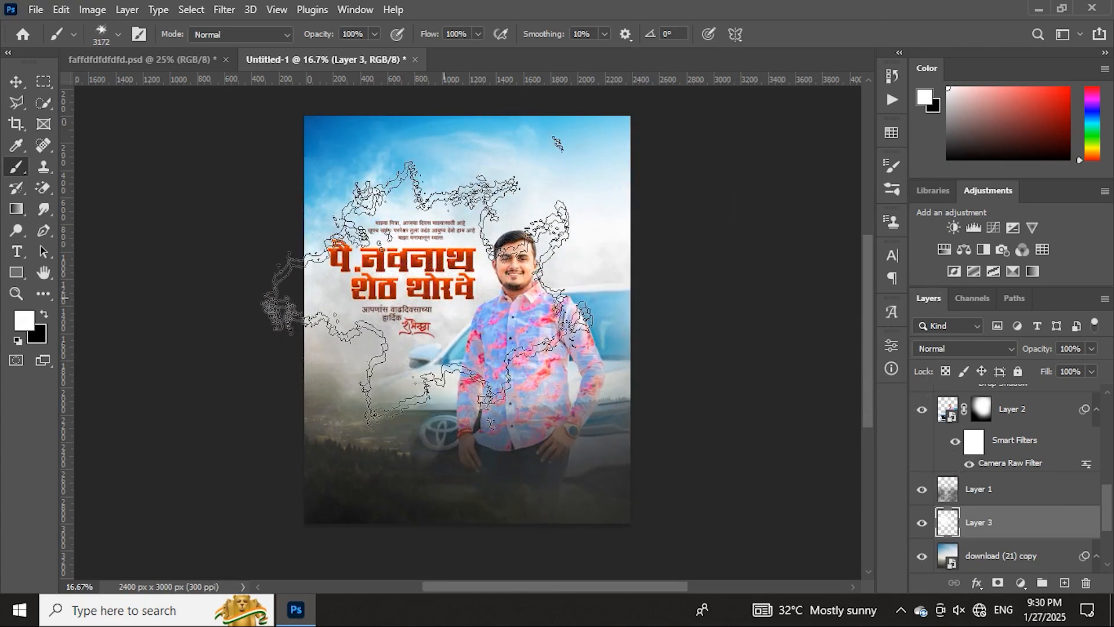
click(415, 279)
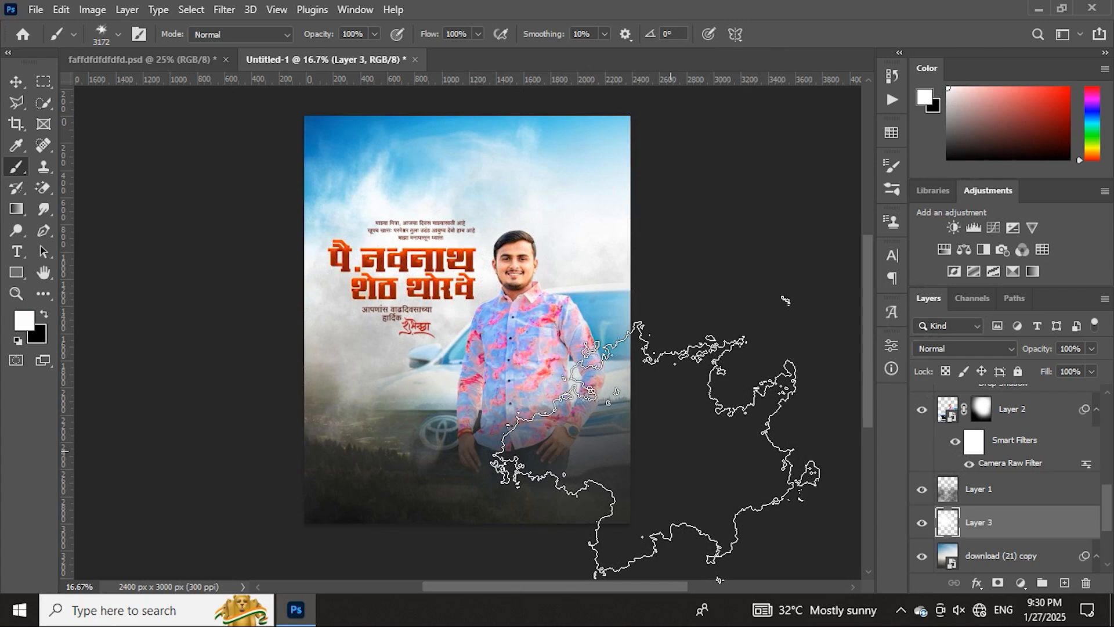
key(ctrl+plus)
key(ctrl+plus)
key(ctrl+minus)
key(ctrl+minus)
key(ctrl+minus)
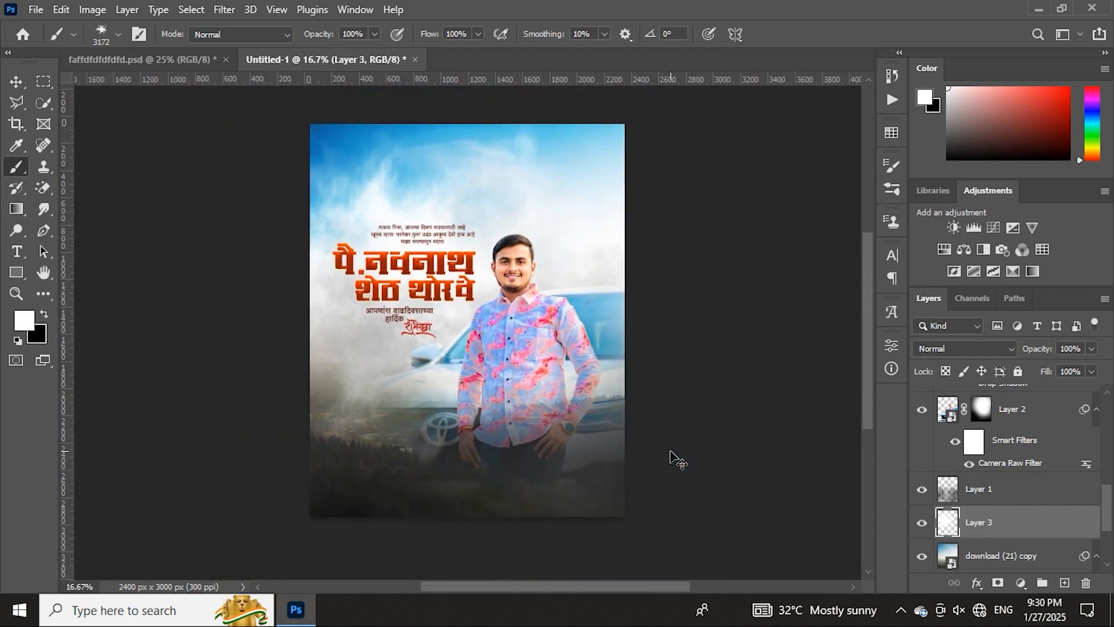
key(ctrl+minus)
key(ctrl+plus)
key(ctrl+plus)
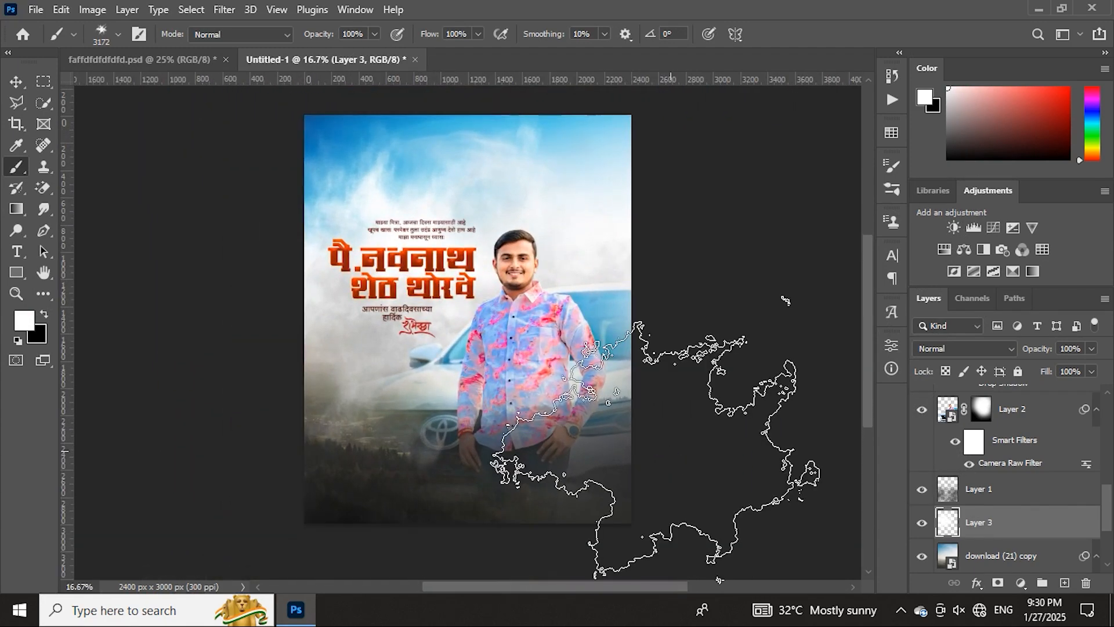
Delete the existing mask of the man-and-car layer and add a fresh white layer mask.
click(982, 410)
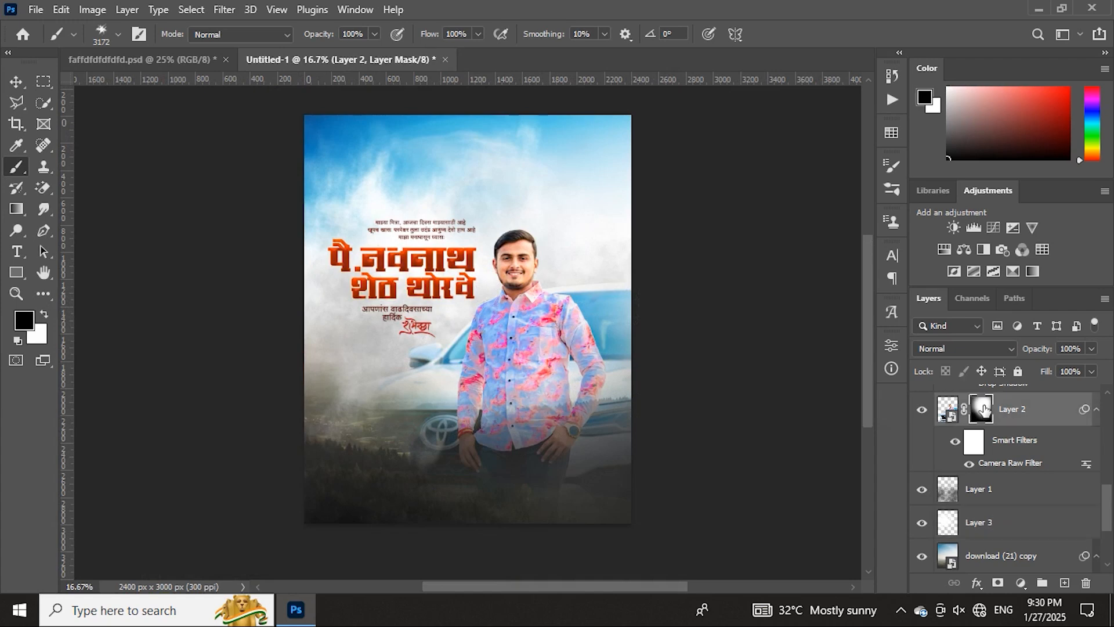
shift+click(982, 410)
shift+click(984, 410)
shift+click(985, 409)
key(Delete)
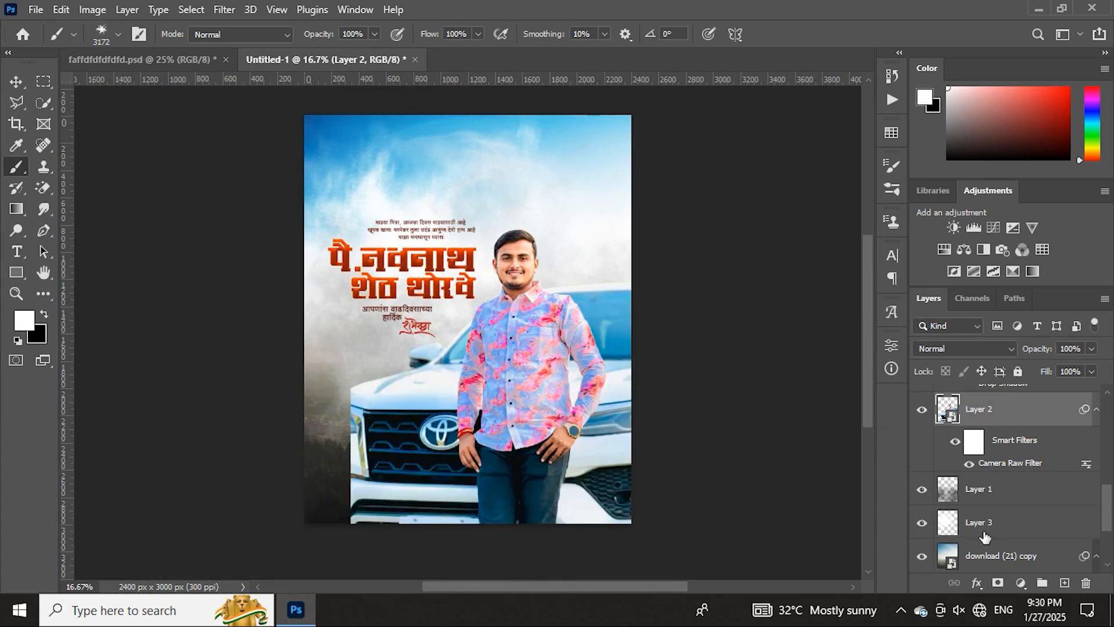
click(998, 582)
Paint black on the new mask with an 1800 px soft round brush to fade out the car's edges and the man's legs.
right_click(347, 192)
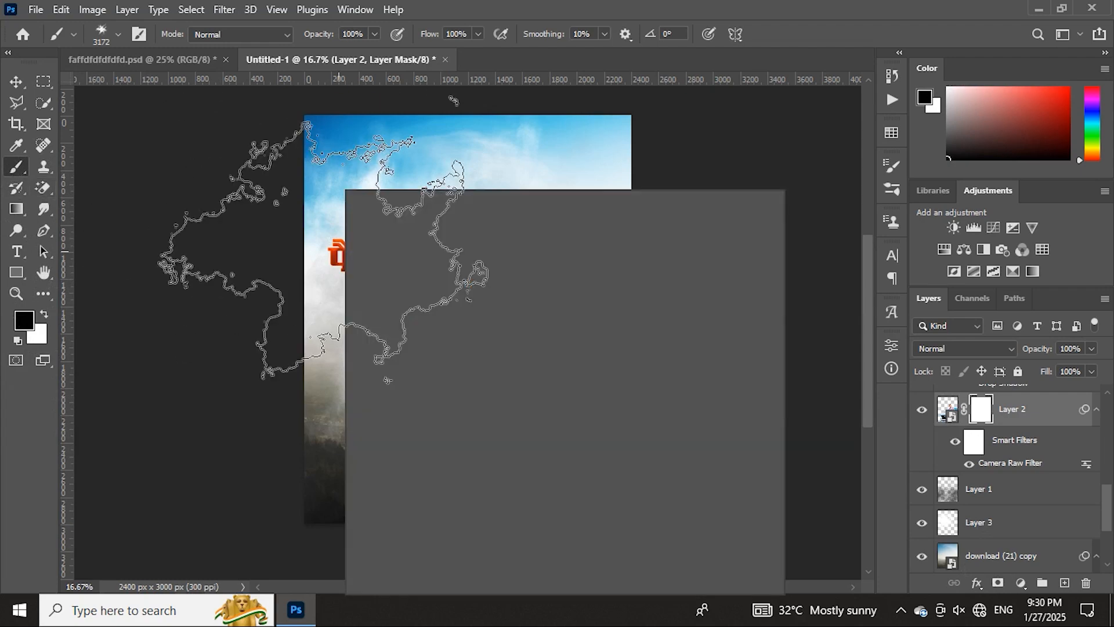
scroll(737, 389, up, 5)
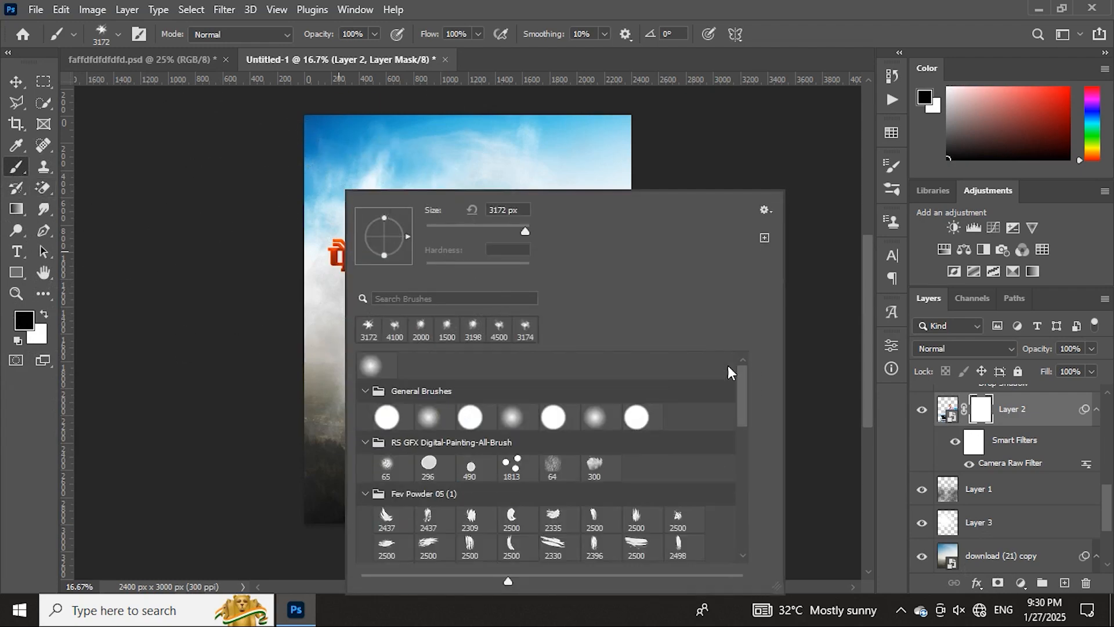
click(435, 419)
click(977, 412)
scroll(483, 428, down, 5)
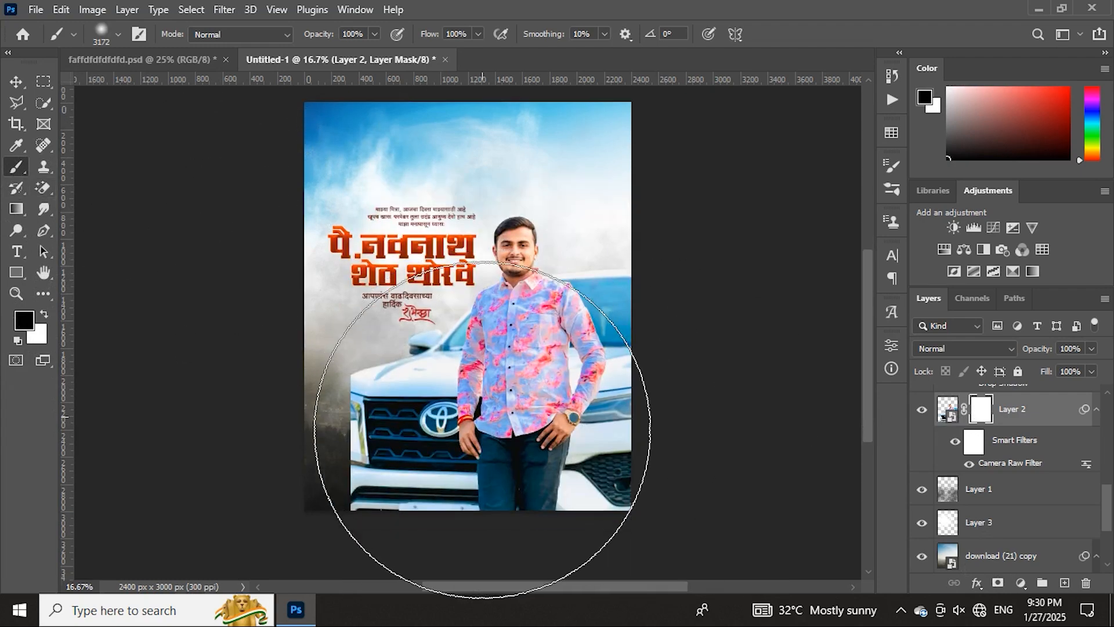
key(bracketleft)
key(bracketleft)
key(bracketleft)
key(bracketleft)
key(bracketleft)
key(bracketleft)
key(bracketleft)
key(bracketleft)
key(bracketleft)
key(bracketleft)
key(bracketleft)
key(bracketleft)
key(bracketleft)
key(bracketleft)
key(bracketleft)
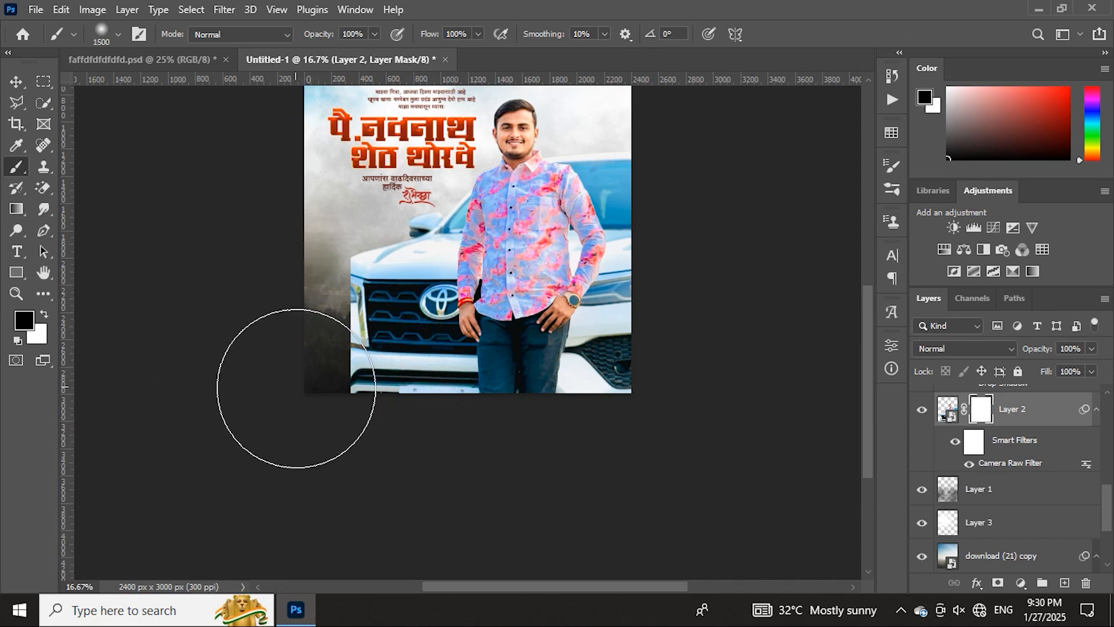
key(bracketright)
mouse_move(293, 329)
mouse_down()
mouse_move(295, 274)
mouse_move(313, 418)
mouse_move(311, 370)
mouse_move(376, 469)
mouse_move(673, 487)
mouse_move(350, 429)
mouse_move(723, 451)
mouse_move(481, 437)
mouse_move(556, 447)
mouse_move(823, 375)
mouse_move(498, 452)
mouse_move(318, 350)
mouse_move(242, 332)
mouse_move(415, 421)
mouse_move(661, 381)
mouse_up()
scroll(661, 382, up, 3)
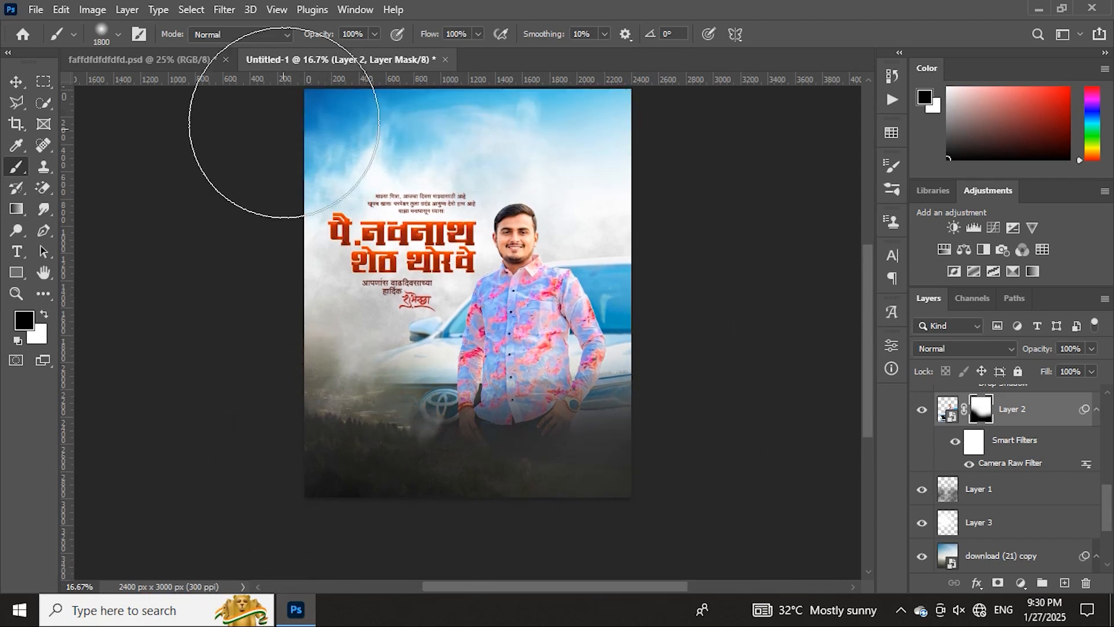
Copy the second man's photo and the maroon well-wisher name strip with its texts from the finished poster and fit them along the banner's lower edge.
click(139, 59)
key(x)
click(16, 81)
click(569, 465)
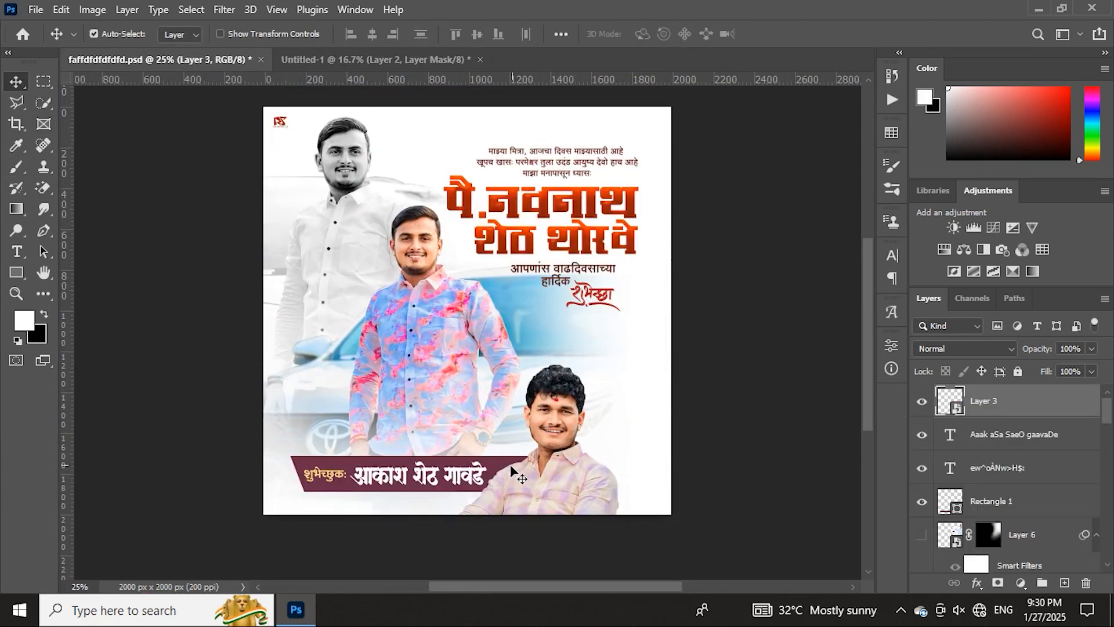
click(503, 474)
click(391, 486)
drag(339, 481, 469, 333)
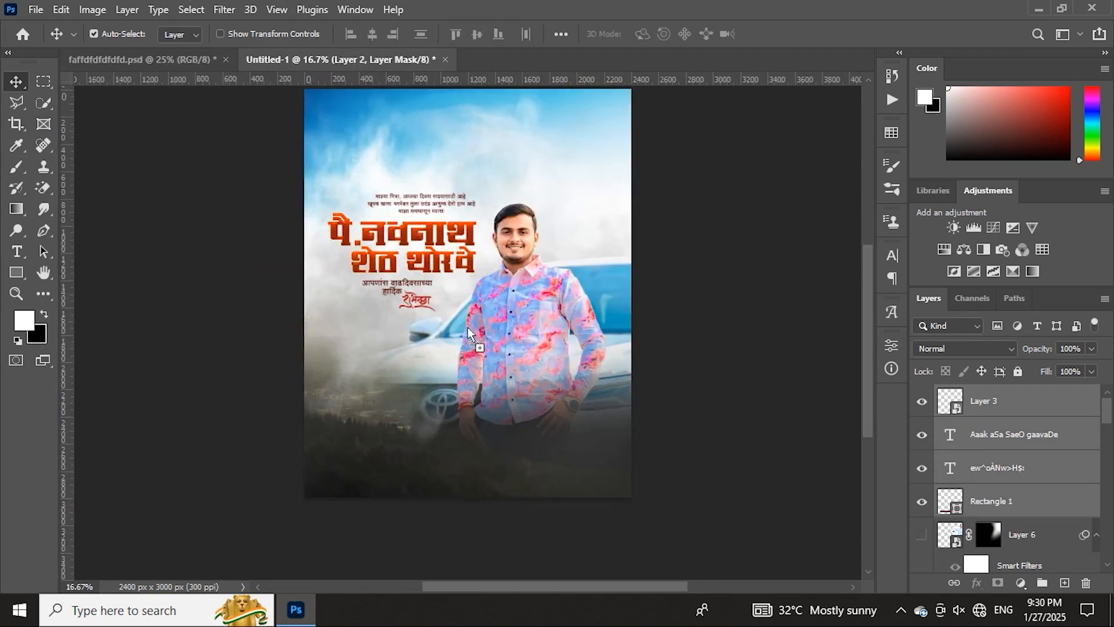
drag(521, 483, 576, 477)
key(ctrl+t)
click(811, 35)
Flip the second man's photo horizontally, place it in the banner's lower-left corner, and shift the name strip to its right.
key(ctrl+t)
right_click(576, 468)
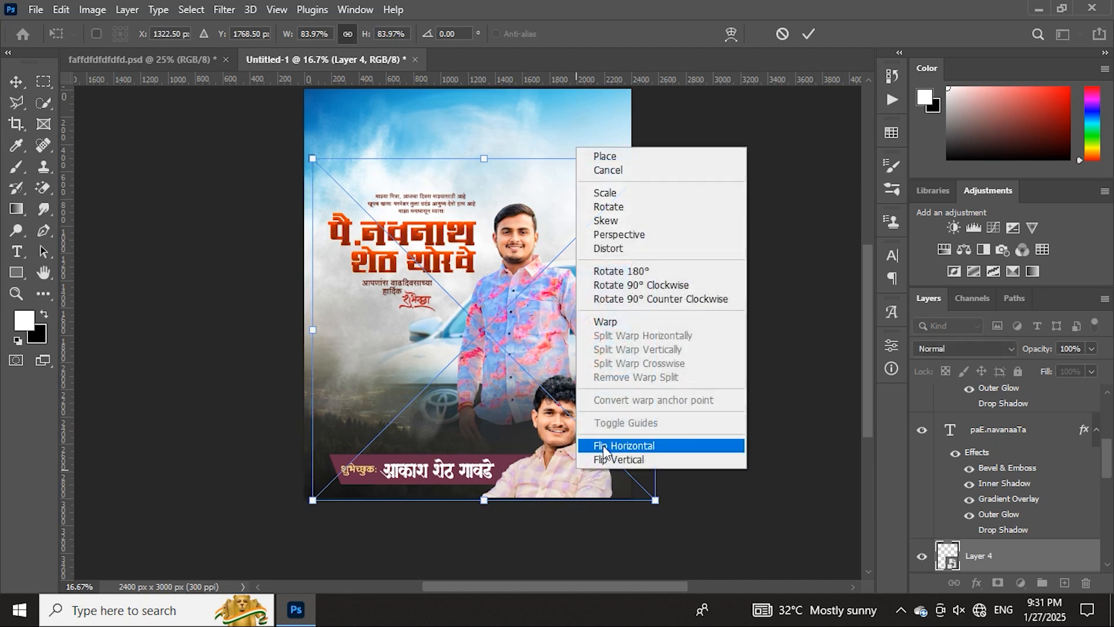
click(621, 447)
click(809, 35)
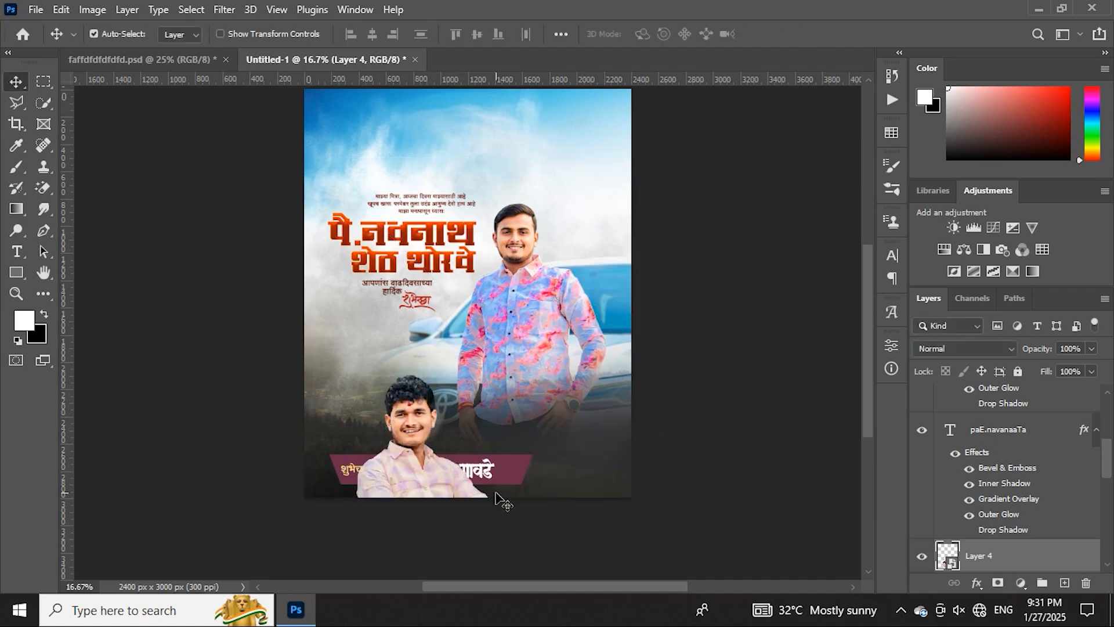
drag(503, 480, 585, 468)
drag(346, 468, 399, 494)
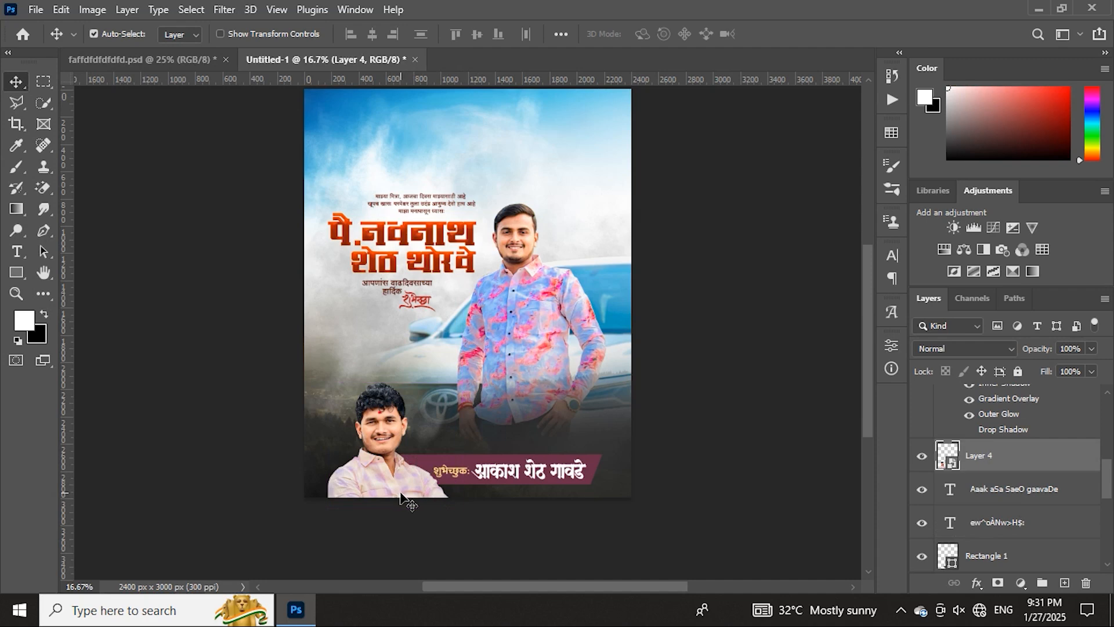
scroll(513, 329, up, 1)
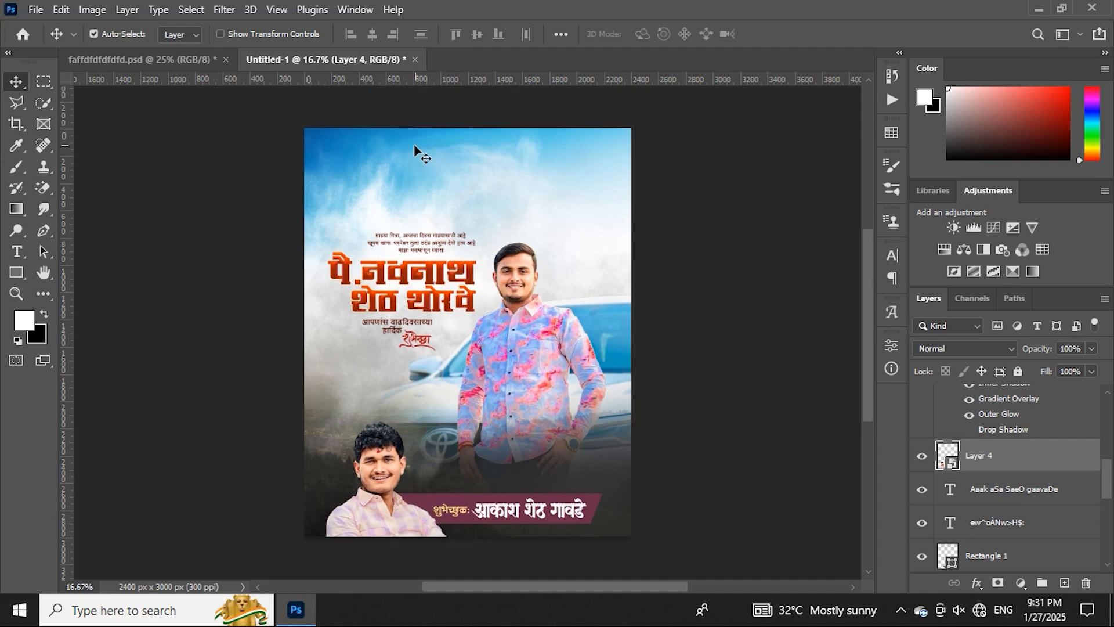
scroll(411, 300, up, 1)
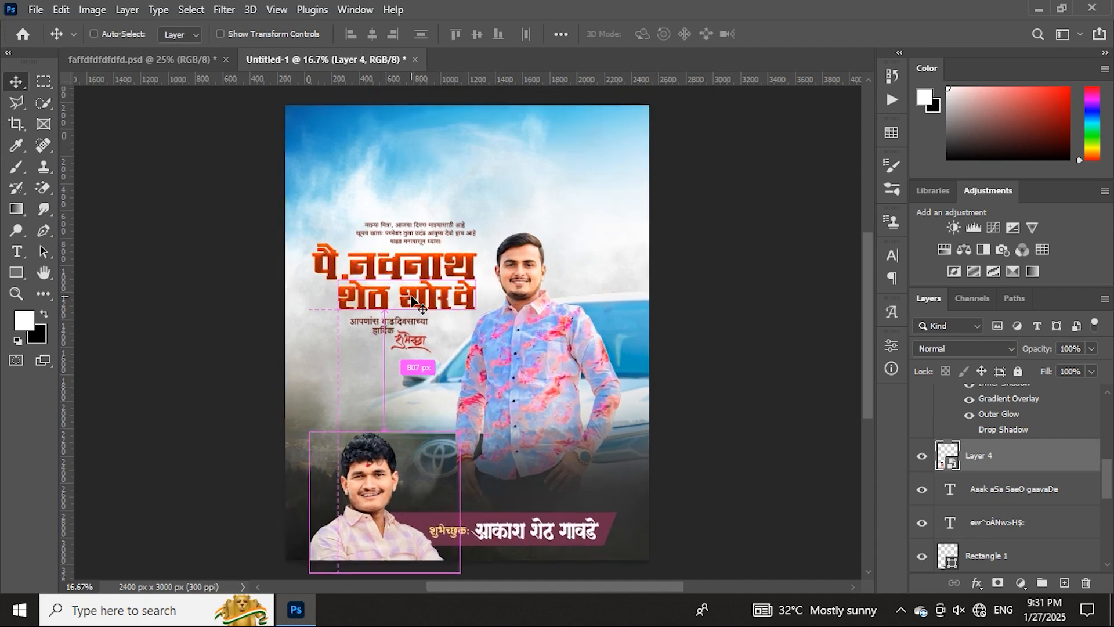
scroll(410, 193, up, 1)
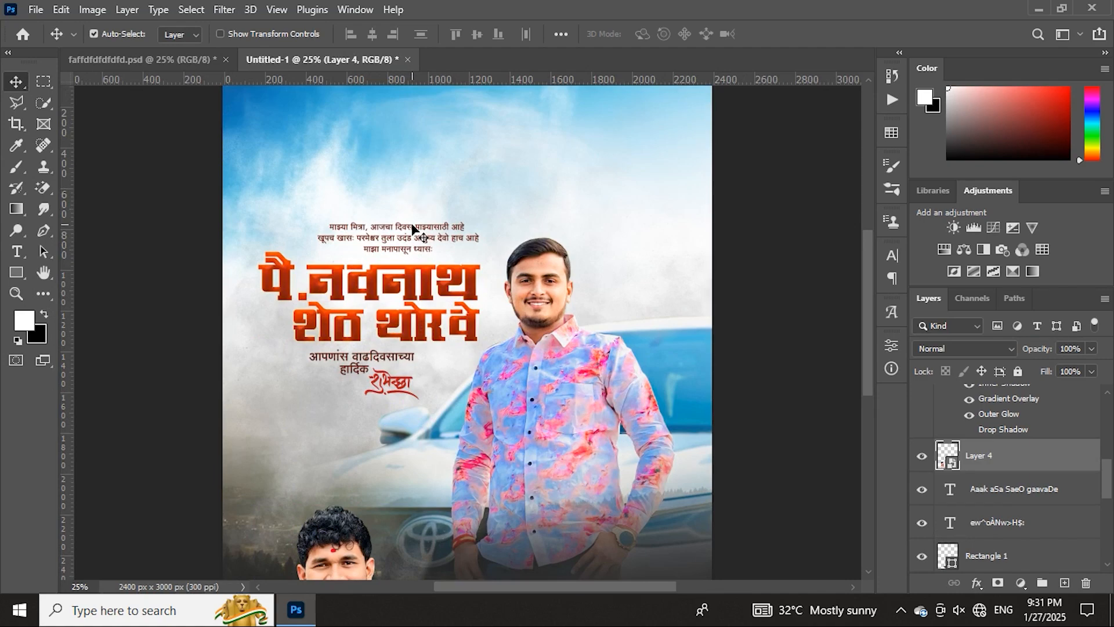
Nudge the three-line Marathi message slightly down toward the red title, and check the finished poster for comparison.
drag(412, 228, 411, 234)
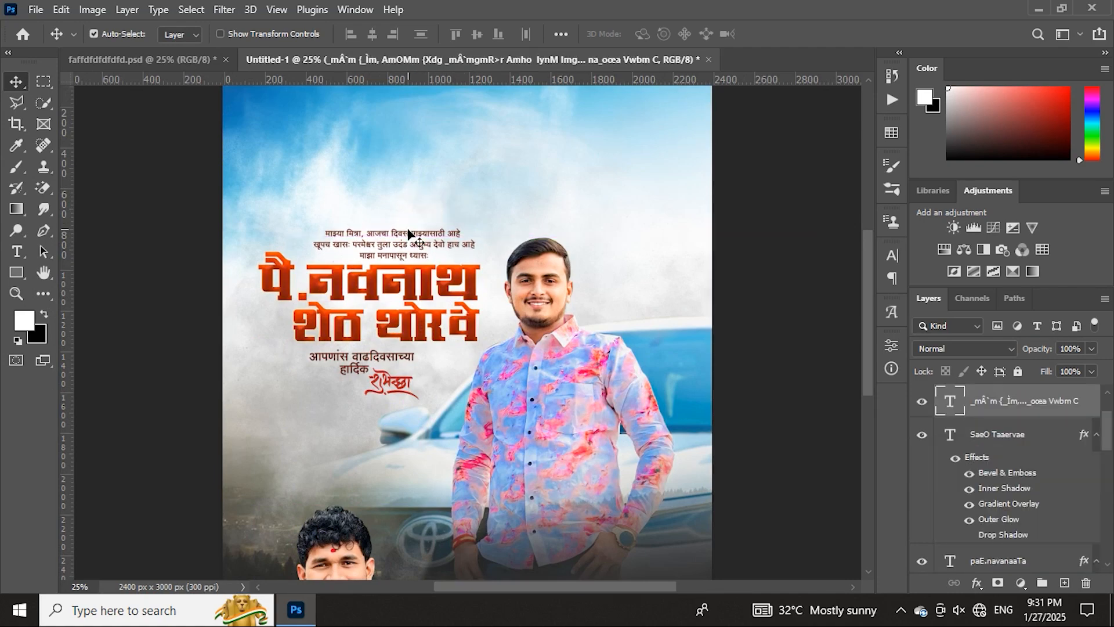
click(182, 61)
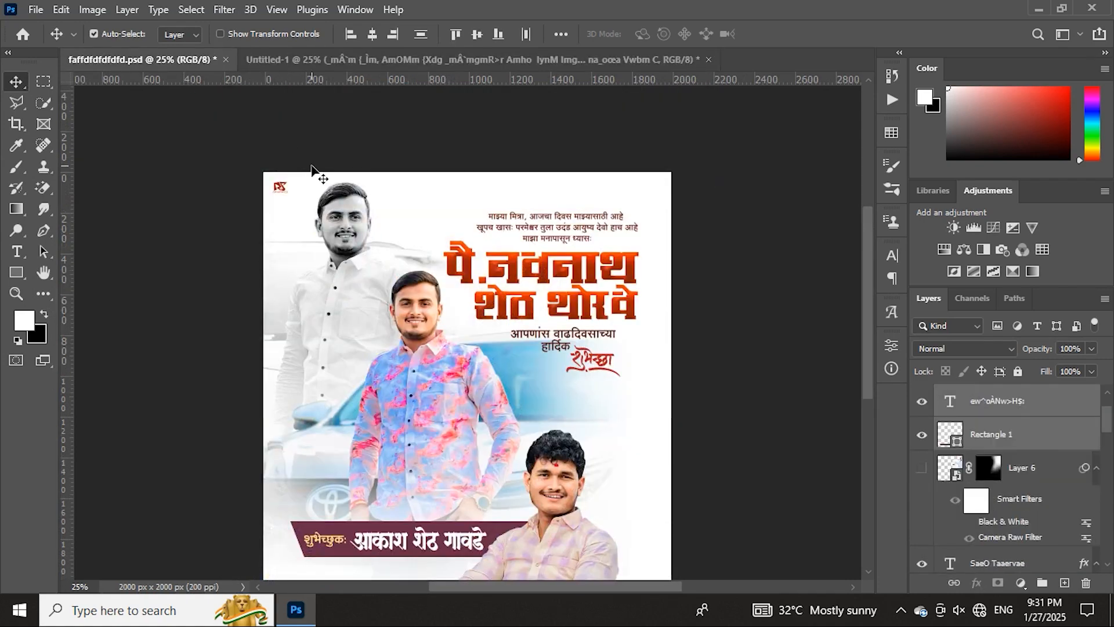
click(319, 58)
Examine the whole banner's composition from the message text down to the well-wisher strip.
scroll(422, 271, down, 3)
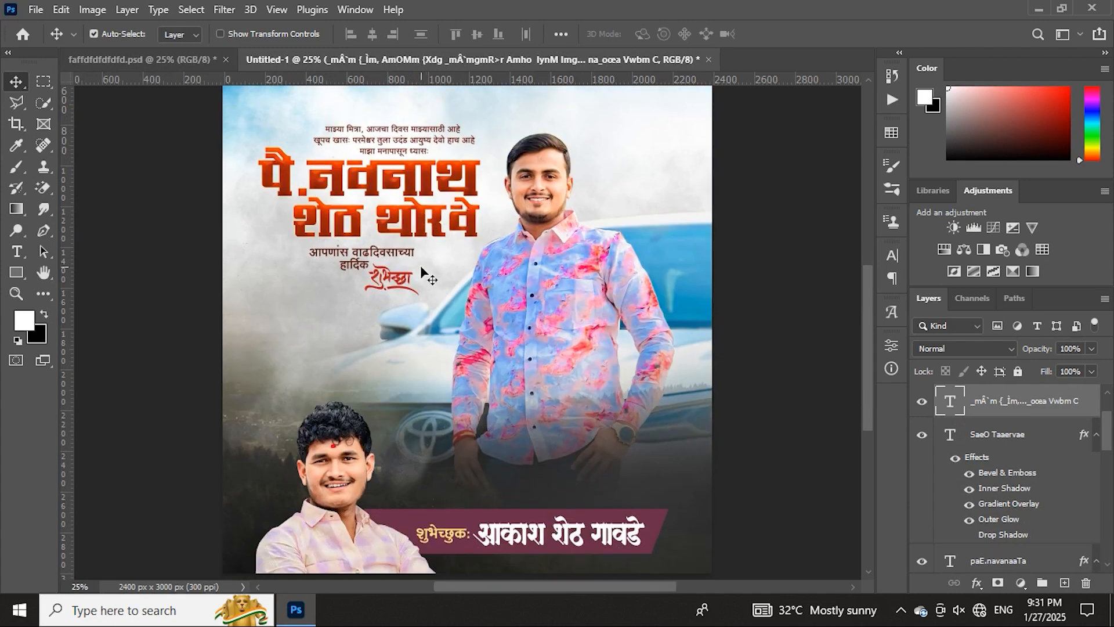
scroll(422, 271, down, 2)
scroll(423, 274, up, 1)
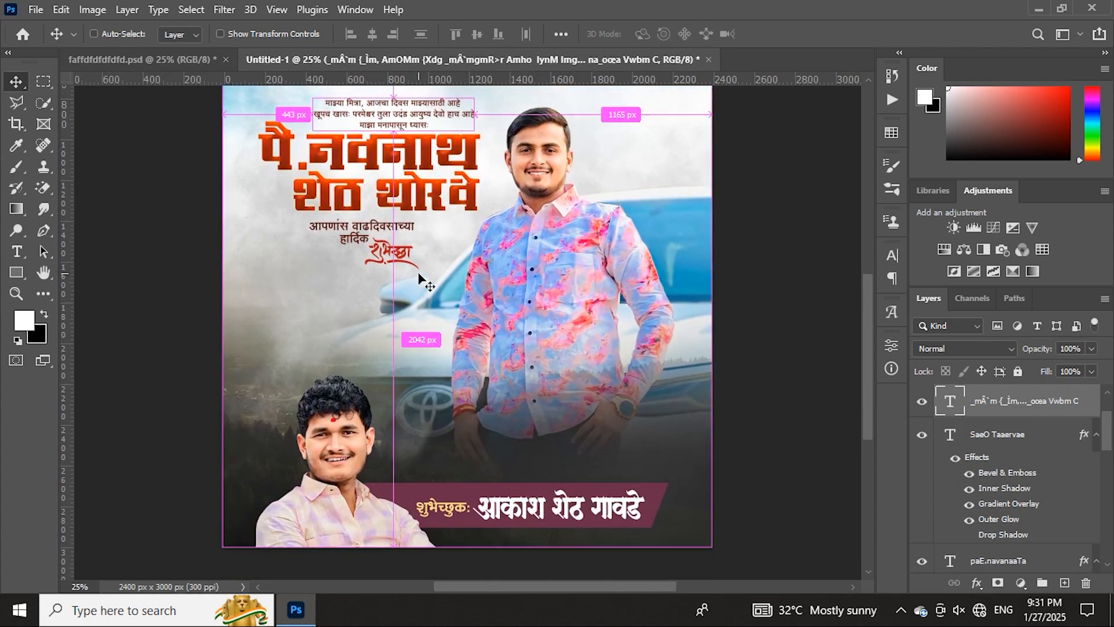
key(ctrl+minus)
key(ctrl+minus)
key(ctrl+minus)
key(ctrl+plus)
key(ctrl+plus)
key(ctrl+plus)
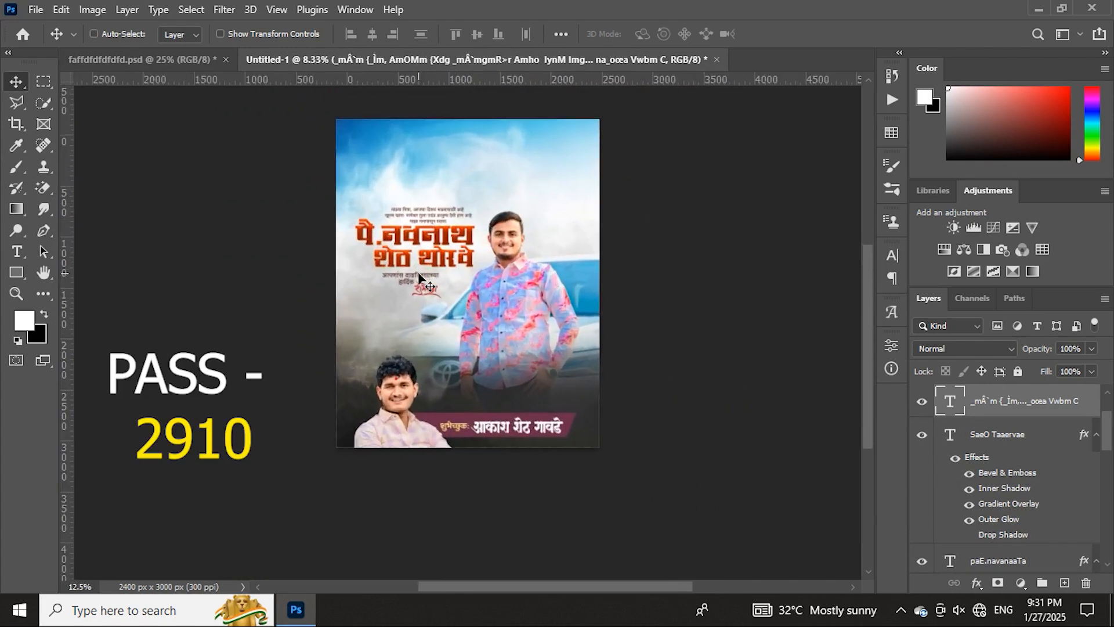
Add a new layer directly beneath the man-and-car layer and choose the 3172 px smoke brush.
click(312, 456)
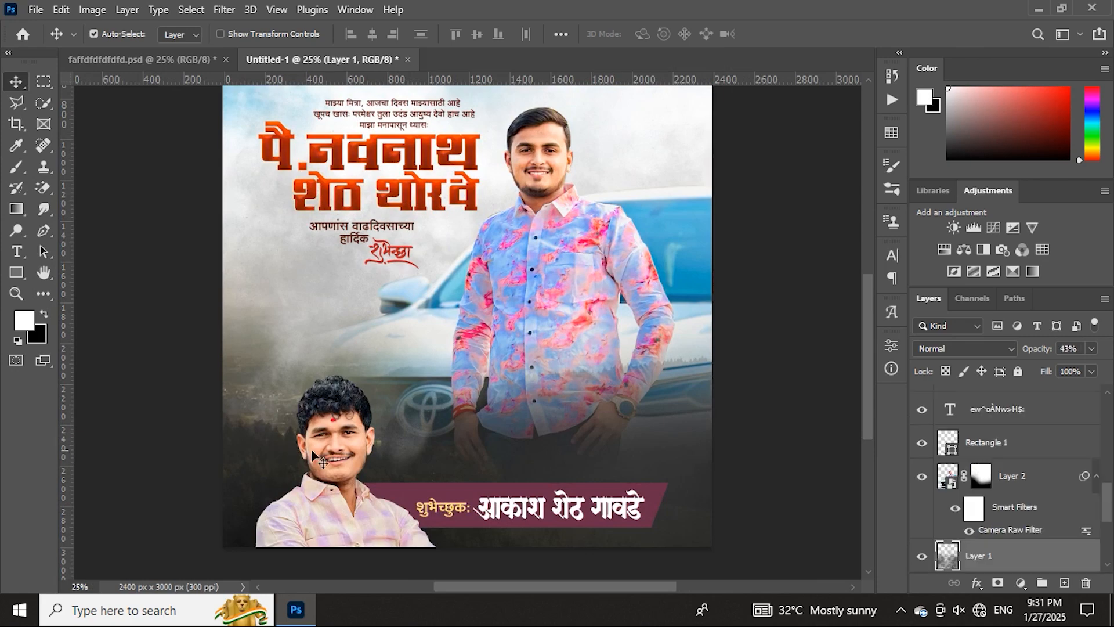
scroll(1047, 548, down, 1)
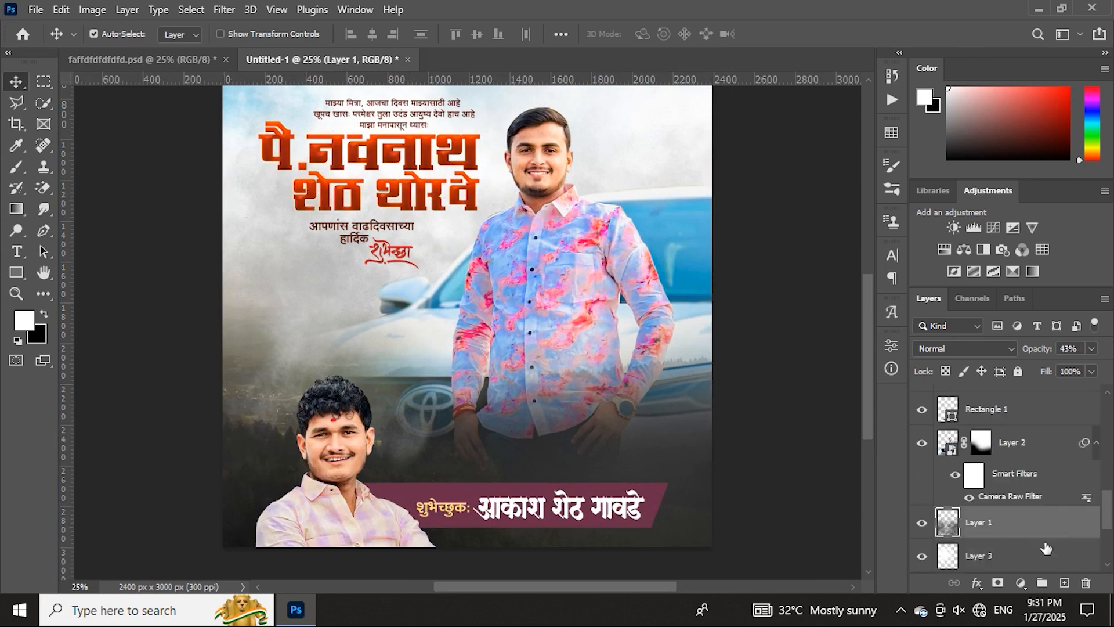
click(1065, 583)
click(17, 166)
right_click(441, 342)
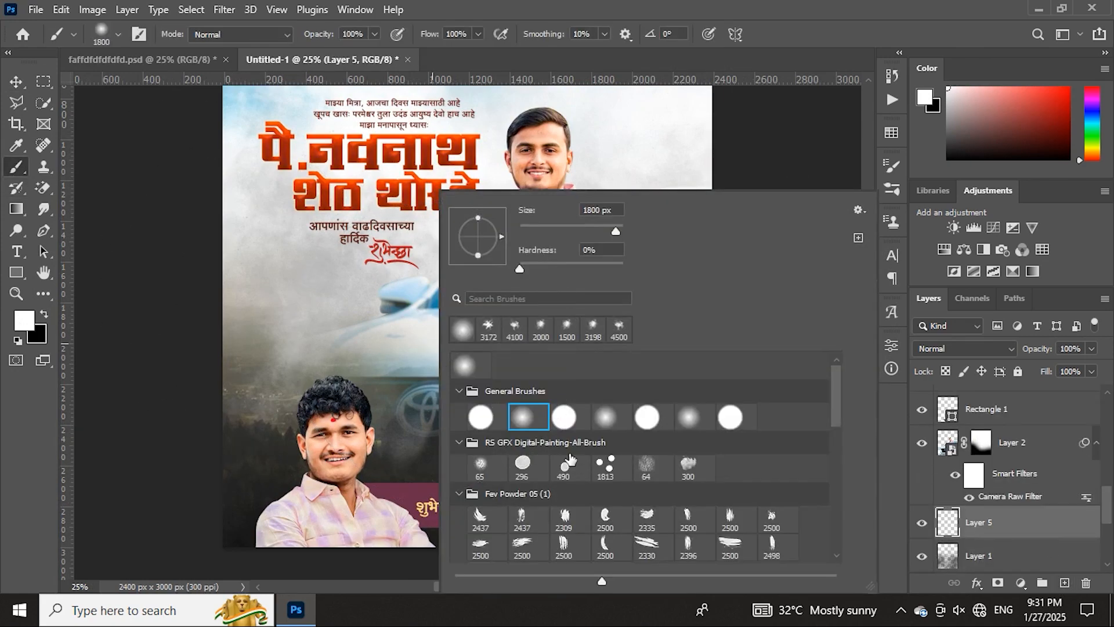
click(488, 329)
key(Return)
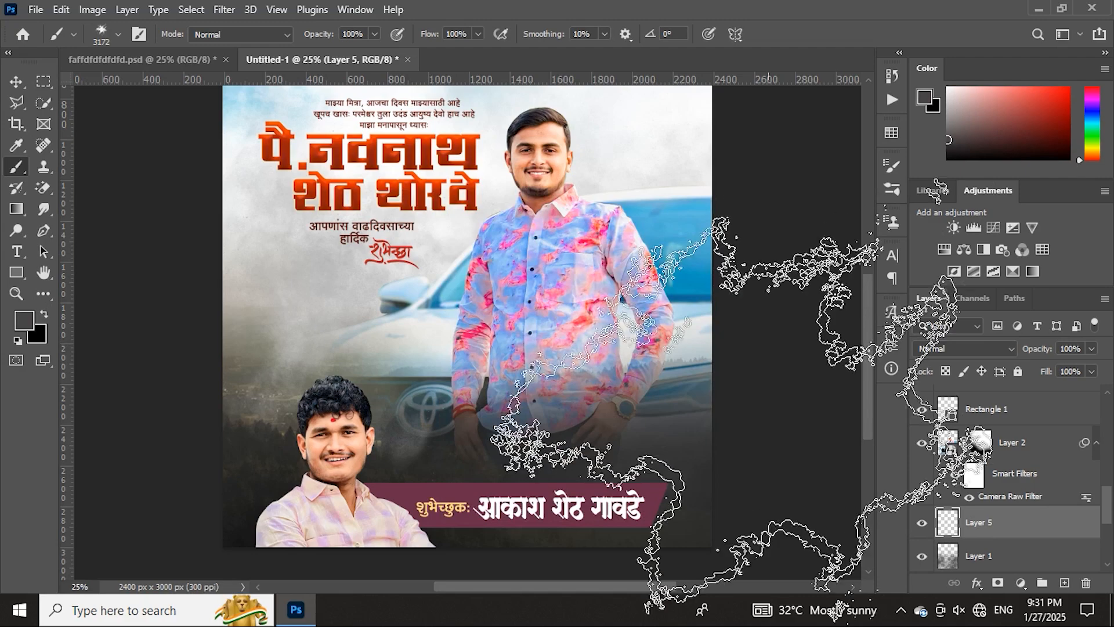
Sample the landscape's dark gray, paint smoke across the banner's lower part, and set the layer opacity to 64%.
key(i)
alt+click(260, 431)
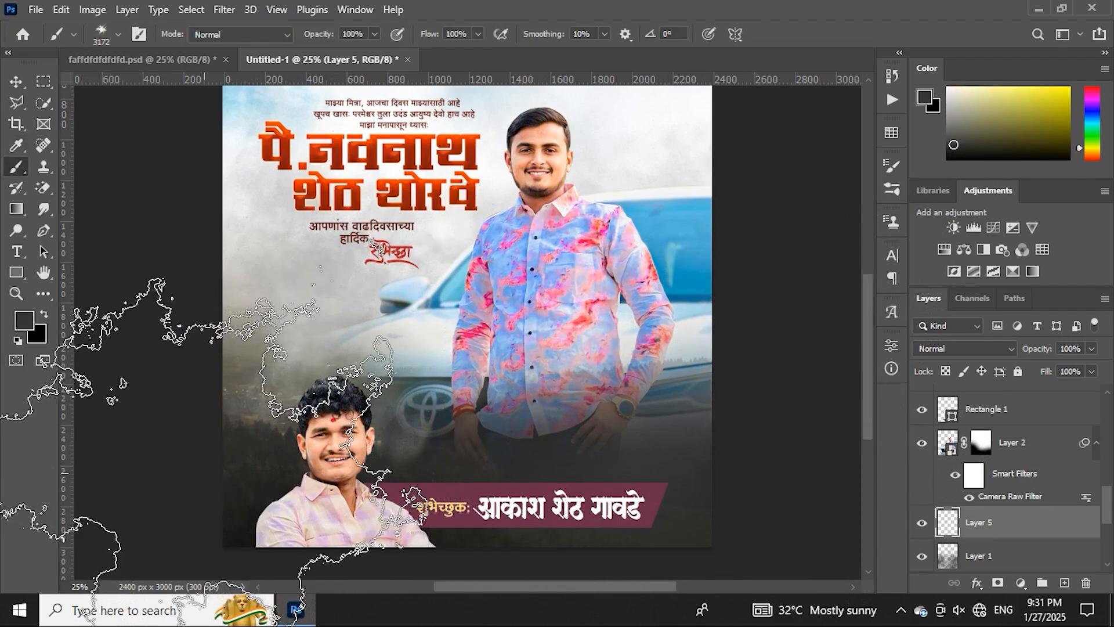
mouse_move(255, 485)
mouse_down()
mouse_move(261, 552)
mouse_move(589, 569)
mouse_move(785, 497)
mouse_up()
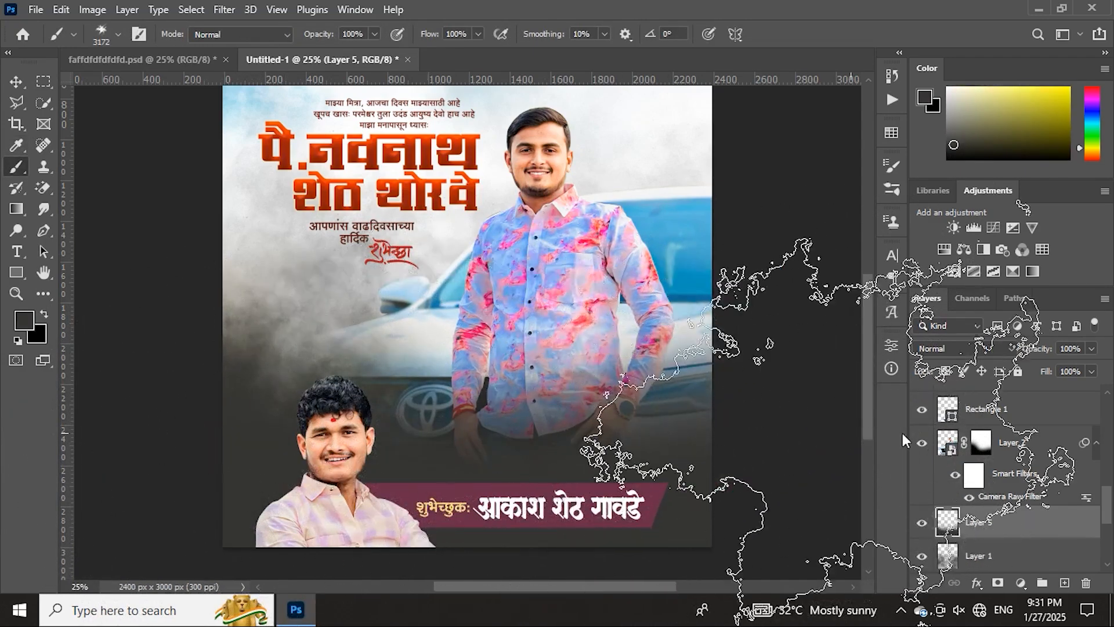
drag(1023, 355, 1029, 355)
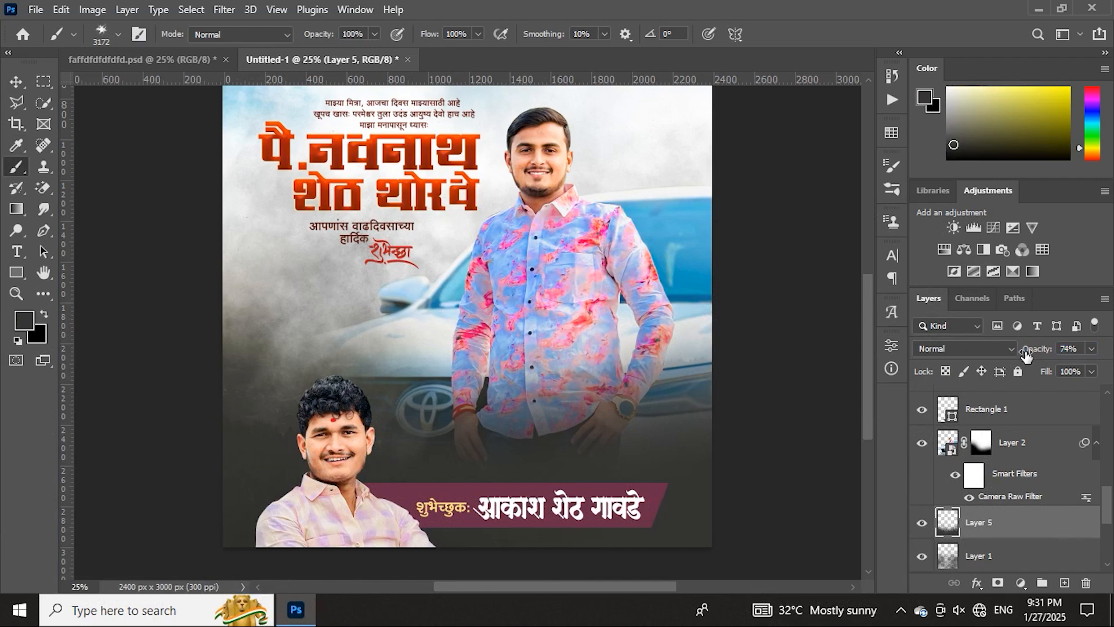
click(16, 81)
scroll(589, 436, up, 1)
scroll(589, 435, down, 2)
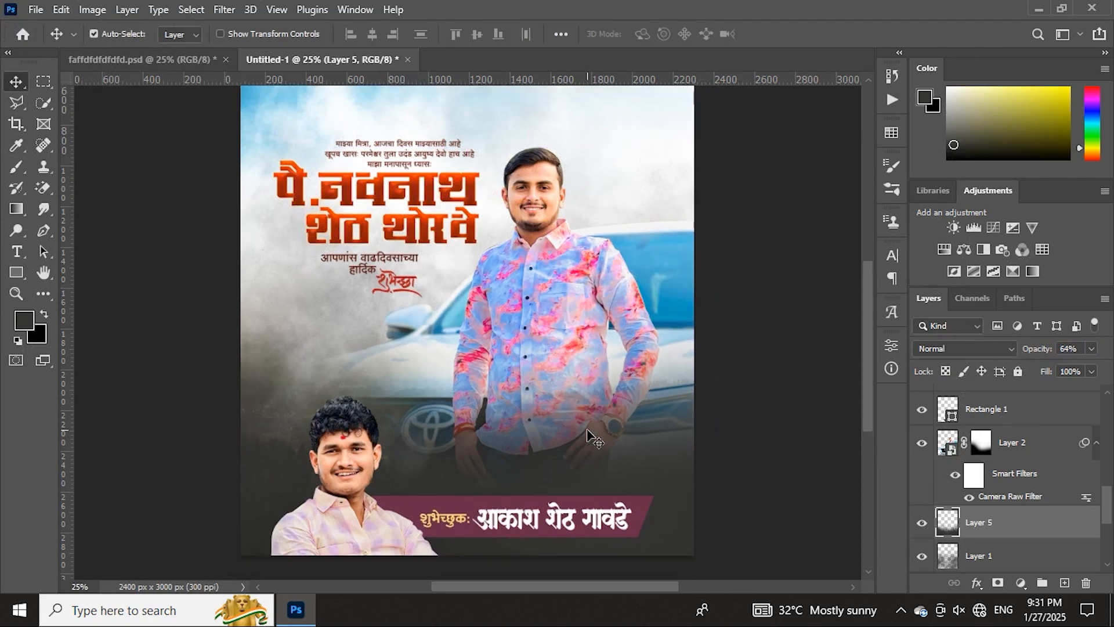
scroll(589, 435, up, 2)
Sample the sky's blue as the foreground color, and replace the hidden dark smoke layer with a new layer above it.
key(i)
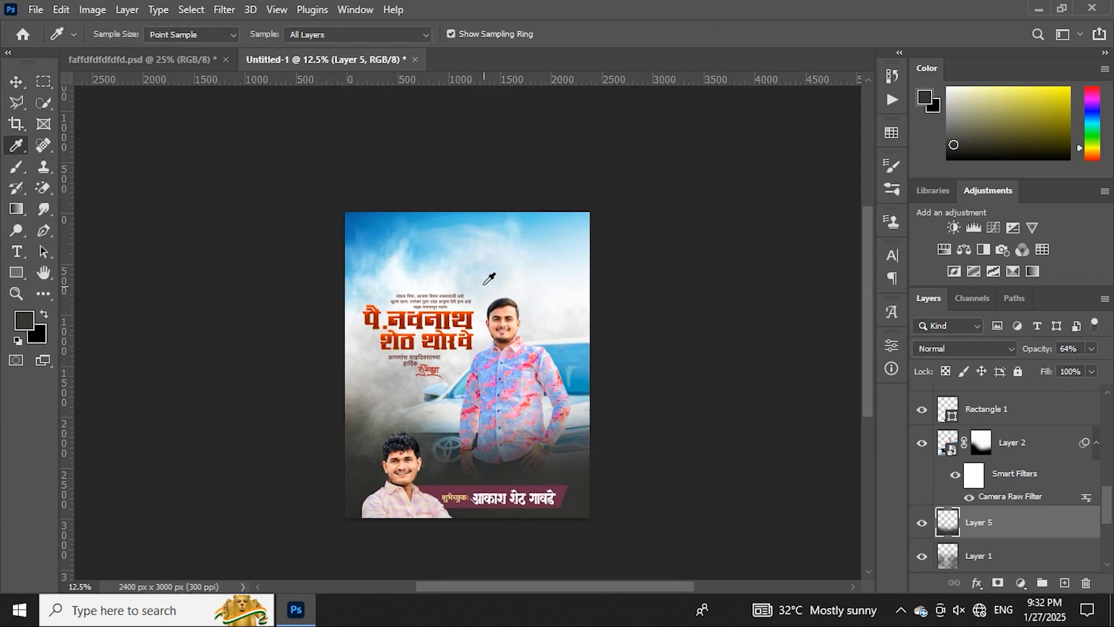
click(389, 224)
key(v)
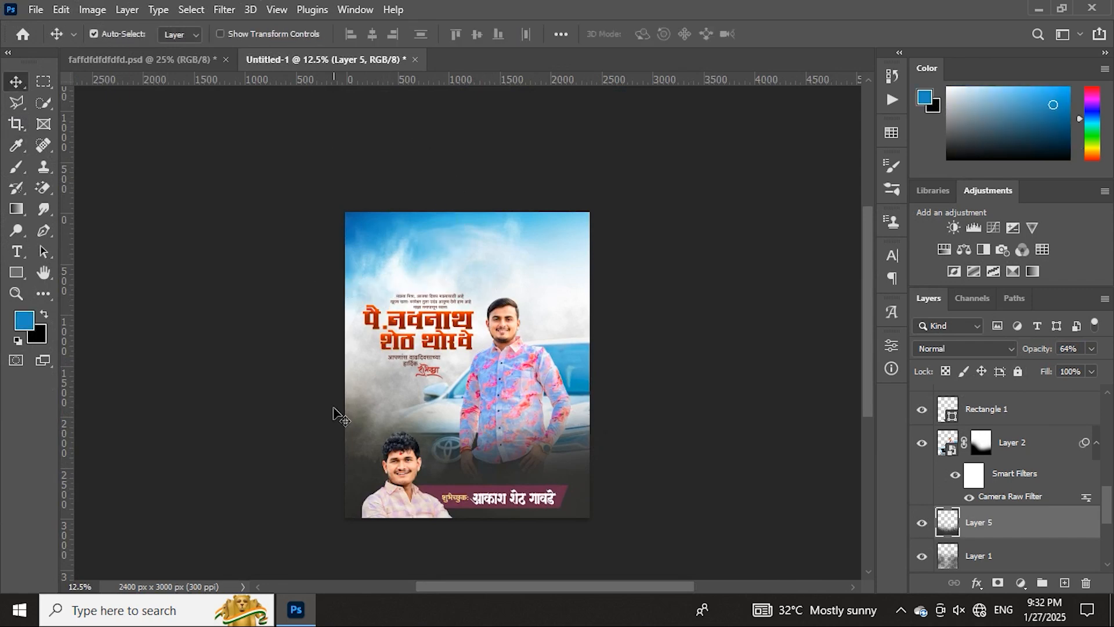
click(922, 523)
click(1064, 583)
Paint blue smoke across the banner's lower part with the 3172 px brush and set the layer opacity to 81%.
click(17, 168)
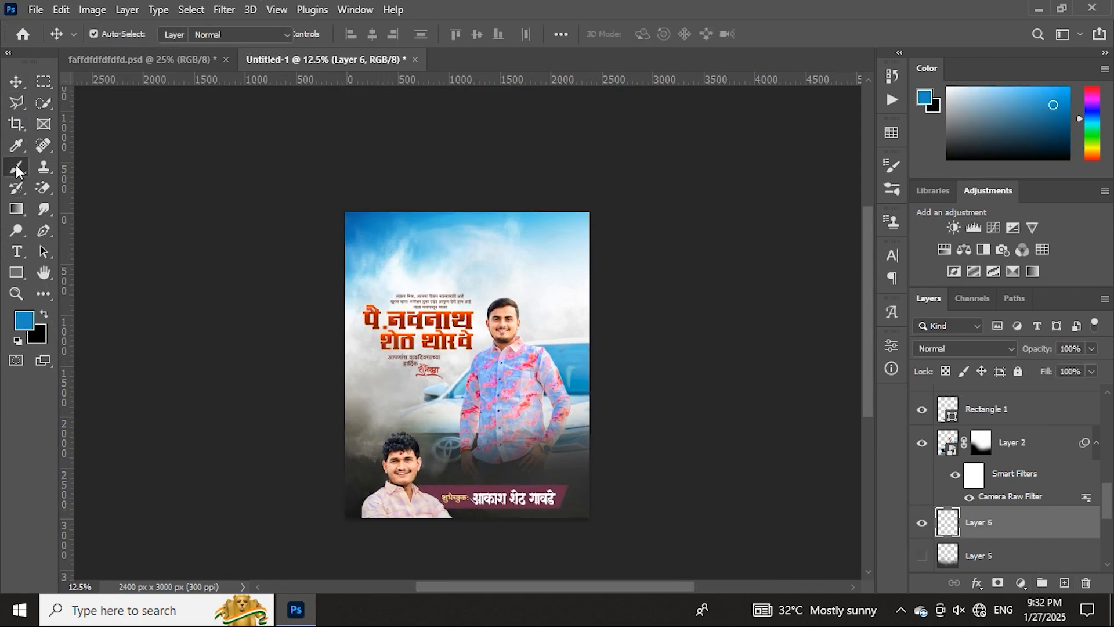
mouse_move(320, 485)
mouse_down()
mouse_move(363, 523)
mouse_move(504, 546)
mouse_move(664, 528)
mouse_up()
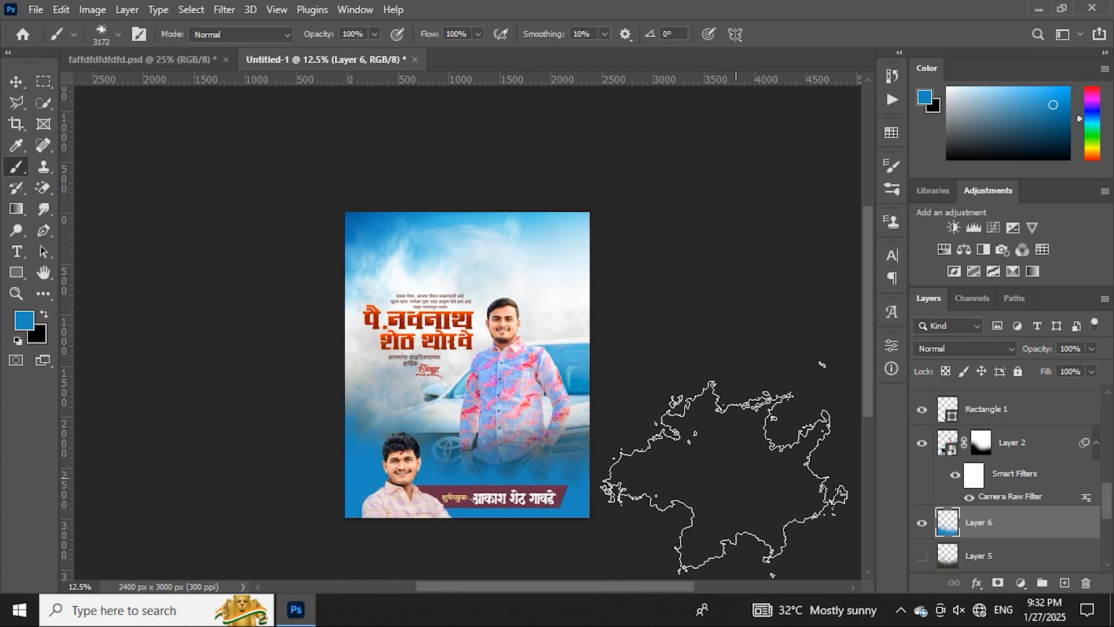
drag(1038, 354, 1035, 357)
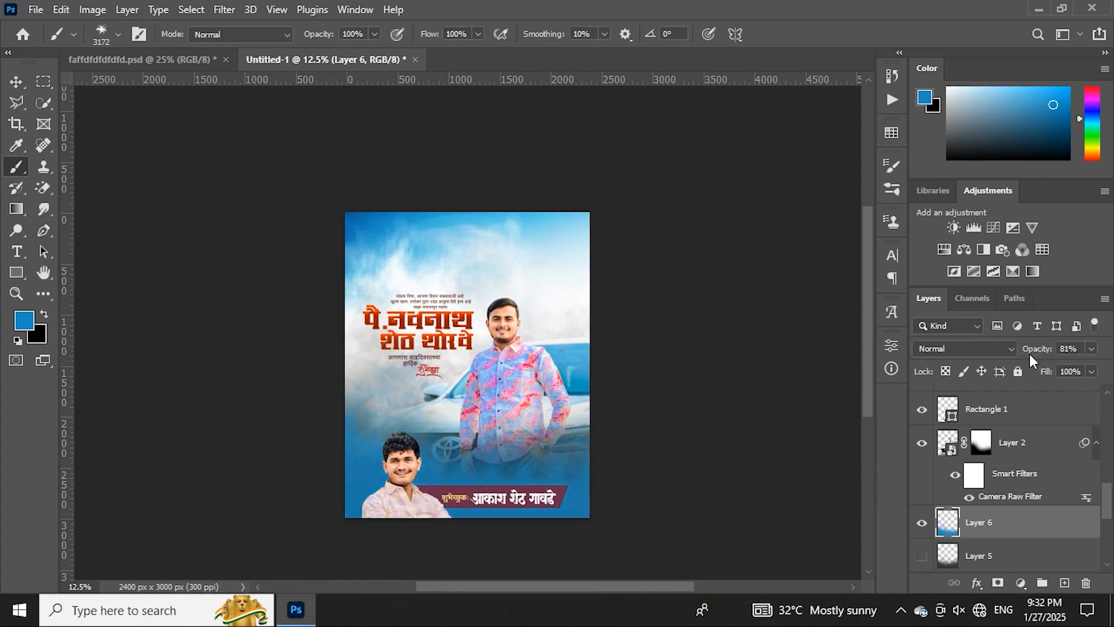
Make white the foreground color and paint white smoke over the blue along the banner's lower part.
key(d)
key(x)
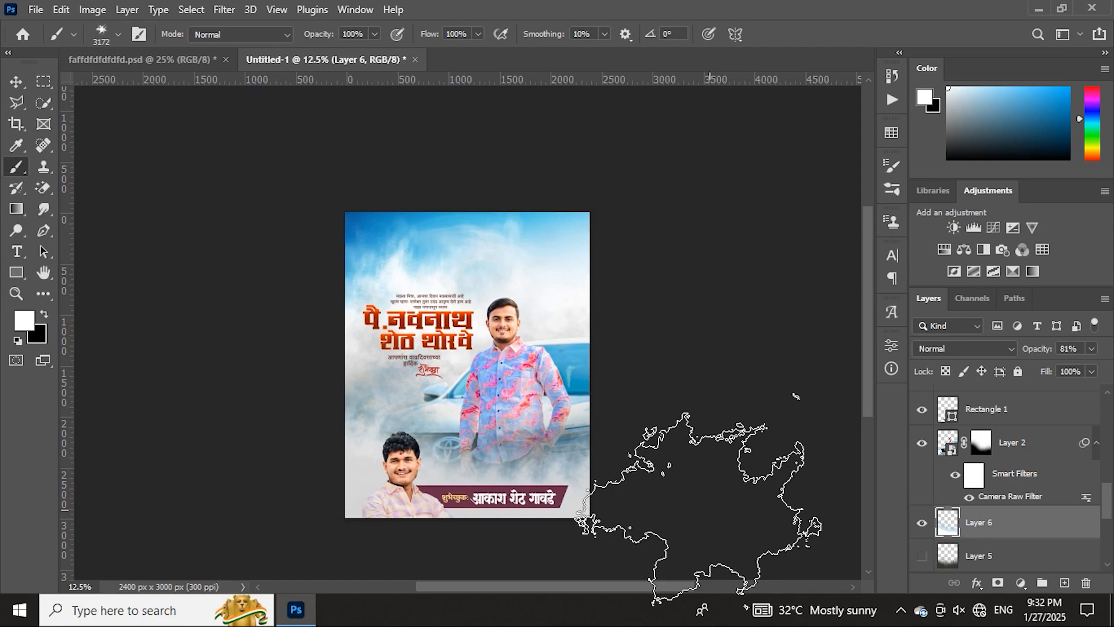
key(ctrl+plus)
key(ctrl+plus)
key(ctrl+plus)
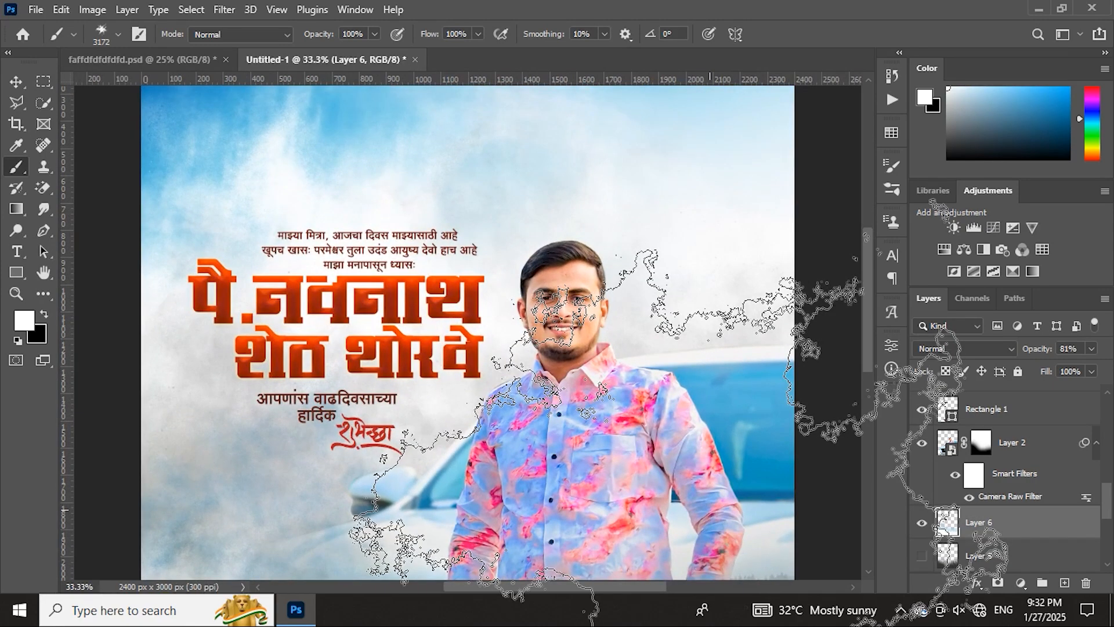
click(16, 84)
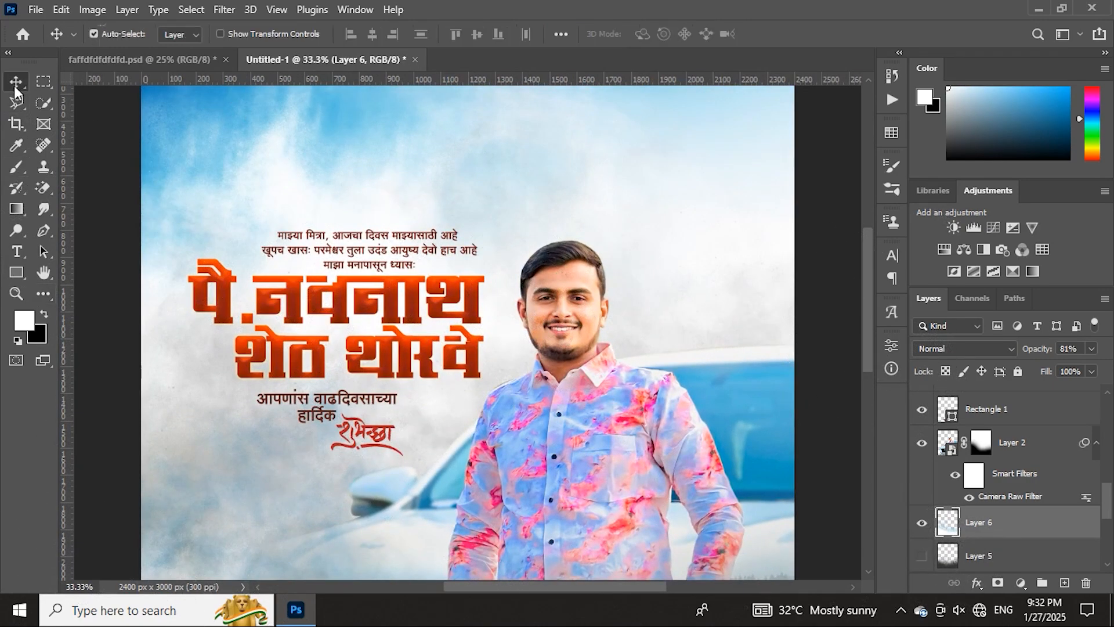
key(ctrl+minus)
key(ctrl+minus)
key(ctrl+minus)
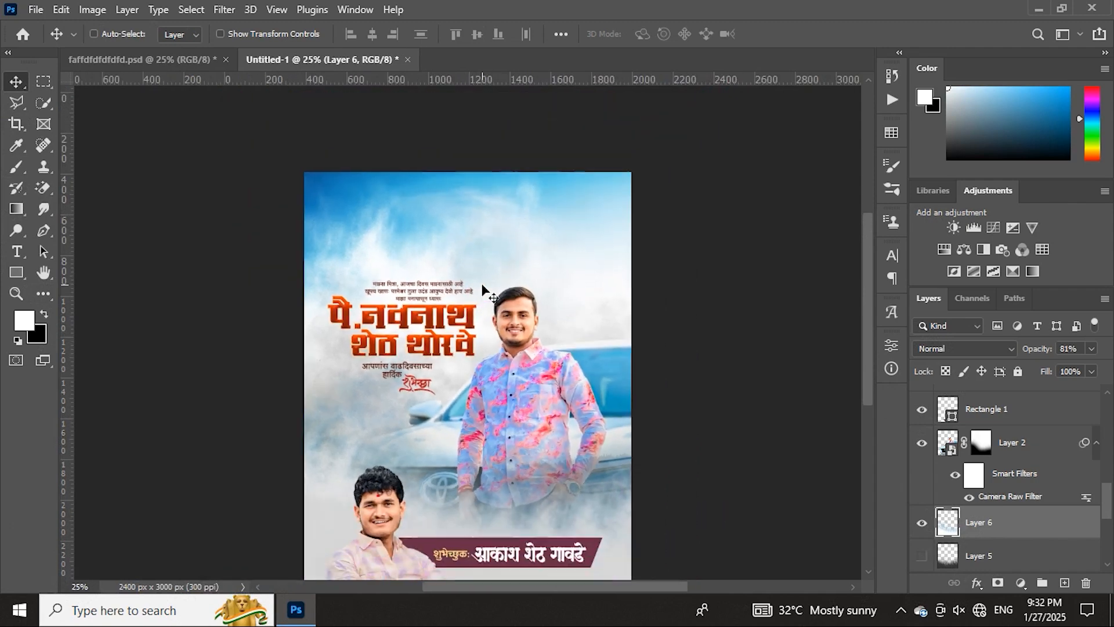
Select the man-and-car layer, switch to the Mixer Brush, and rasterize the smart object so it can be painted.
key(ctrl+plus)
key(ctrl+plus)
key(ctrl+plus)
key(ctrl+plus)
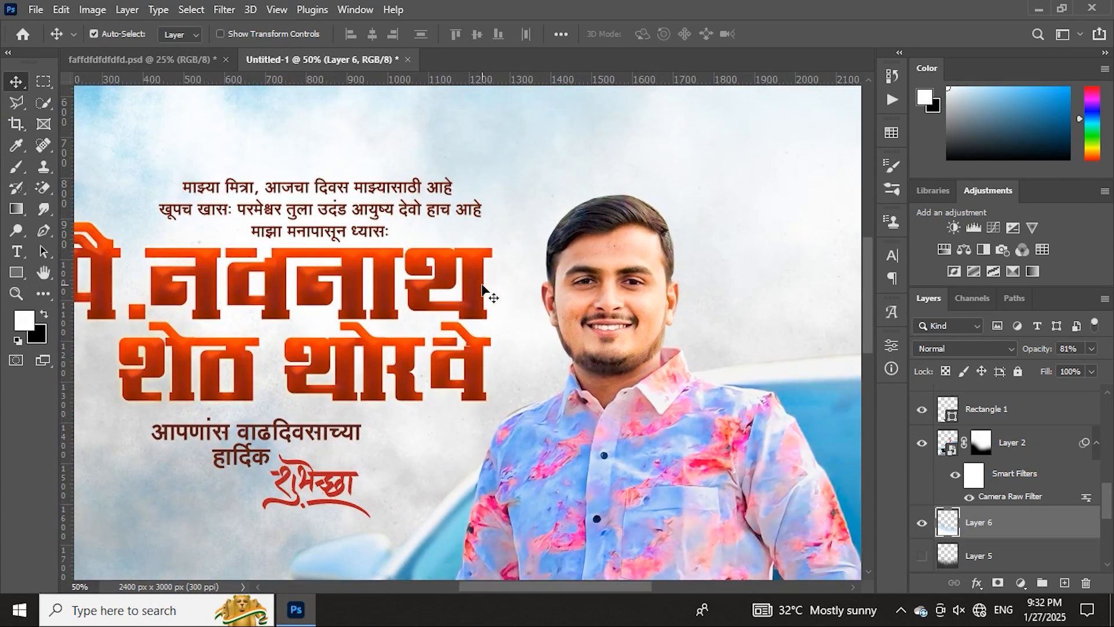
click(598, 305)
key(ctrl+plus)
key(ctrl+plus)
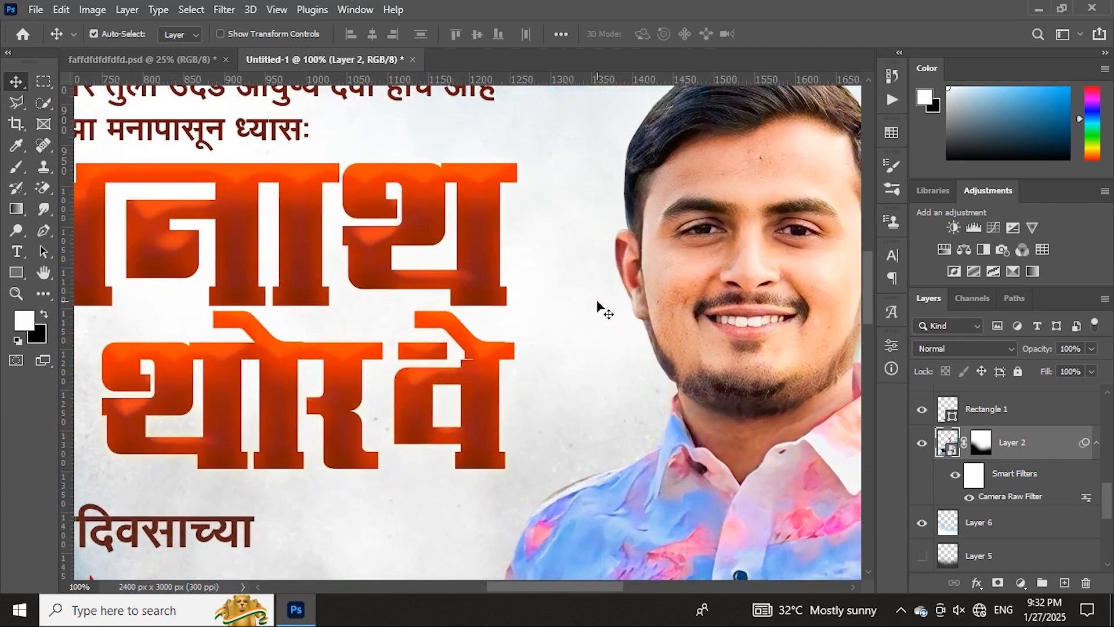
right_click(16, 168)
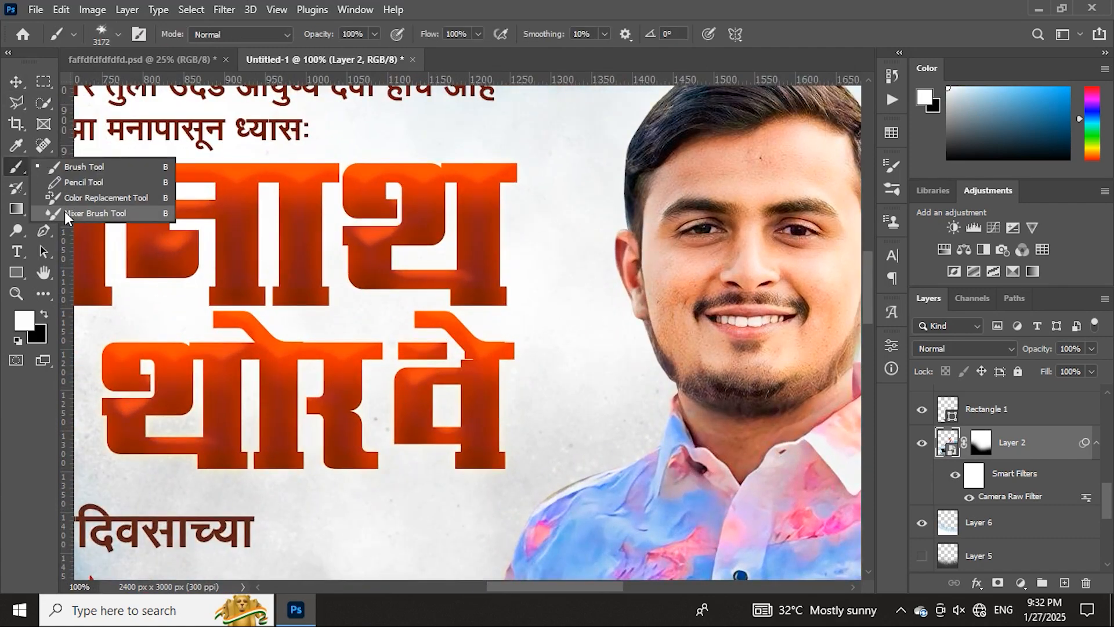
click(87, 218)
click(629, 310)
click(535, 248)
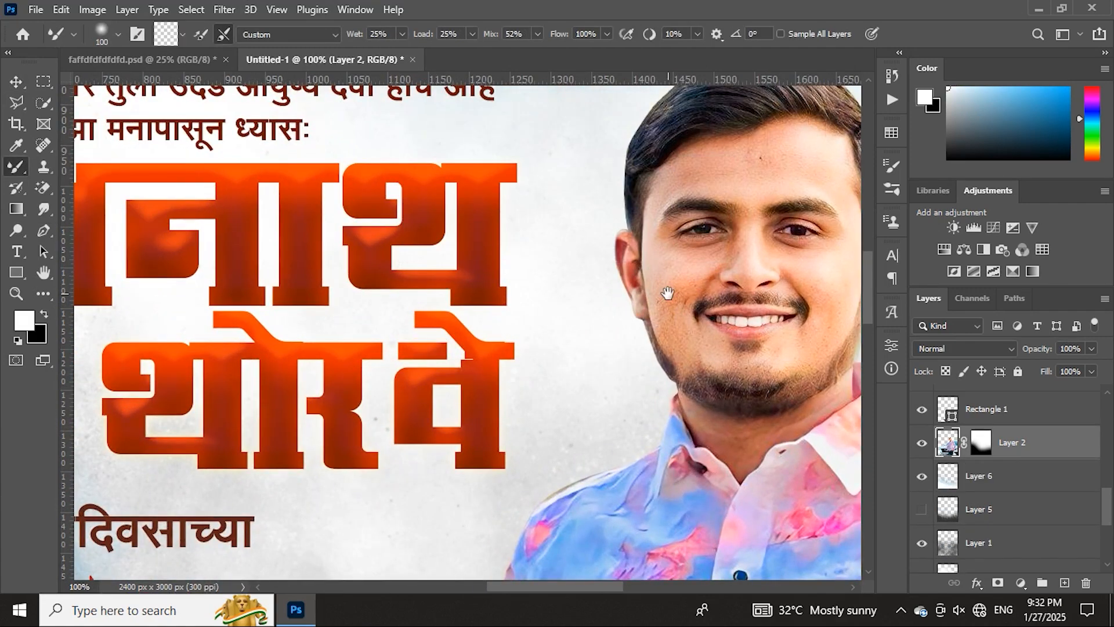
Apply the Camera Raw Filter to the man-and-car layer with Contrast +21, Texture +45 and Clarity +13.
drag(664, 293, 530, 390)
click(224, 9)
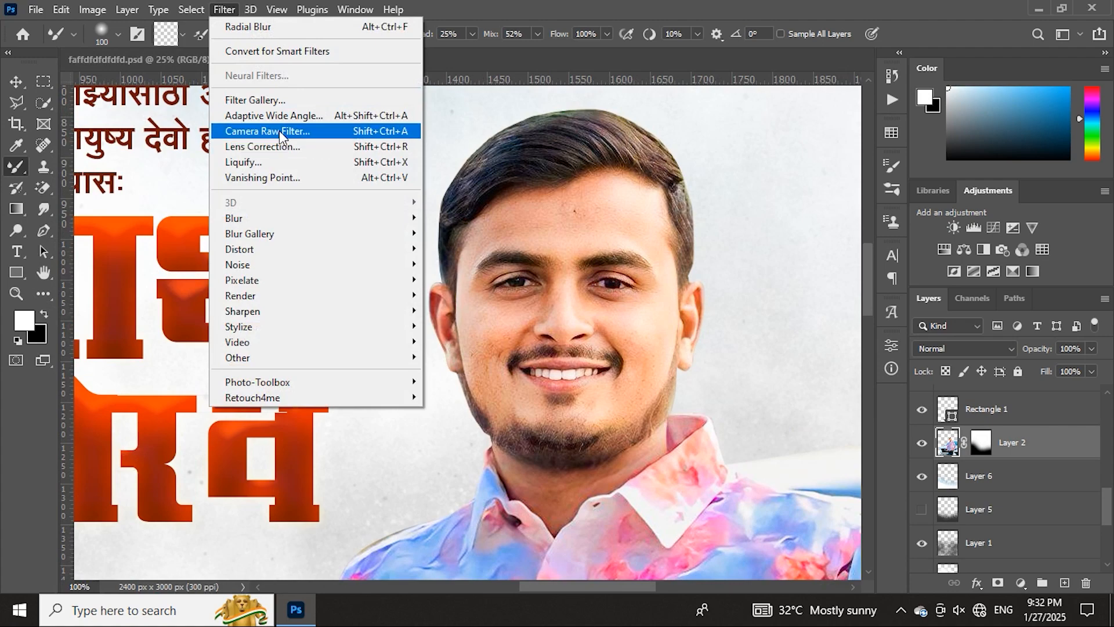
click(343, 131)
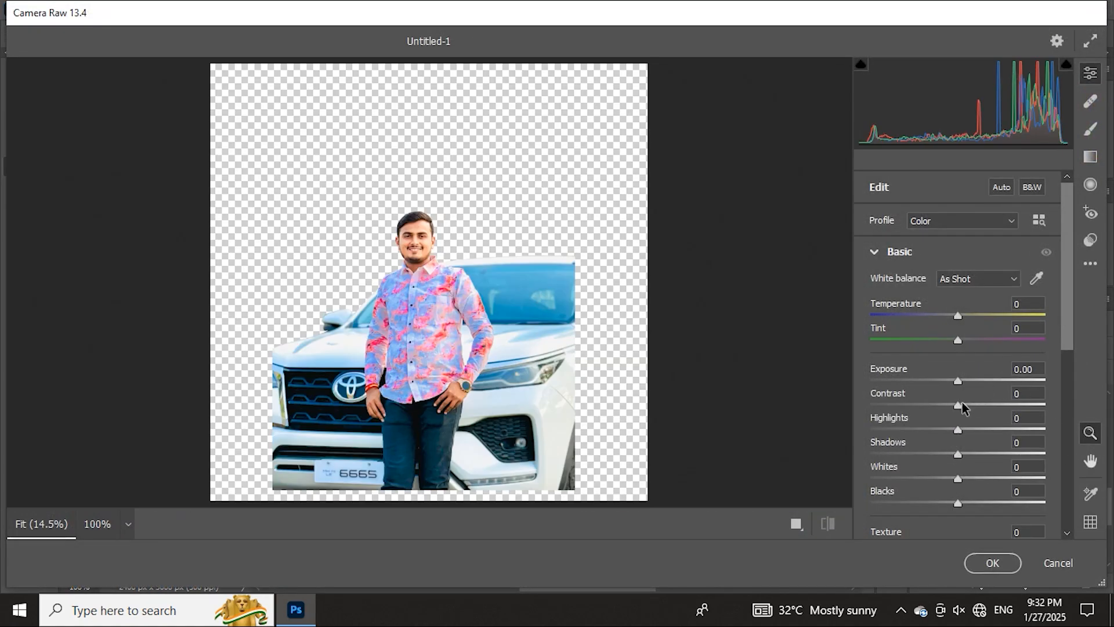
drag(958, 405, 981, 439)
scroll(980, 405, down, 3)
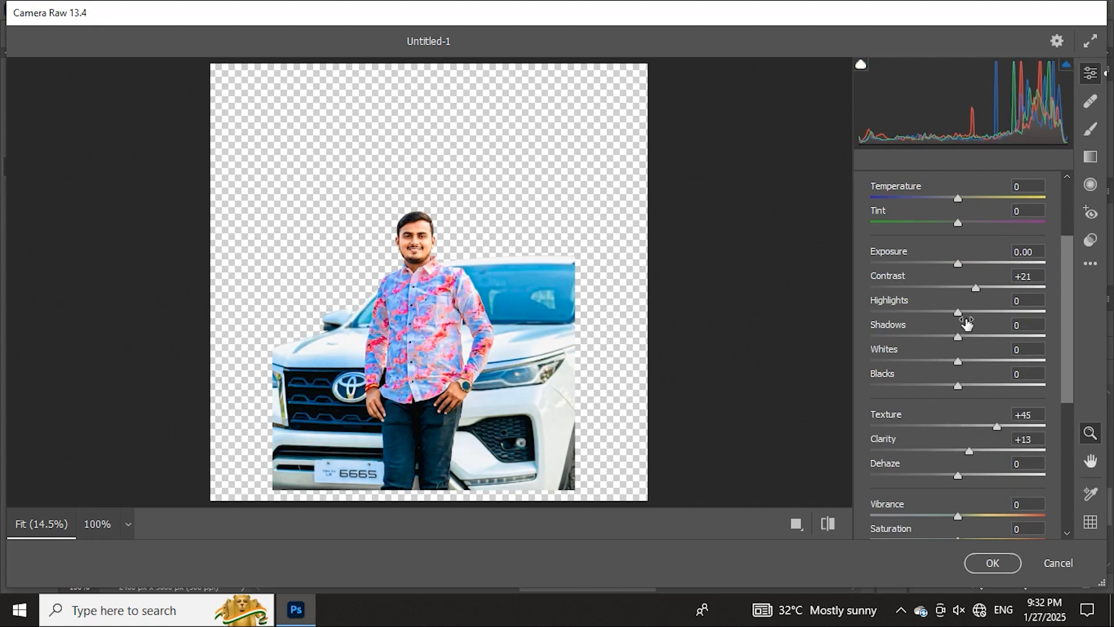
drag(967, 320, 985, 319)
click(993, 562)
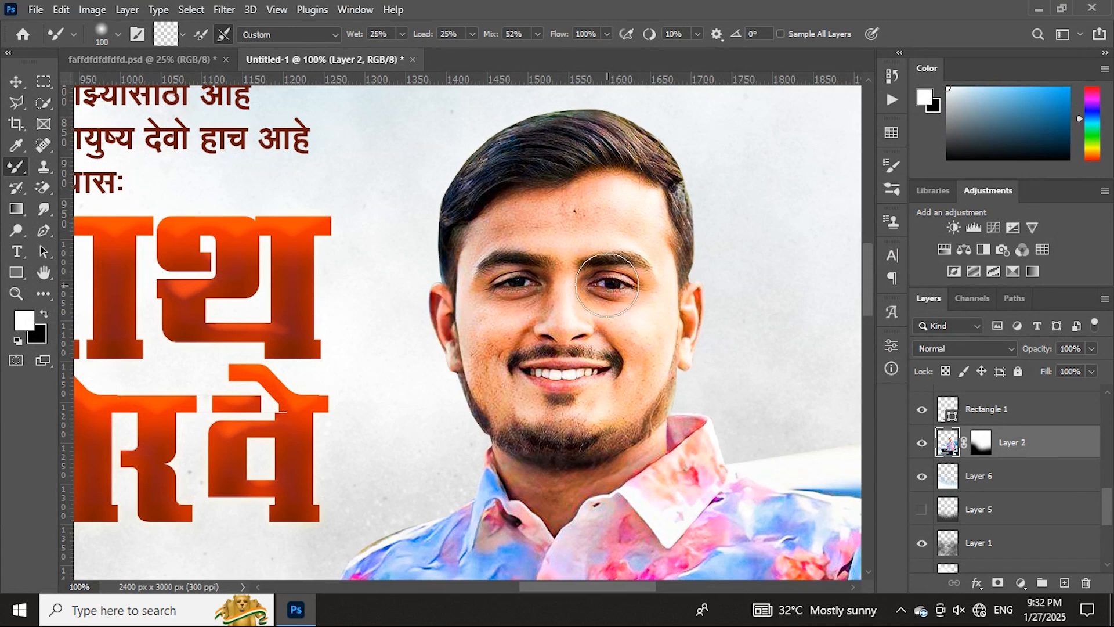
Smooth the skin on the man's forehead and cheeks with a 70 px Mixer Brush at 52% Mix, then reduce the brush to 60 px.
drag(599, 282, 561, 308)
key(bracketleft)
key(bracketleft)
key(bracketleft)
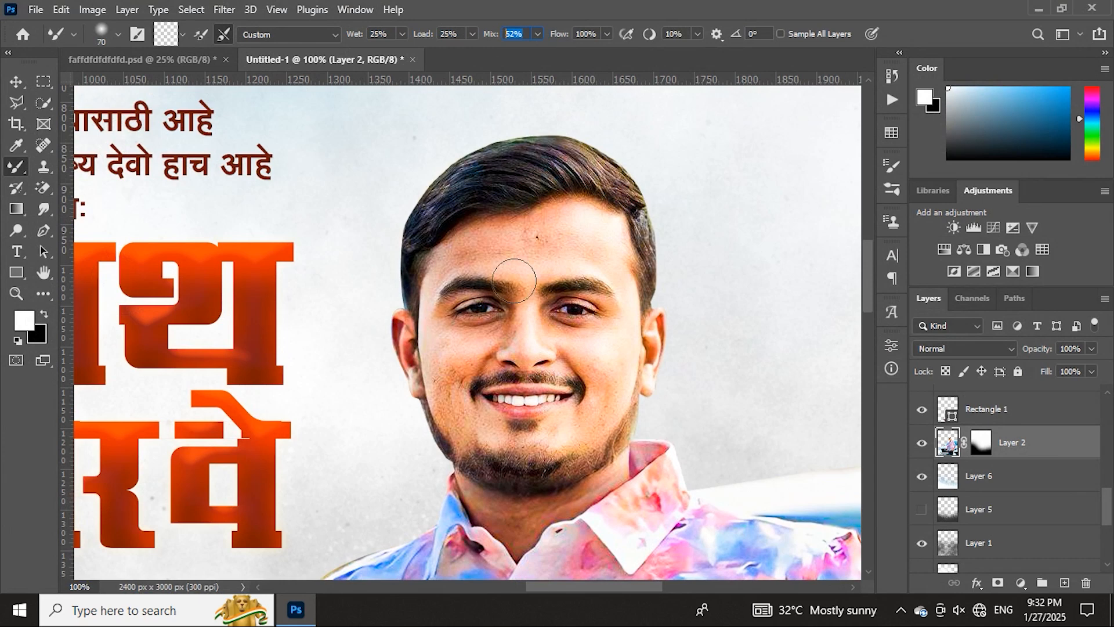
drag(456, 387, 451, 387)
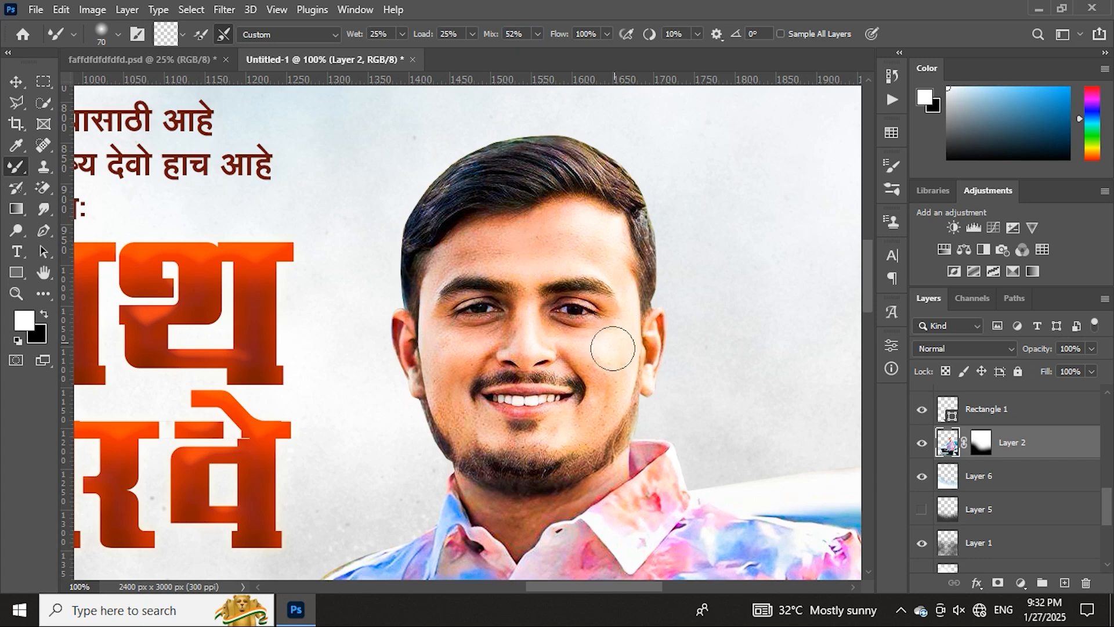
mouse_move(613, 349)
mouse_down()
mouse_move(610, 386)
mouse_move(608, 364)
mouse_up()
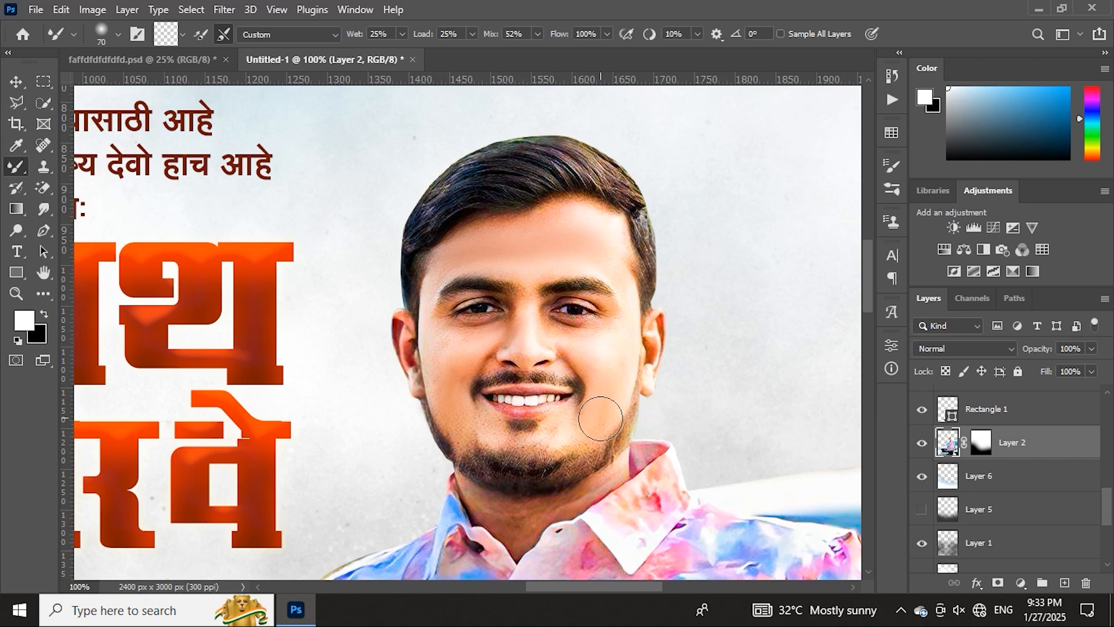
scroll(601, 418, down, 2)
key(bracketleft)
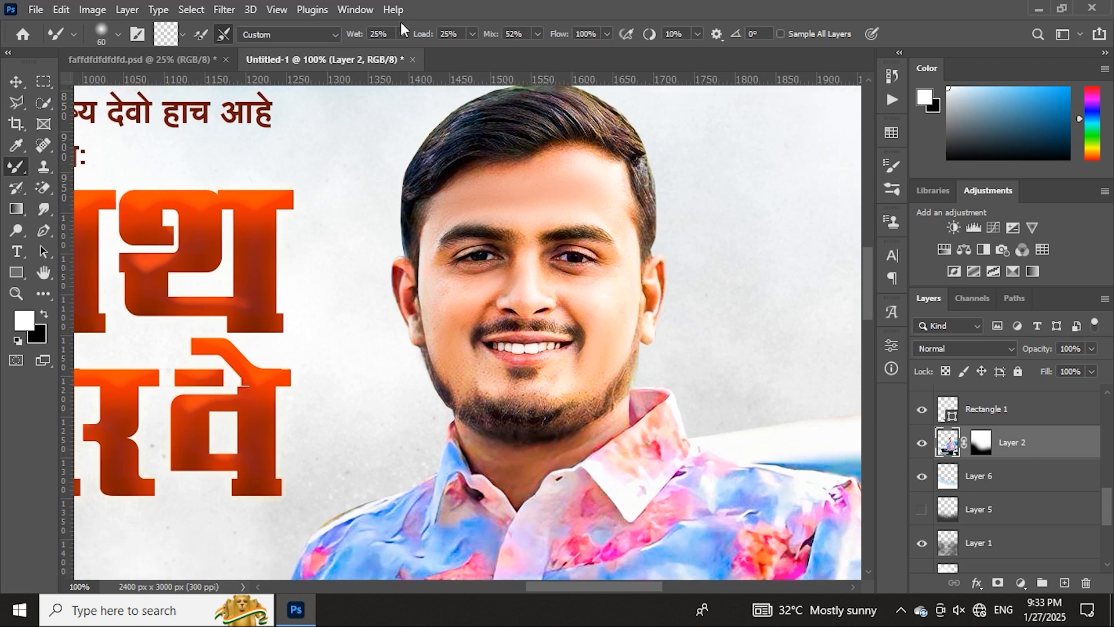
key(ctrl+minus)
key(ctrl+minus)
key(ctrl+minus)
key(ctrl+minus)
key(ctrl+minus)
key(ctrl+minus)
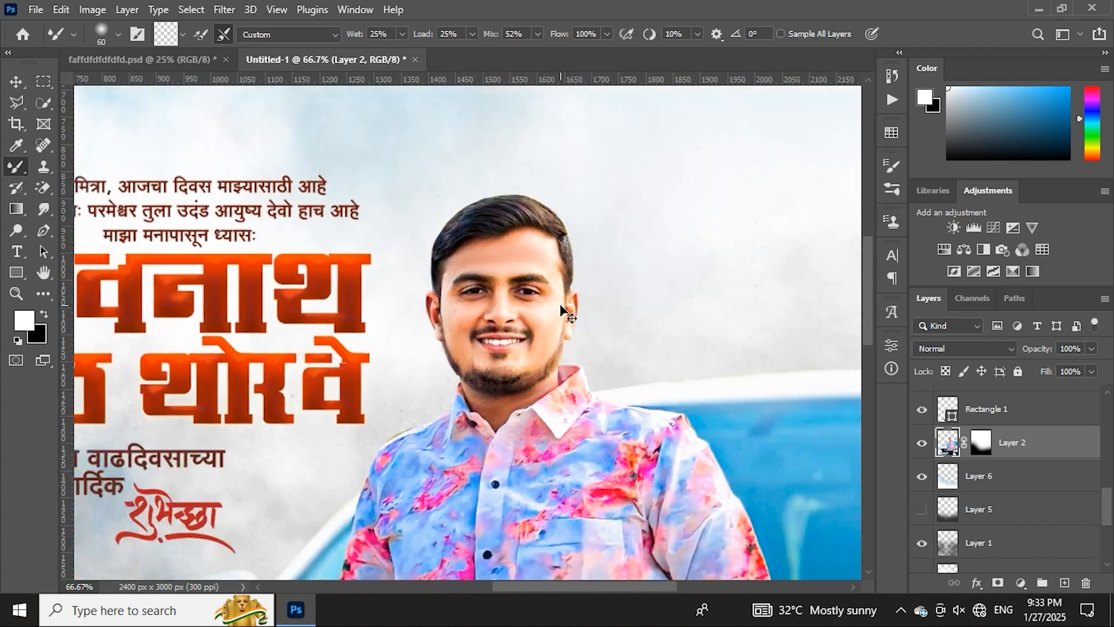
Duplicate the small three-line Marathi message into the sky above the title and scale the copy to 144.26%.
key(ctrl+plus)
key(ctrl+plus)
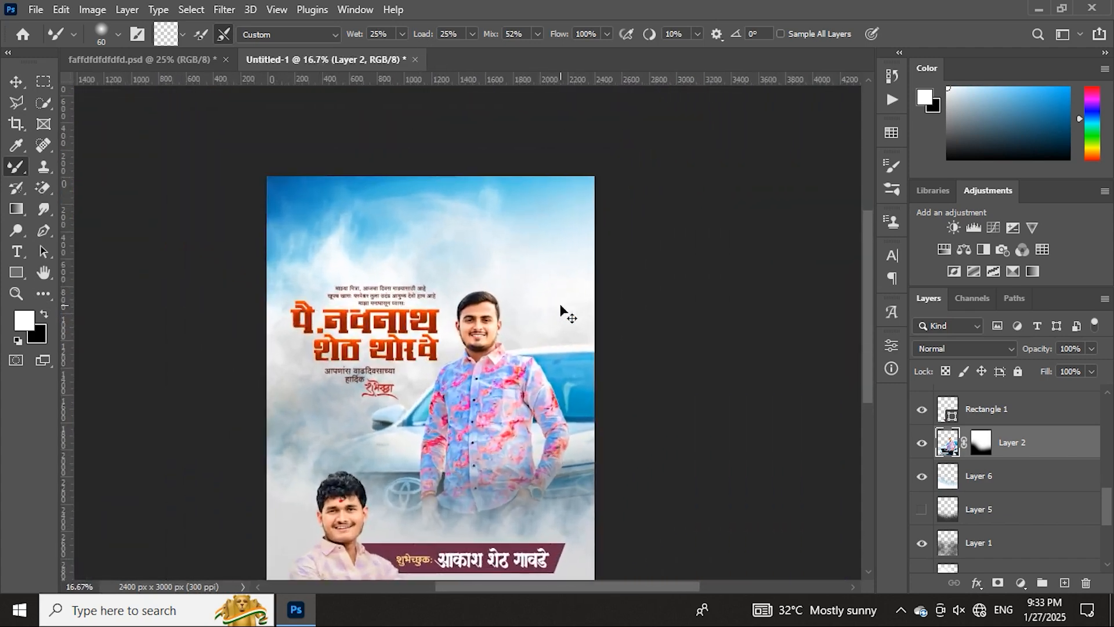
drag(380, 461, 430, 378)
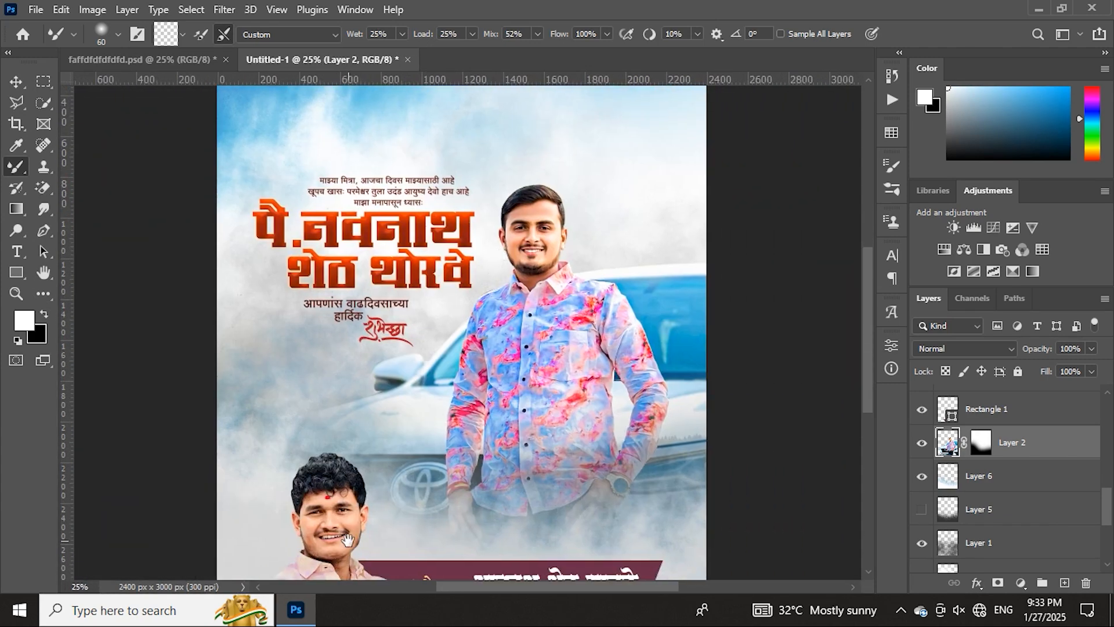
drag(492, 336, 475, 439)
click(17, 81)
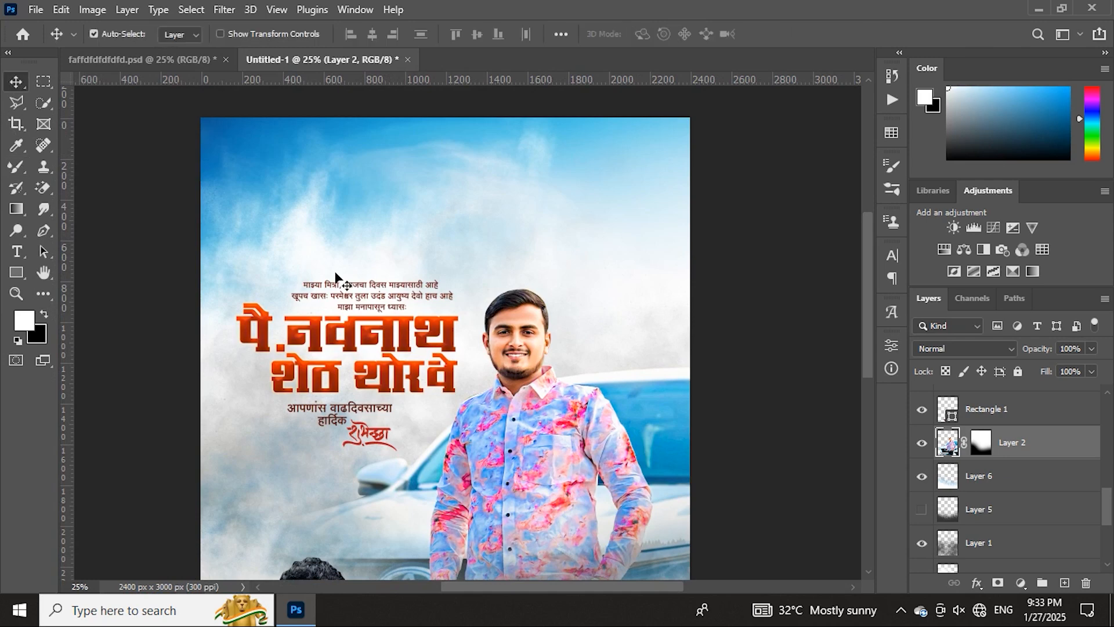
drag(392, 290, 533, 218)
key(ctrl+t)
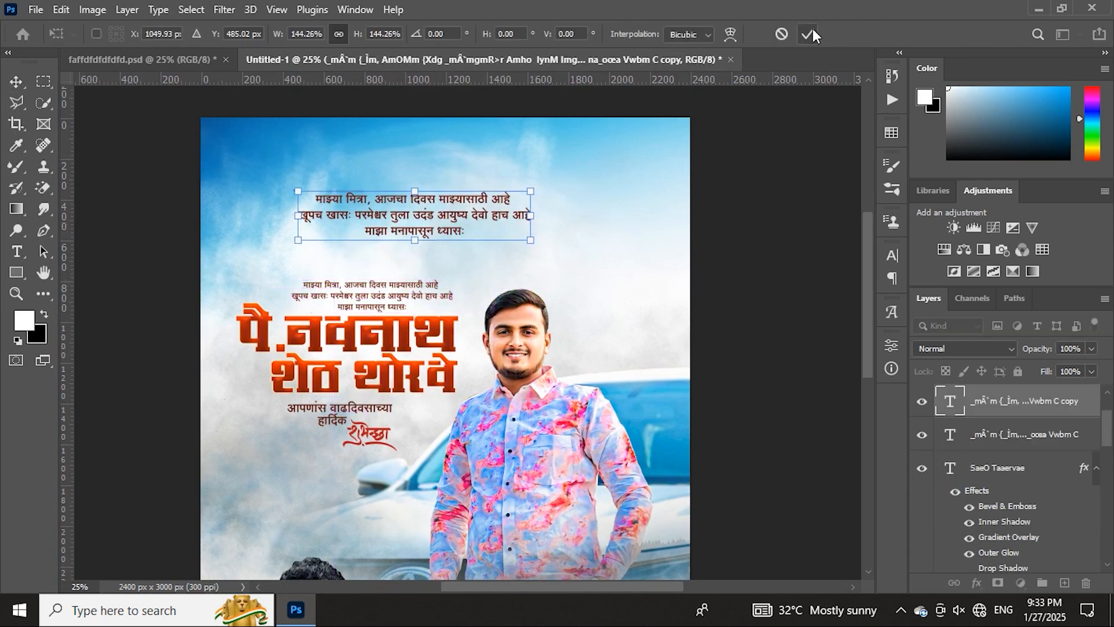
click(808, 34)
Duplicate the enlarged message to make four staggered copies across the sky, and put the four copies in one group.
scroll(479, 283, up, 2)
drag(452, 253, 606, 258)
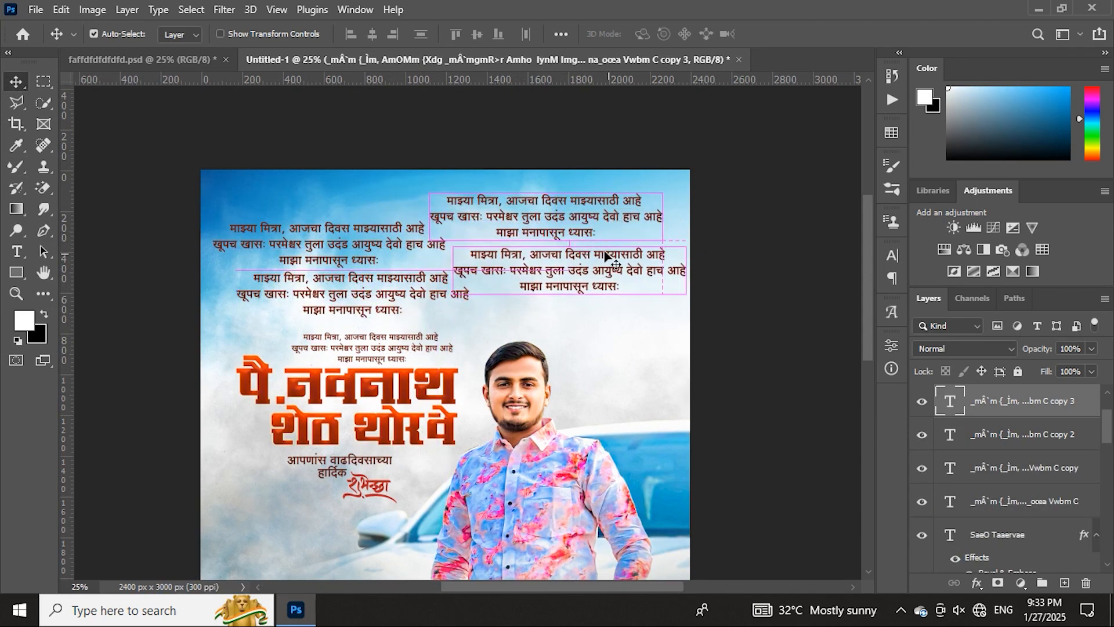
click(410, 226)
shift+click(398, 277)
shift+click(491, 201)
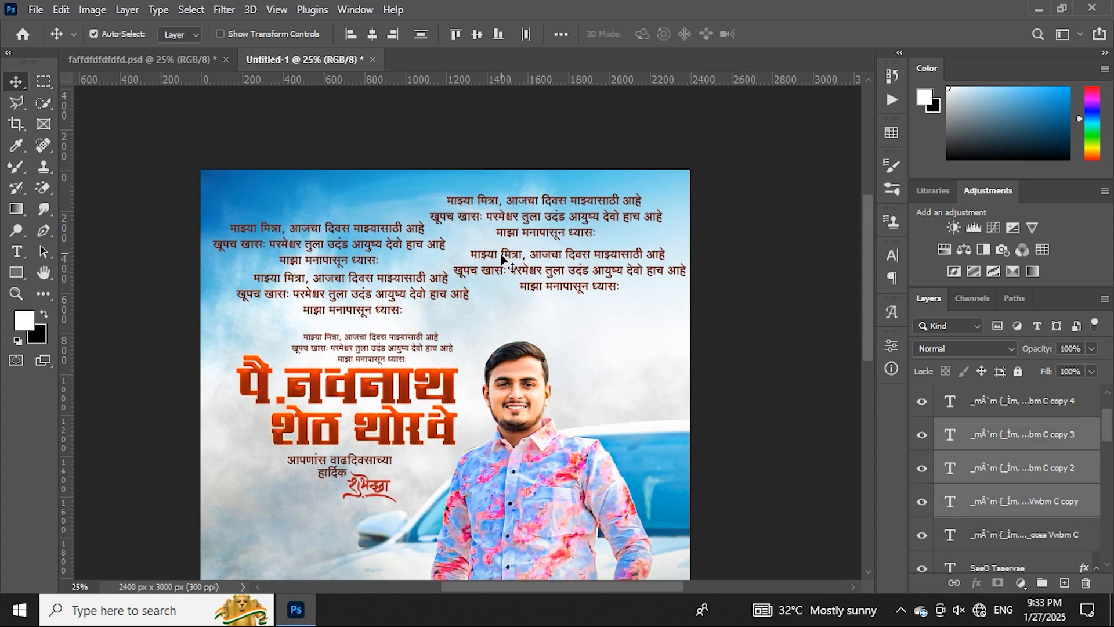
shift+click(504, 254)
click(1041, 582)
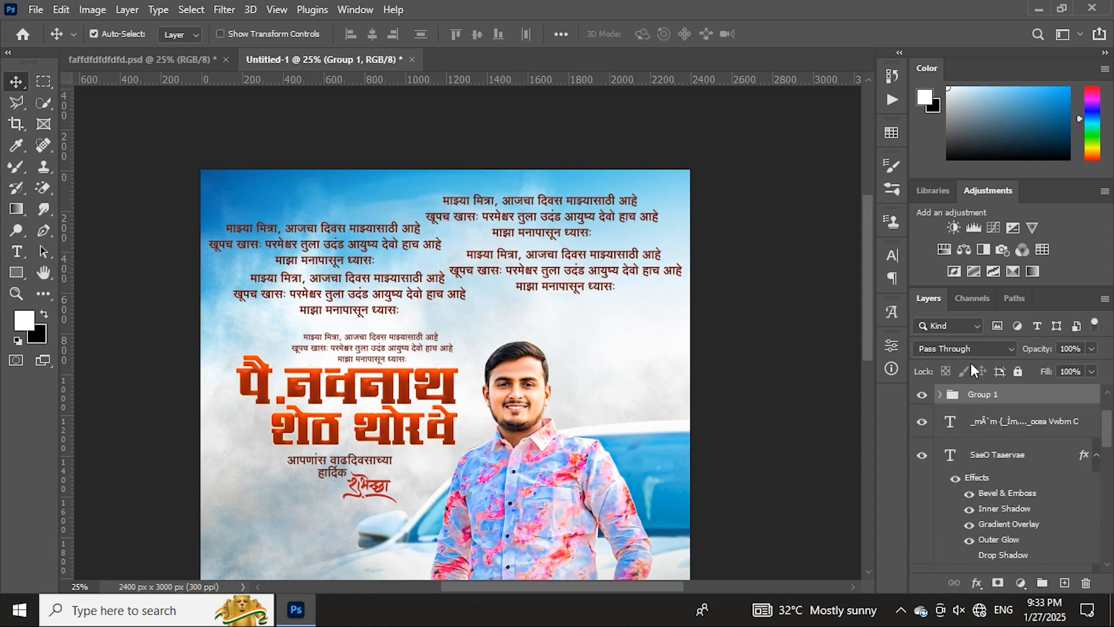
Set the message group's blend mode to Overlay and its opacity to 57%.
click(970, 348)
click(940, 383)
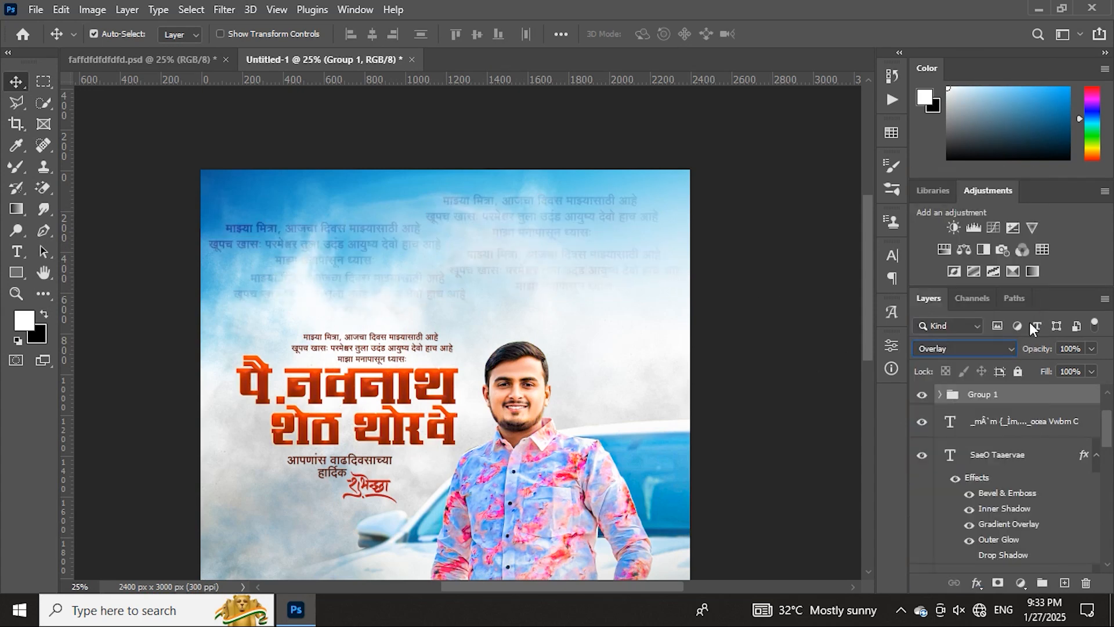
drag(1037, 356, 1024, 356)
key(ctrl+minus)
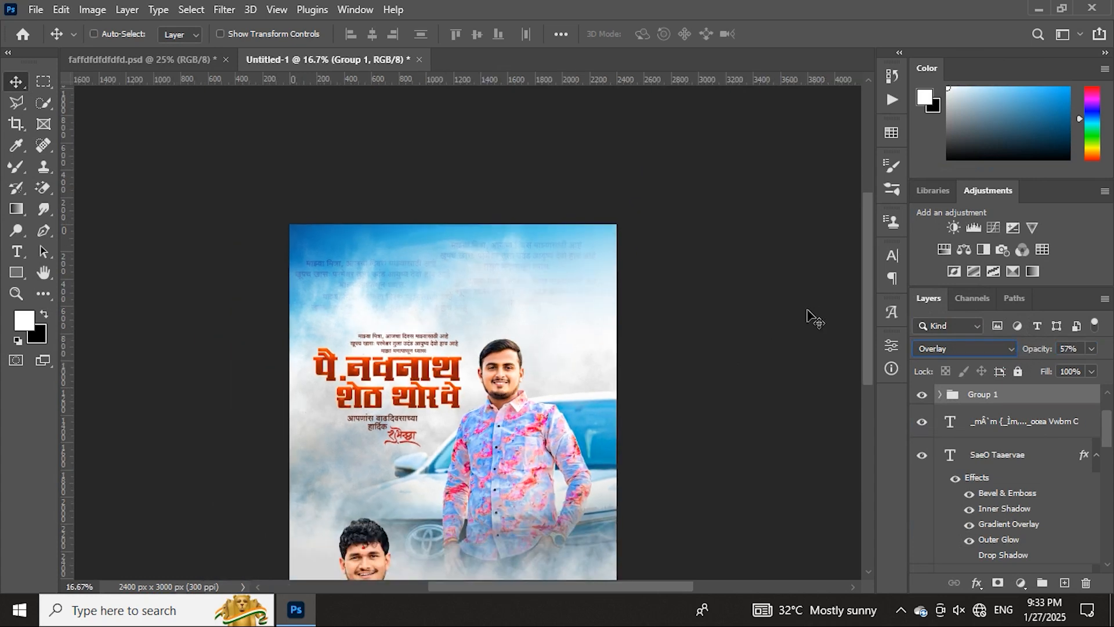
key(ctrl+minus)
key(ctrl+minus)
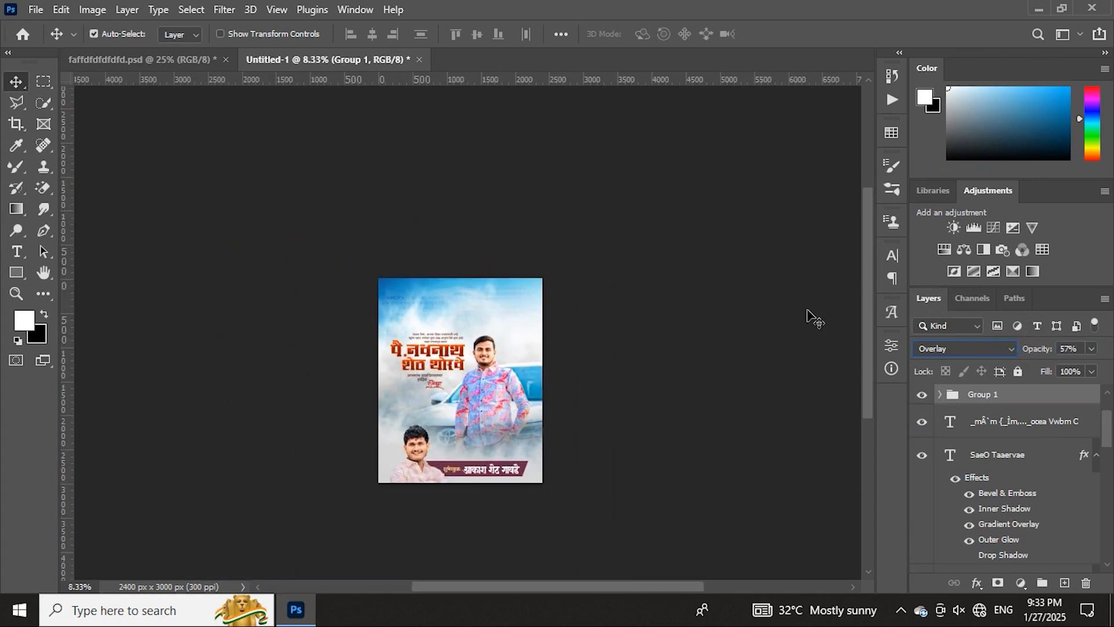
key(ctrl+plus)
key(ctrl+plus)
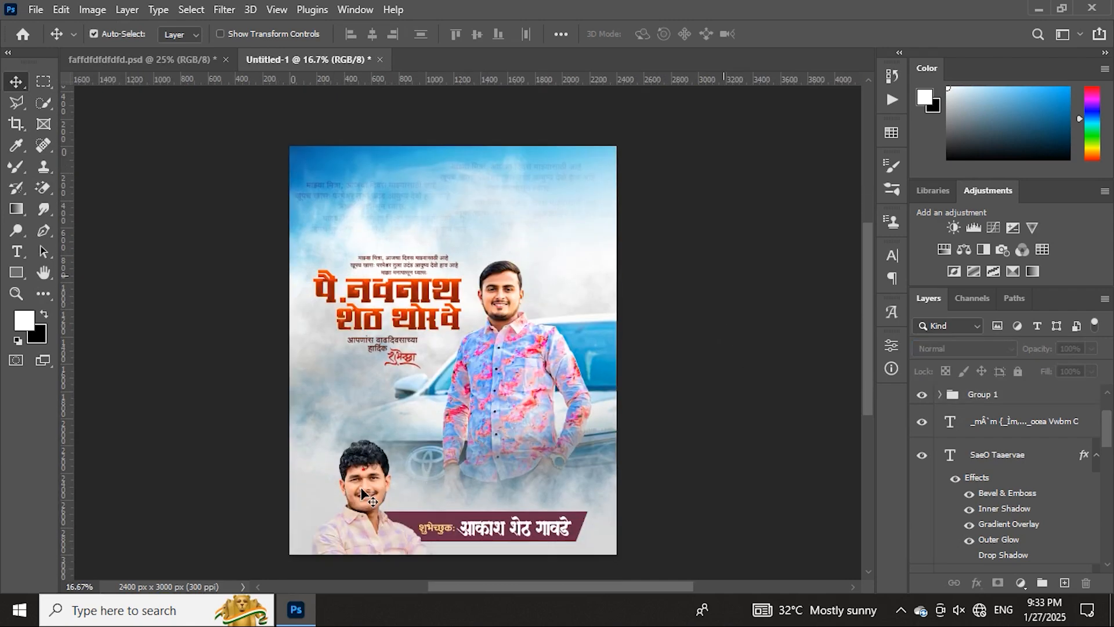
Hide the well-wisher's photo, the maroon strip and the two text layers on the strip.
click(361, 489)
click(922, 558)
click(399, 525)
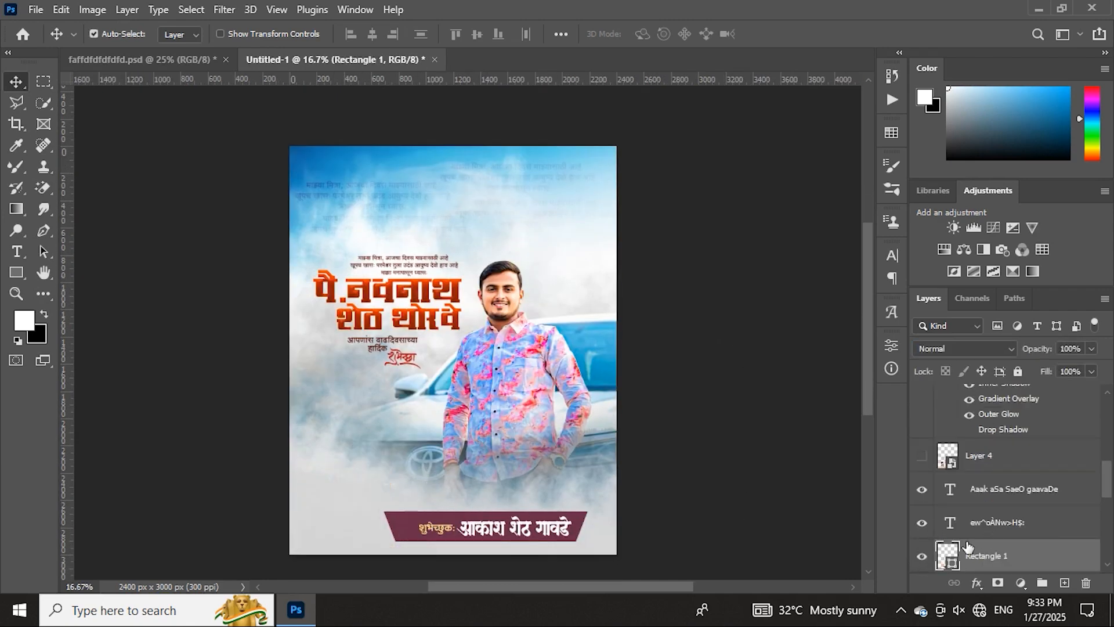
click(922, 556)
click(481, 526)
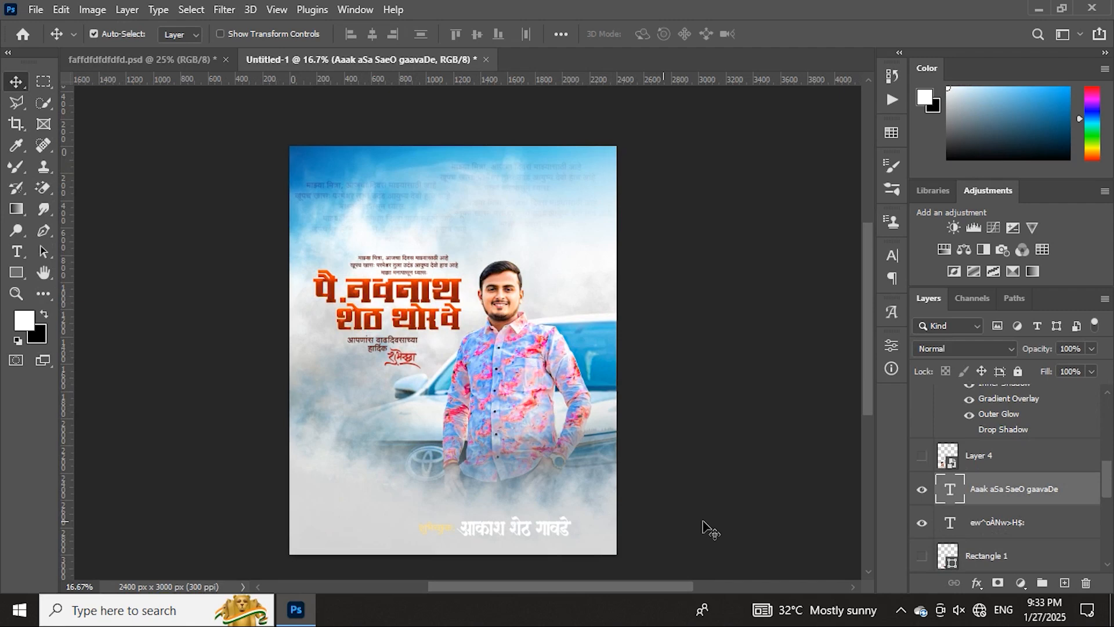
click(923, 490)
click(434, 530)
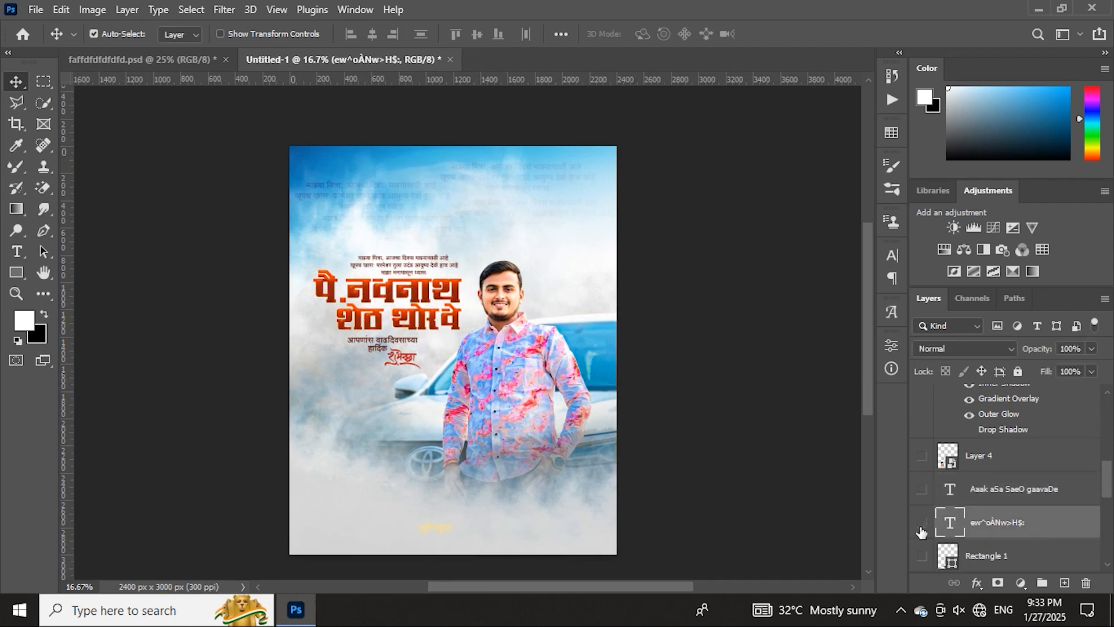
Hide the layer with the man in the floral shirt and his car.
scroll(530, 369, up, 1)
click(530, 369)
click(921, 559)
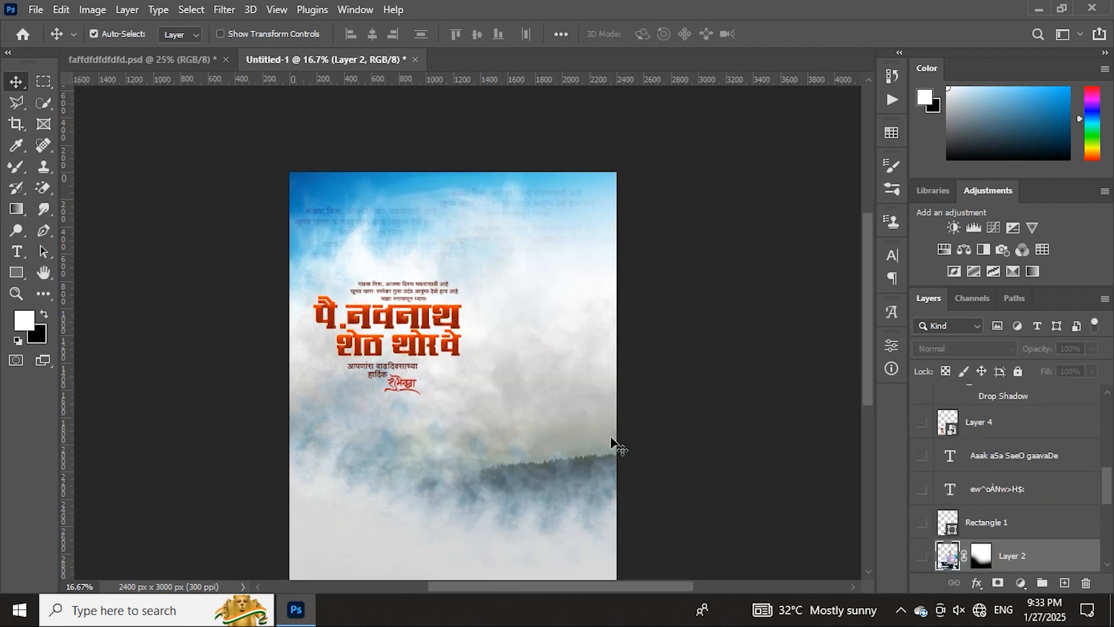
Bring the white-shirt man's masked photo in from faffdfdfdfdfd.psd, set its blend mode to Normal, and move it beside the title.
click(186, 61)
drag(343, 88, 544, 339)
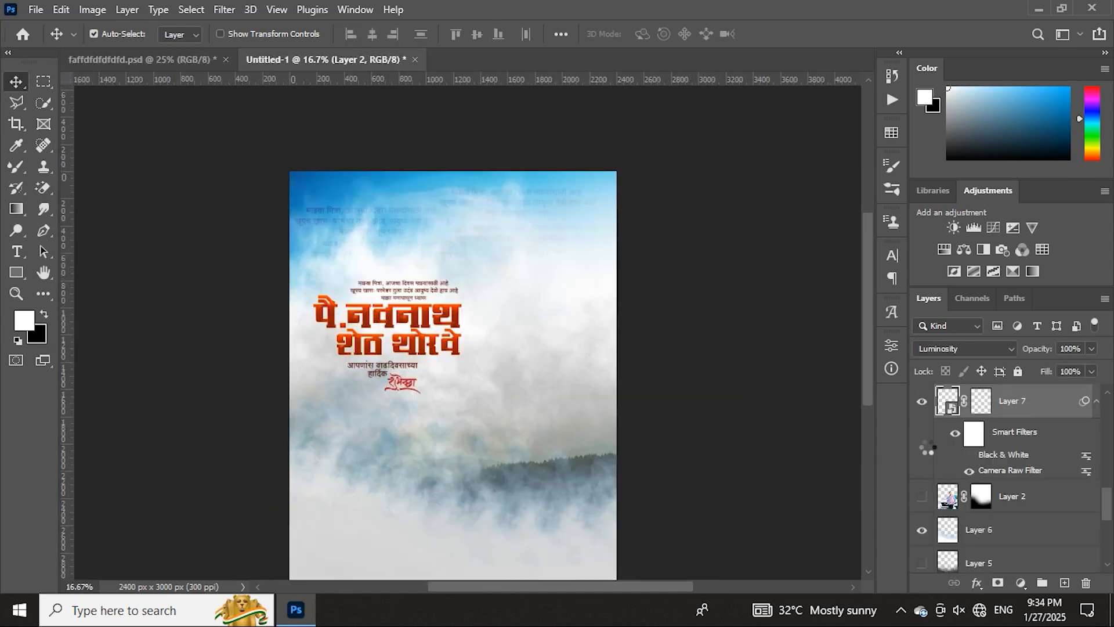
click(960, 349)
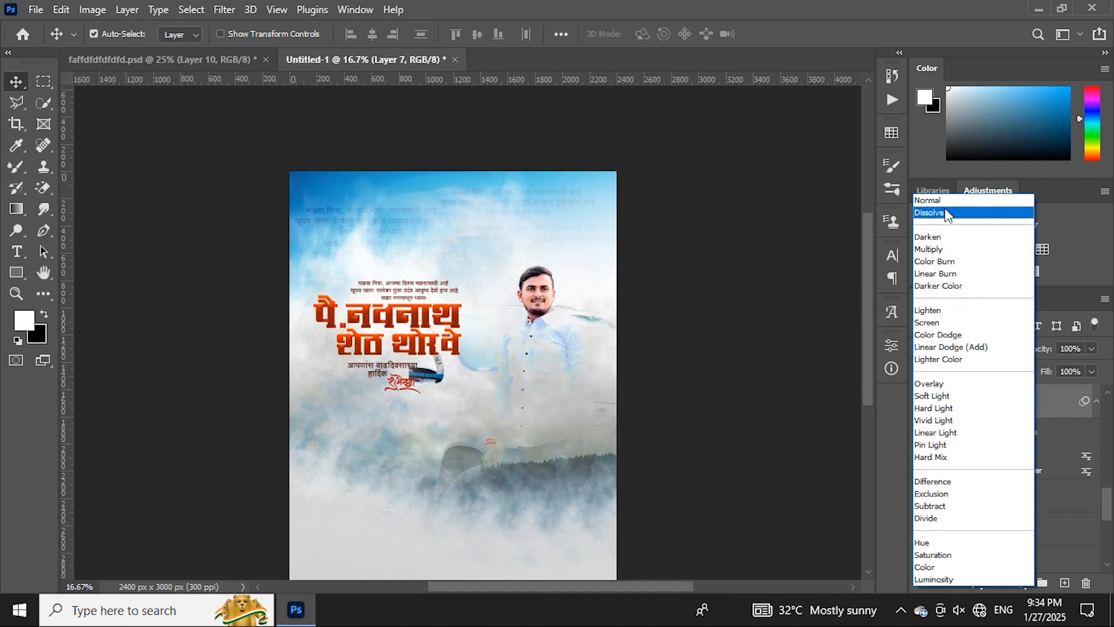
click(941, 201)
drag(557, 325, 525, 407)
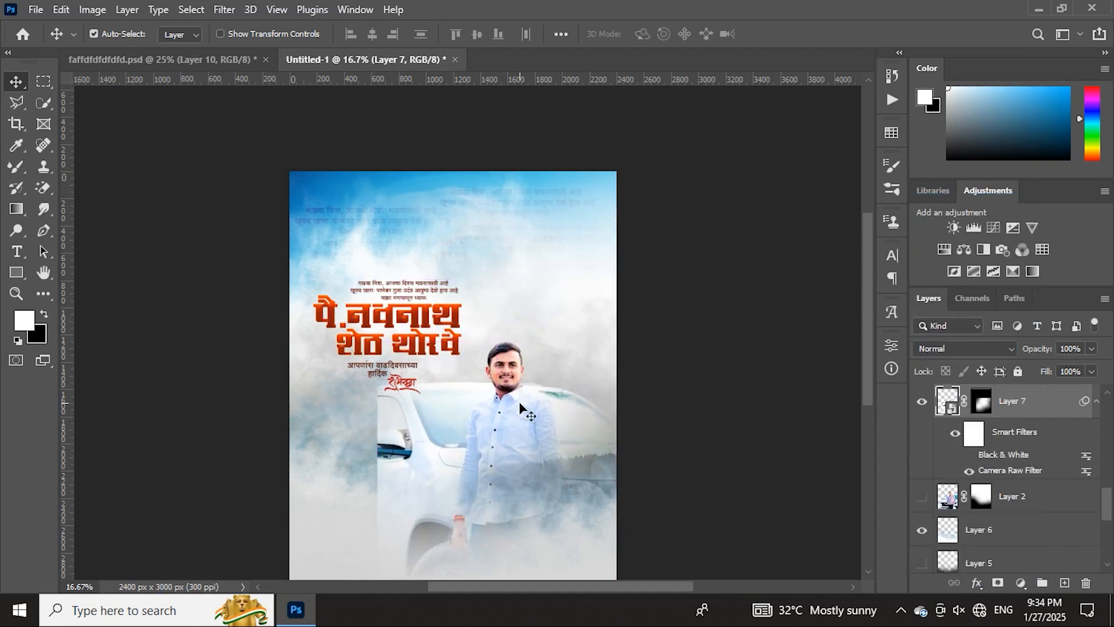
Scale the white-shirt man's photo to 161.35% and position it on the banner's right half.
key(ctrl+t)
click(572, 248)
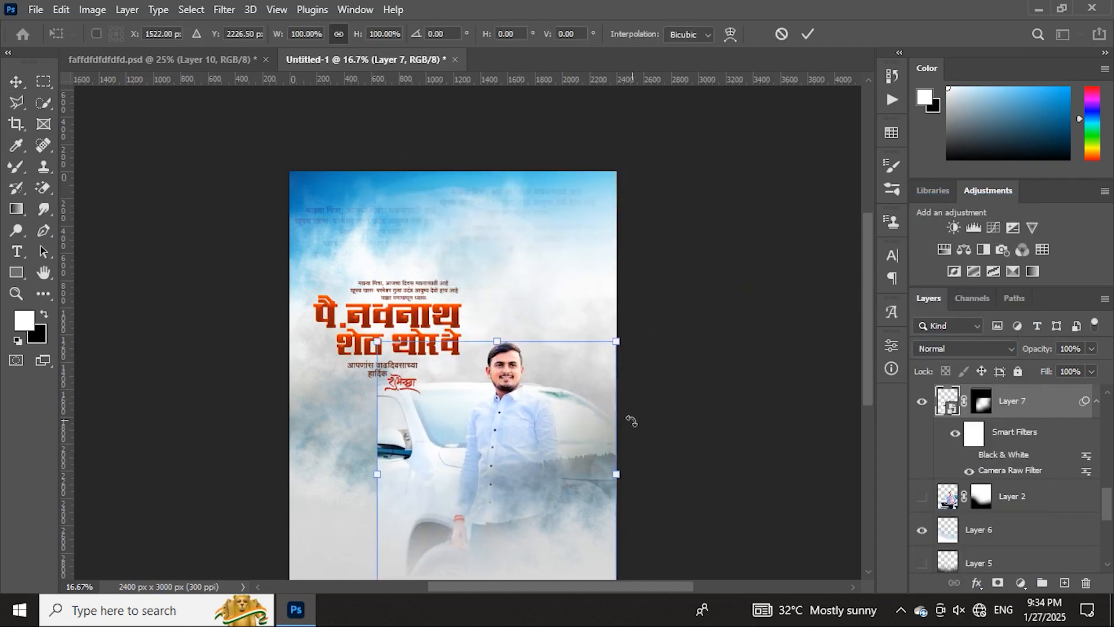
drag(621, 474, 696, 466)
drag(645, 457, 649, 493)
click(808, 34)
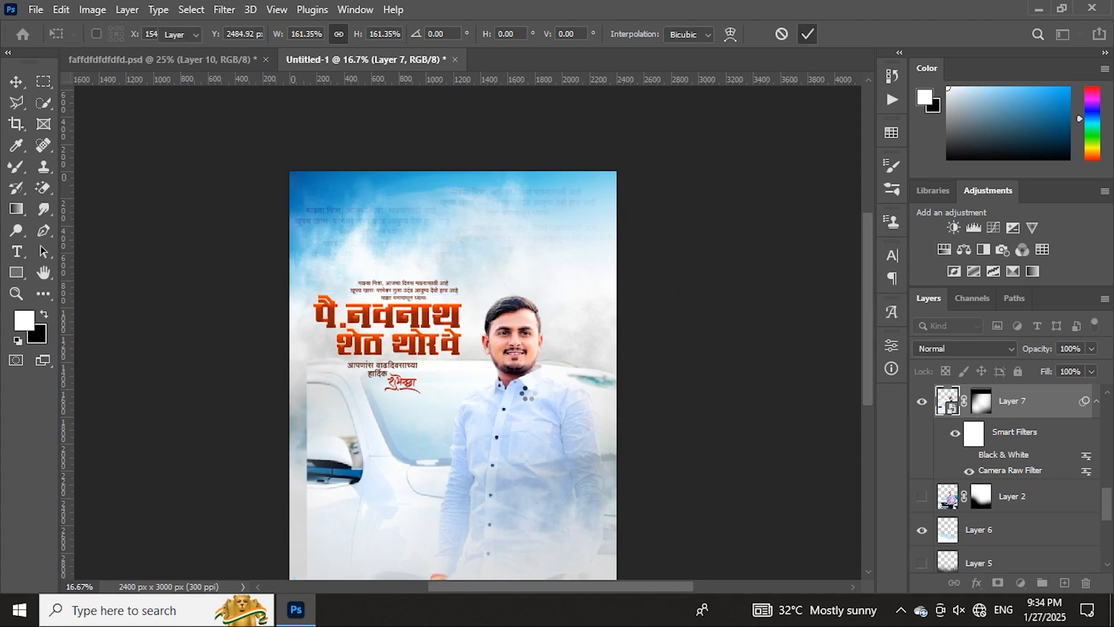
Target the white-shirt photo's layer mask, make black the foreground color, and switch to the regular Brush tool.
click(981, 402)
key(x)
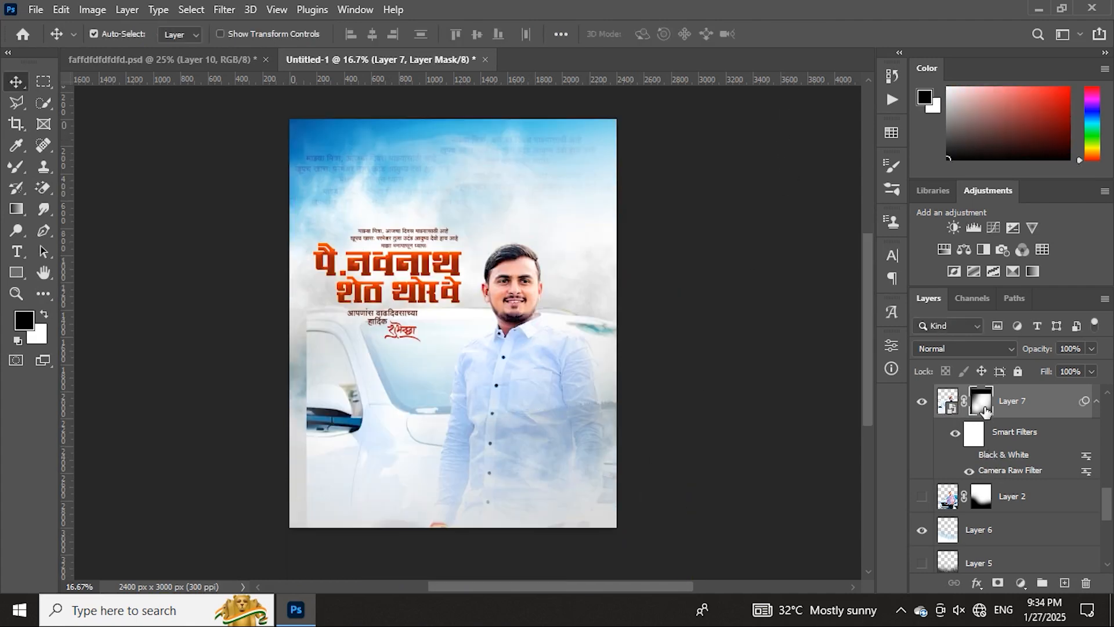
right_click(16, 167)
click(76, 169)
drag(321, 414, 338, 518)
right_click(249, 350)
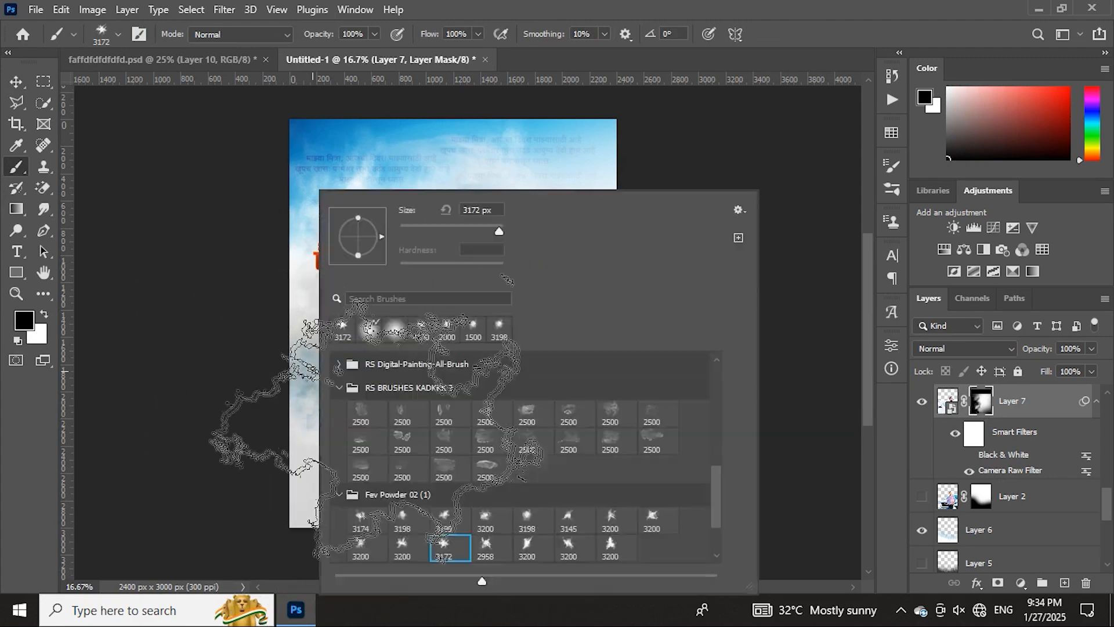
ctrl+click(250, 349)
key(ctrl+z)
key(ctrl+z)
key(ctrl+z)
Paint black on Layer 7's mask with a 3172 px soft round brush at 0% hardness to fade the car's hard left edge.
right_click(383, 348)
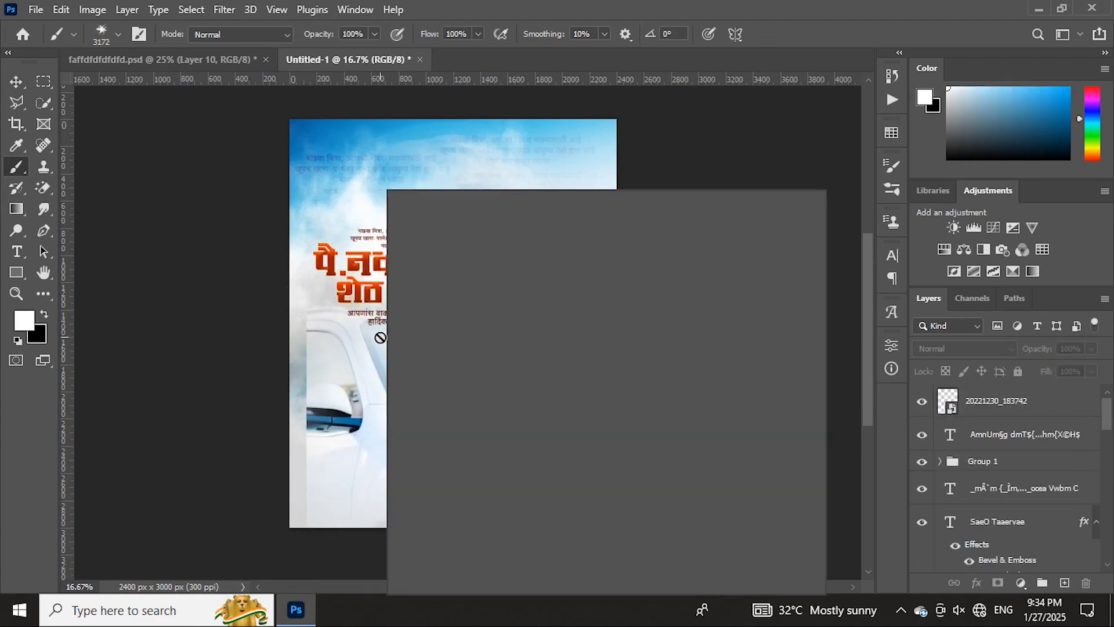
click(410, 329)
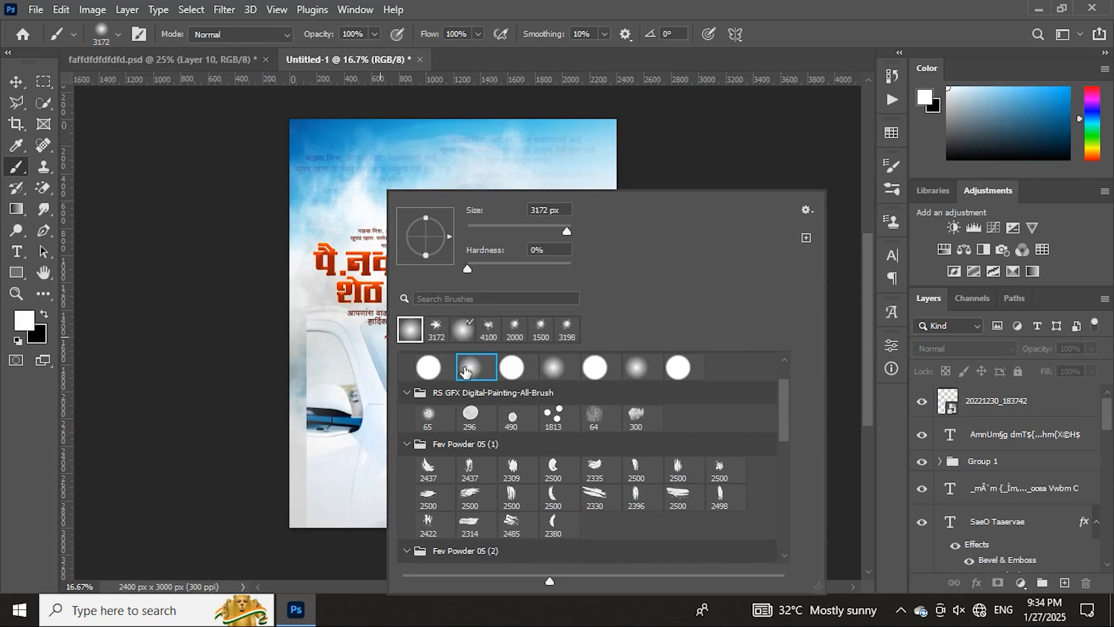
click(976, 415)
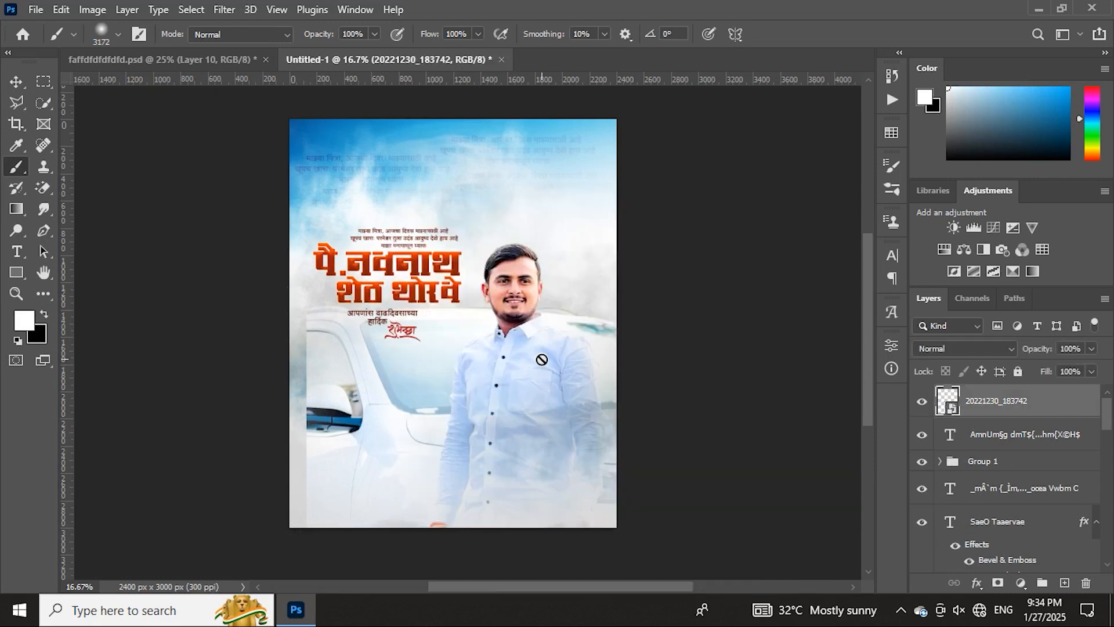
ctrl+click(535, 360)
click(985, 504)
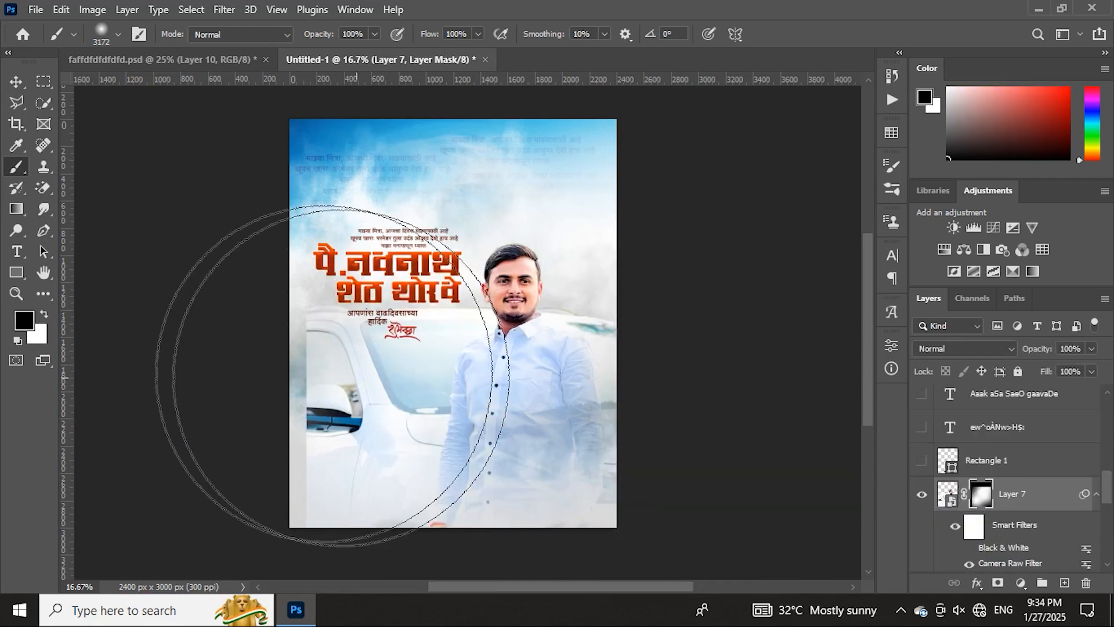
click(211, 348)
click(213, 351)
click(215, 345)
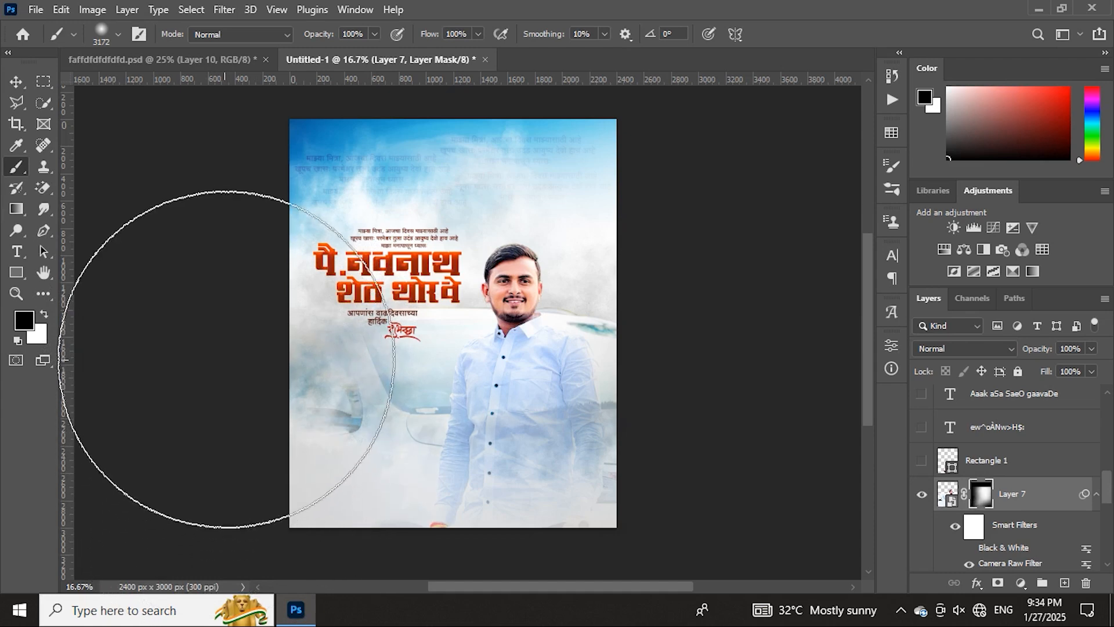
Move the small message, both title lines, the birthday greeting and the red calligraphy up as one stacked block beside the man's head.
click(17, 82)
scroll(409, 284, up, 3)
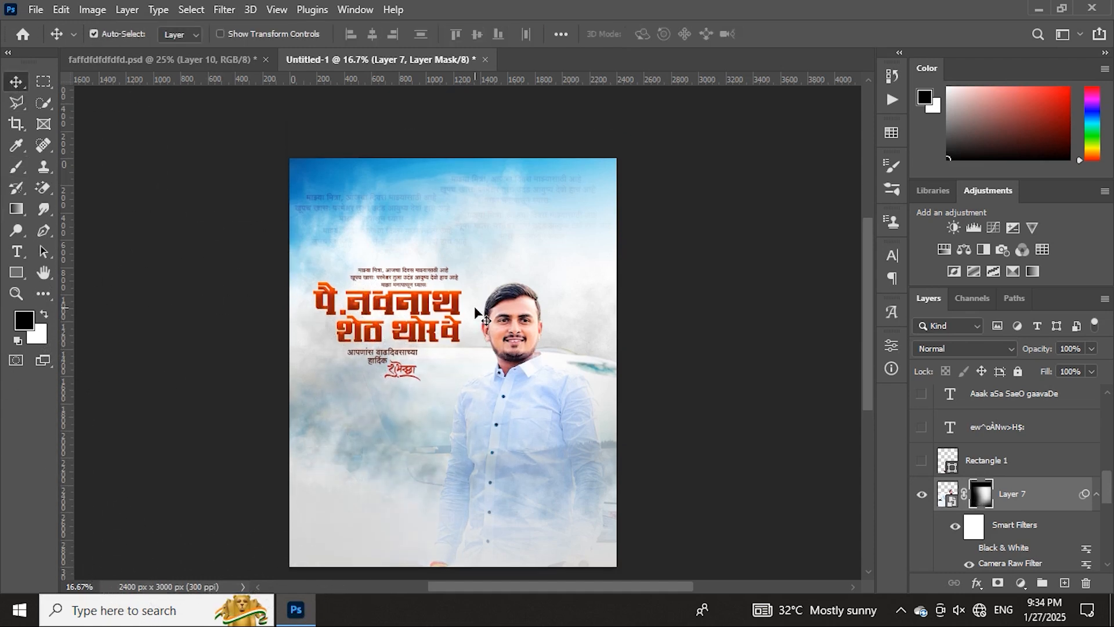
drag(410, 285, 444, 243)
drag(426, 321, 434, 283)
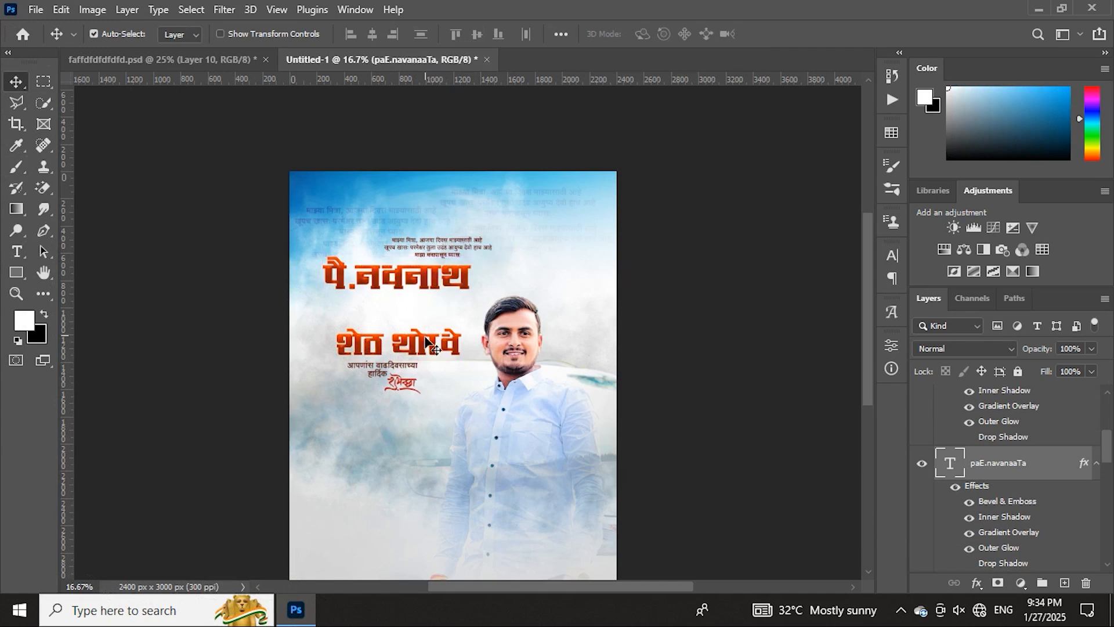
drag(430, 343, 429, 306)
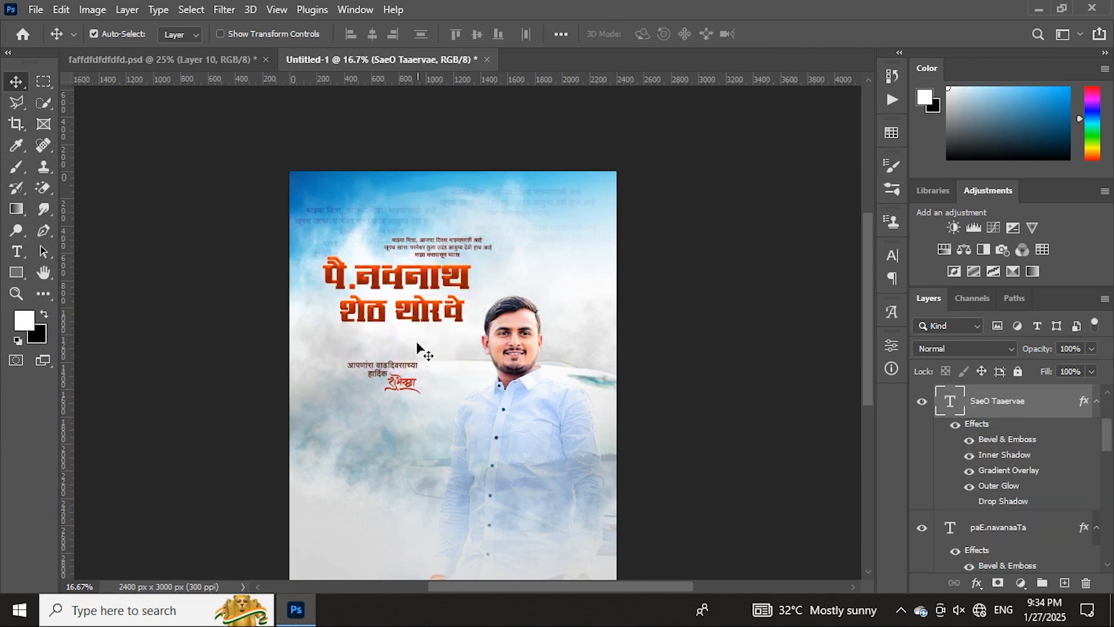
drag(404, 368, 407, 335)
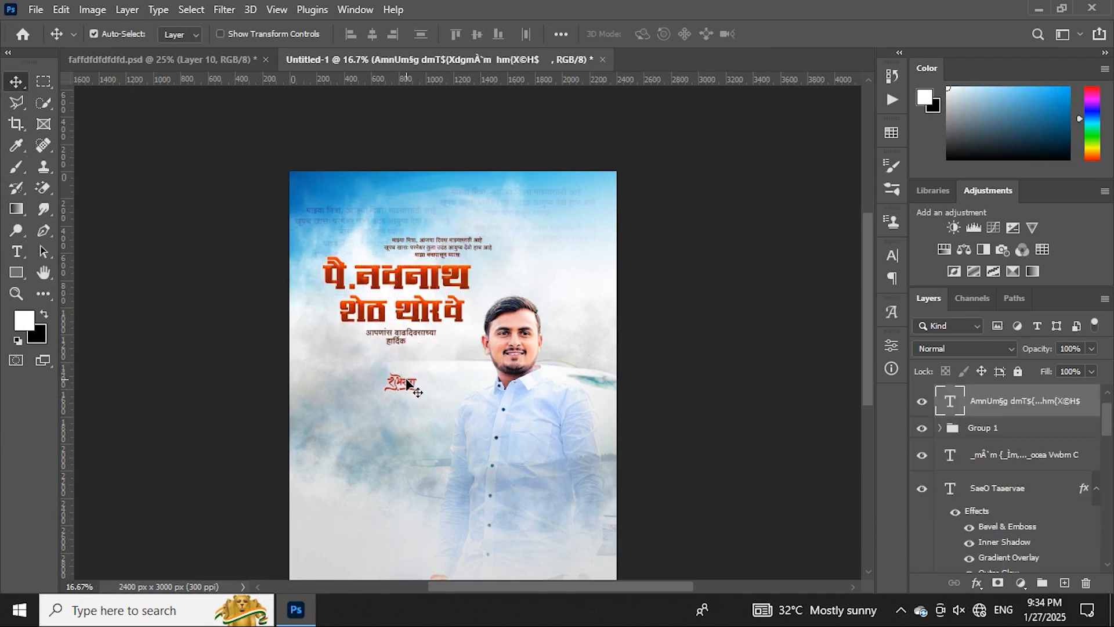
drag(407, 383, 418, 356)
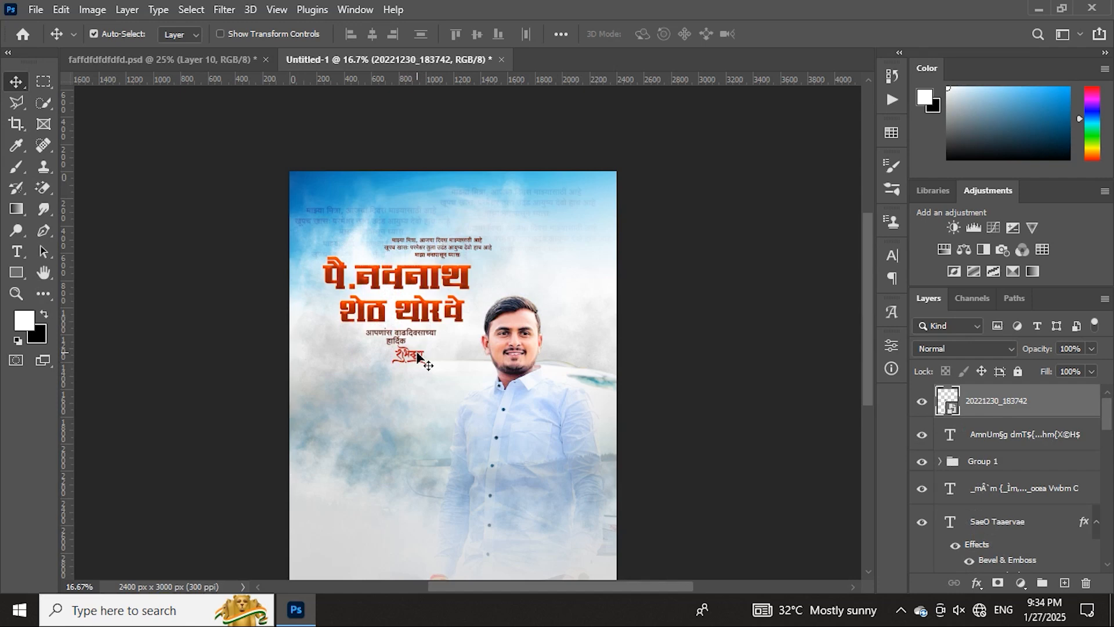
key(ctrl+plus)
scroll(453, 347, down, 3)
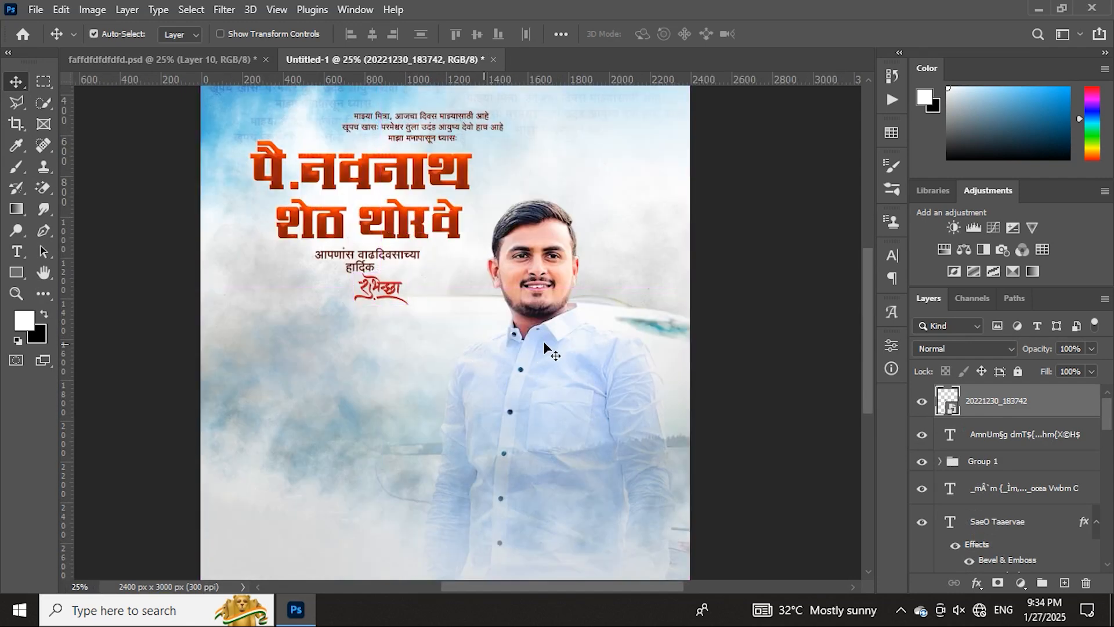
drag(544, 344, 543, 345)
key(ctrl+minus)
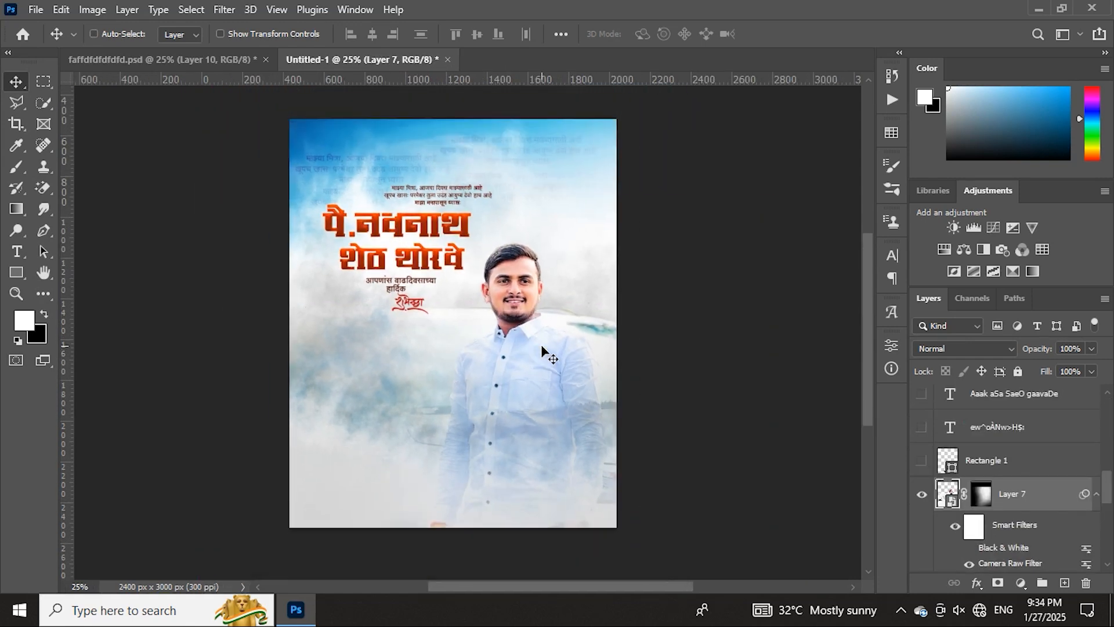
scroll(543, 350, up, 3)
scroll(440, 371, down, 3)
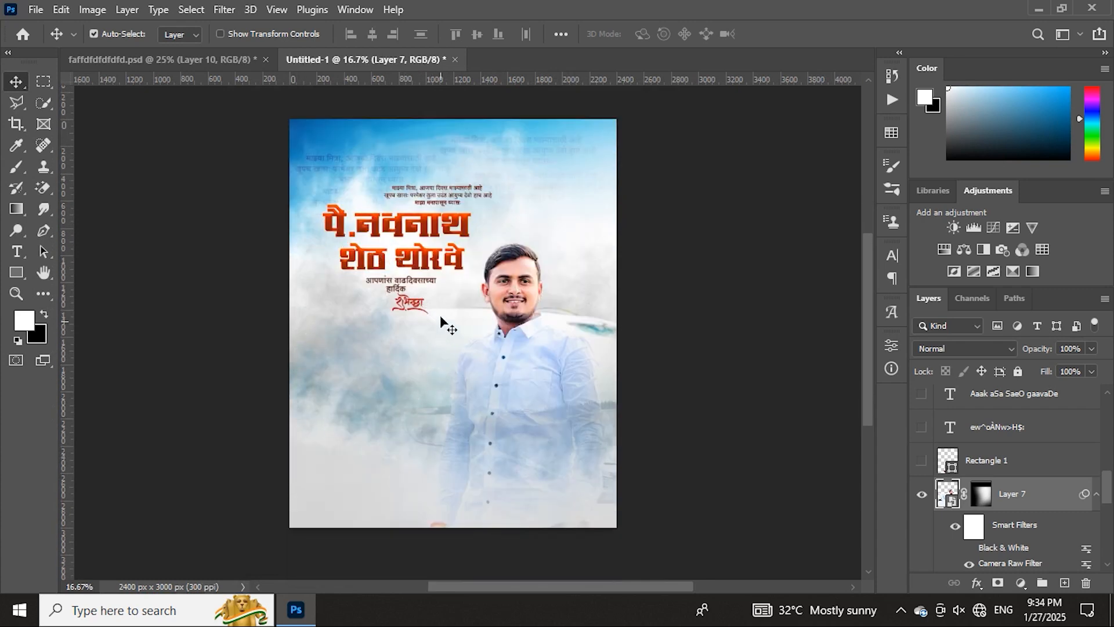
Move the second title line below the red calligraphy and replace its text with आभार, entered as AaaBaar.
drag(410, 260, 406, 369)
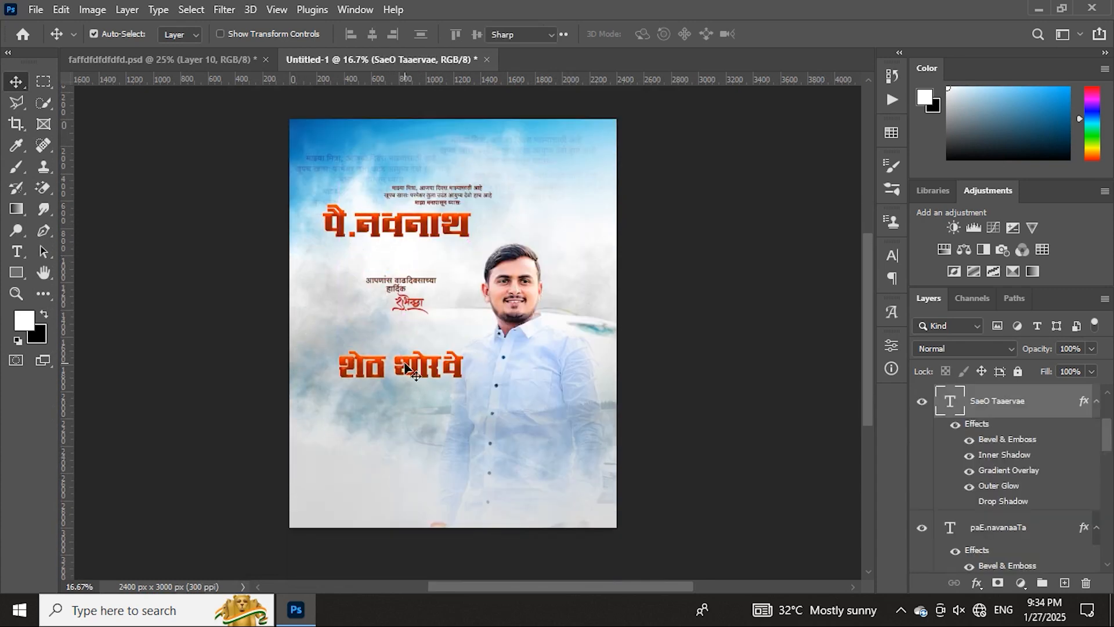
double_click(405, 366)
text(Aaba)
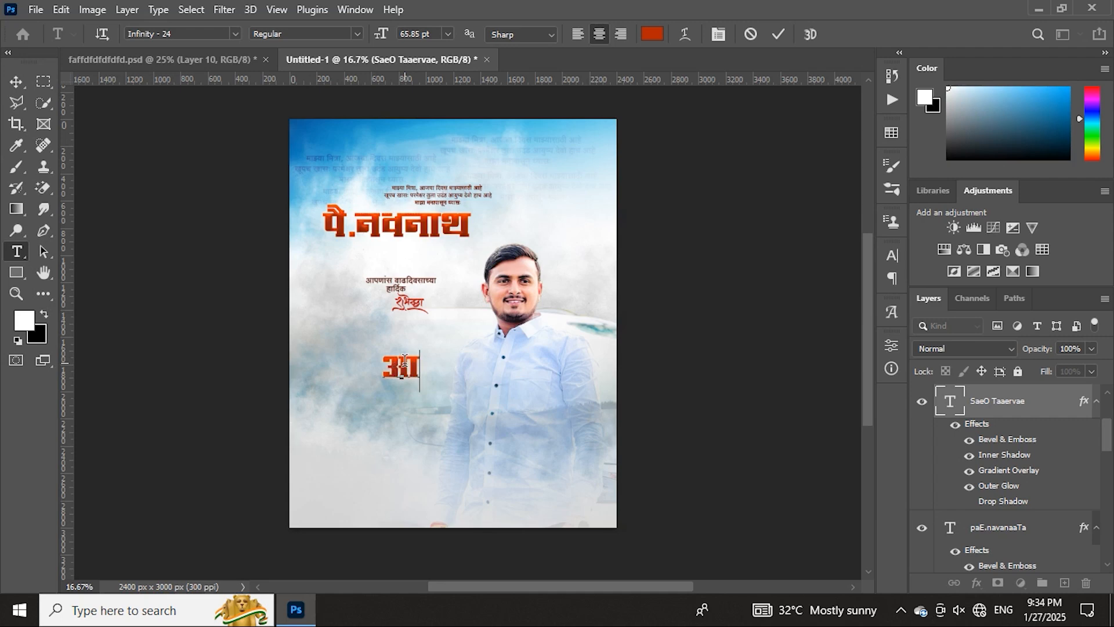
key(BackSpace)
key(BackSpace)
text(Baara)
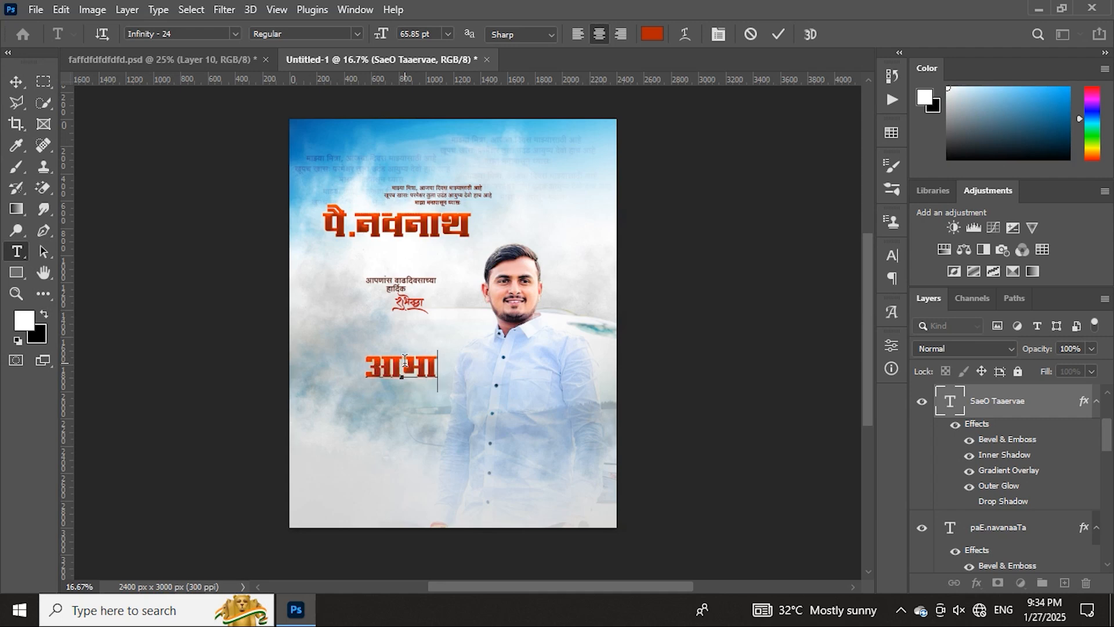
click(781, 40)
key(v)
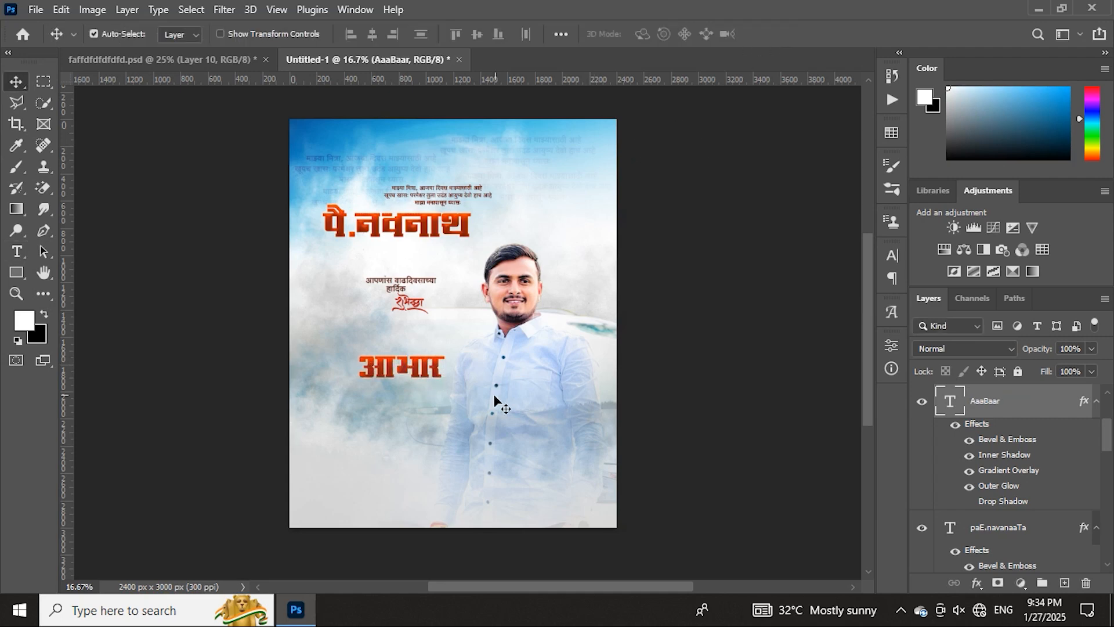
Scale the आभार text to 153.51% and place it on the banner's lower left, beside the man's torso.
key(ctrl+t)
drag(445, 371, 433, 435)
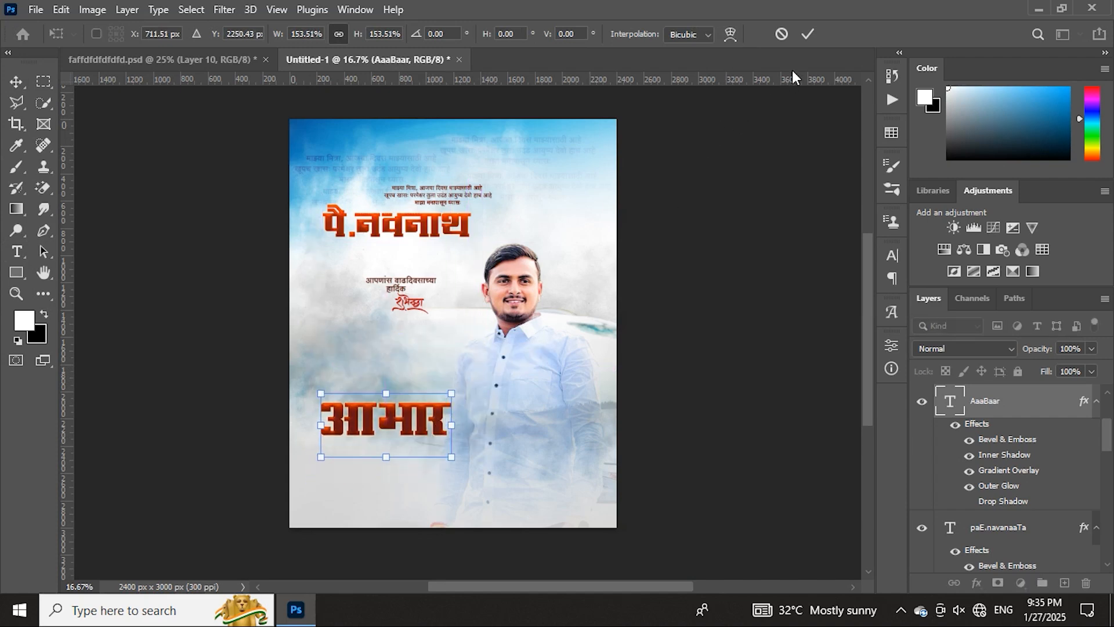
click(808, 34)
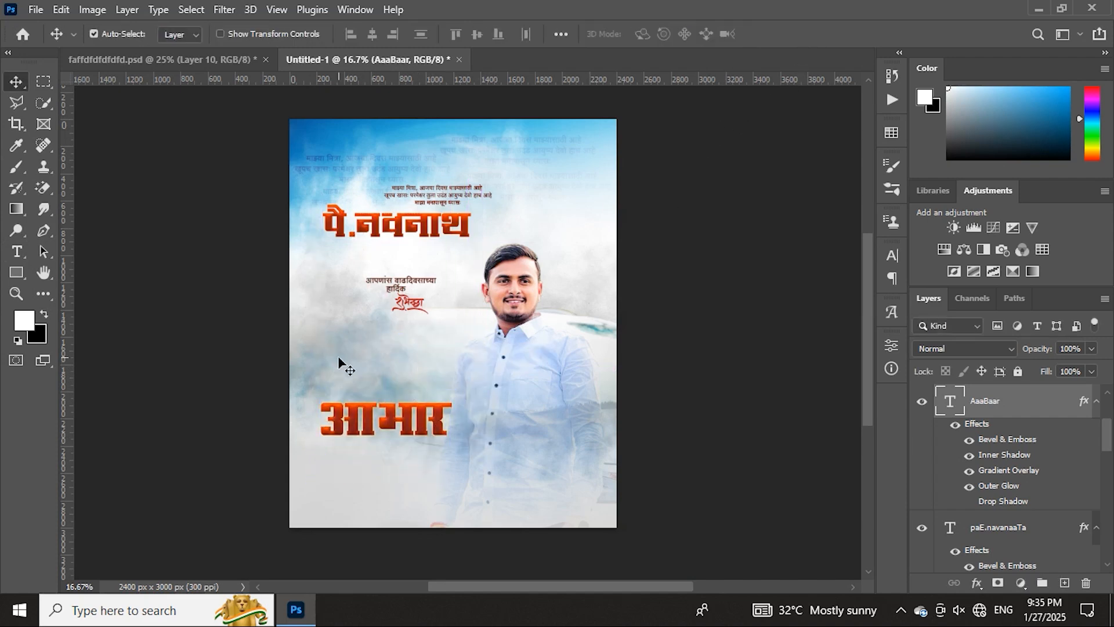
Switch to the Brush tool, decline rasterizing the आभार text, and add a new empty layer above it.
key(ctrl+plus)
scroll(338, 356, up, 2)
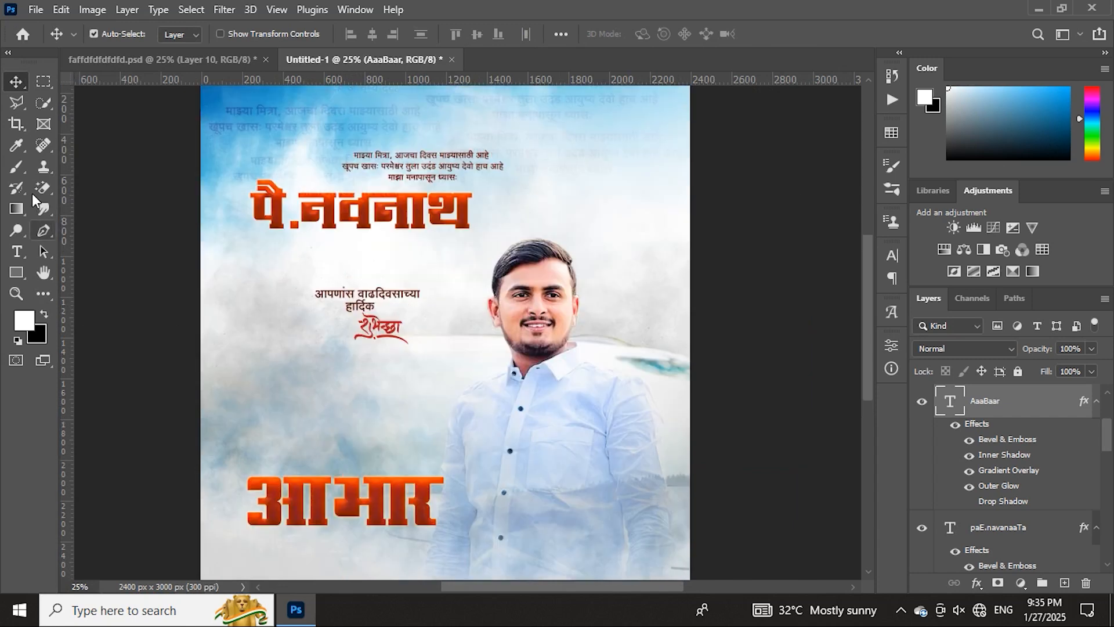
click(17, 167)
right_click(614, 353)
click(582, 409)
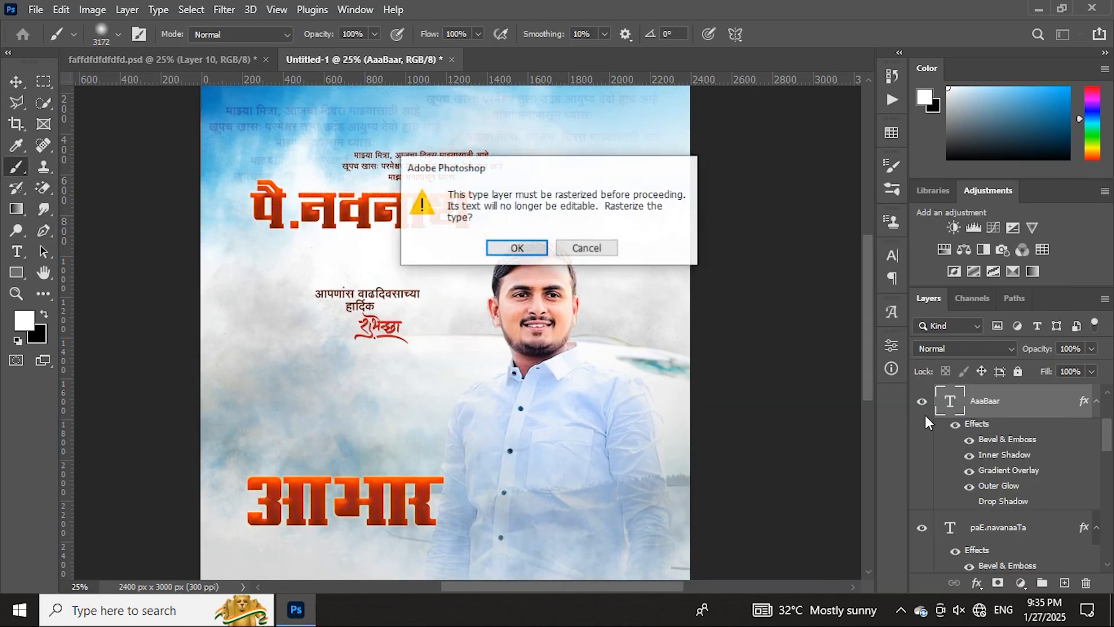
click(598, 247)
click(1064, 584)
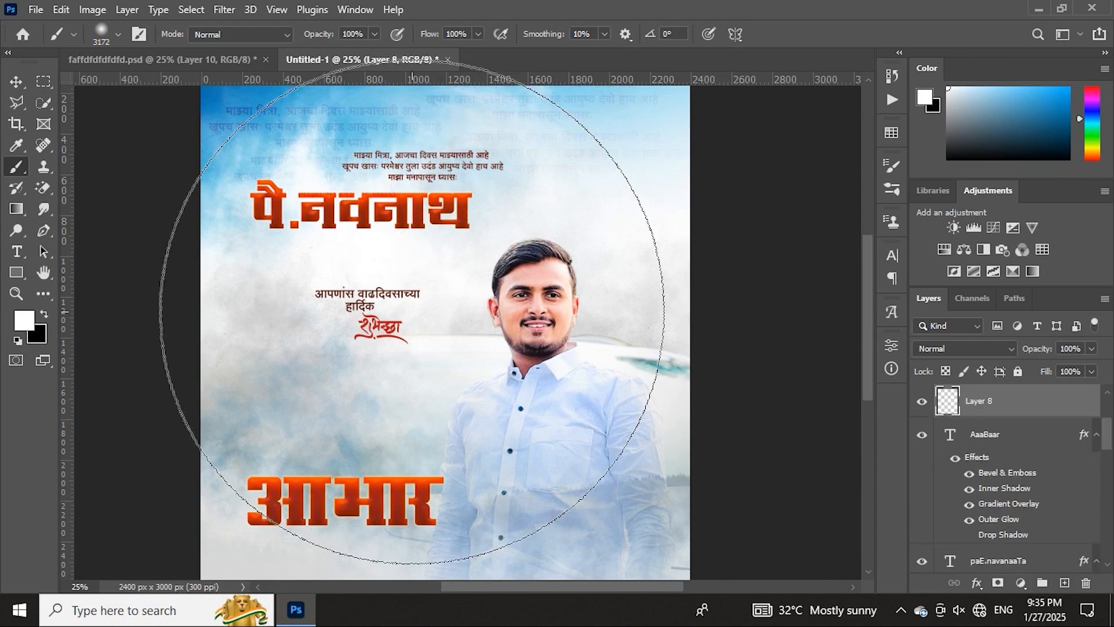
Look through the brush presets, from the Fev Powder 05 sets to the Splatter Brush Set, keeping the current soft round brush.
key(ctrl+minus)
key(ctrl+minus)
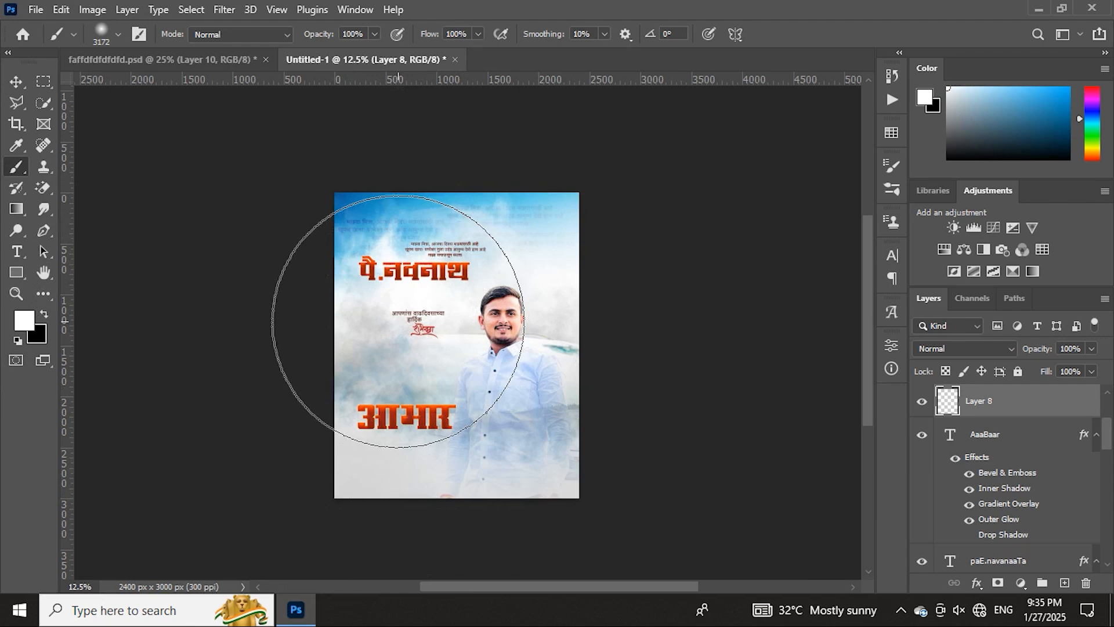
scroll(398, 321, up, 2)
scroll(398, 321, down, 1)
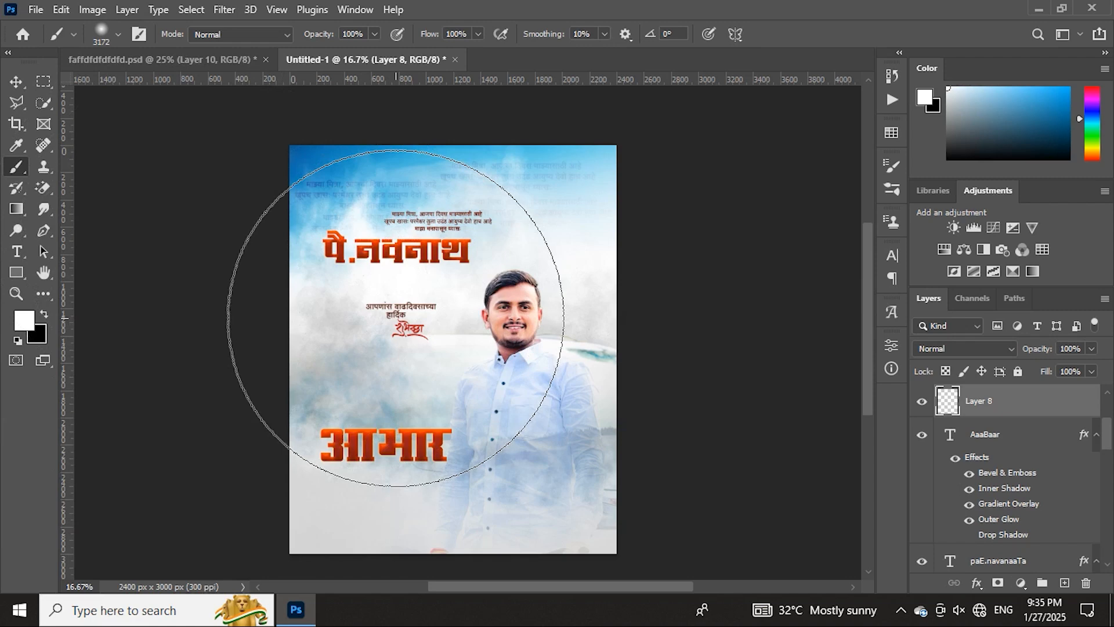
right_click(490, 343)
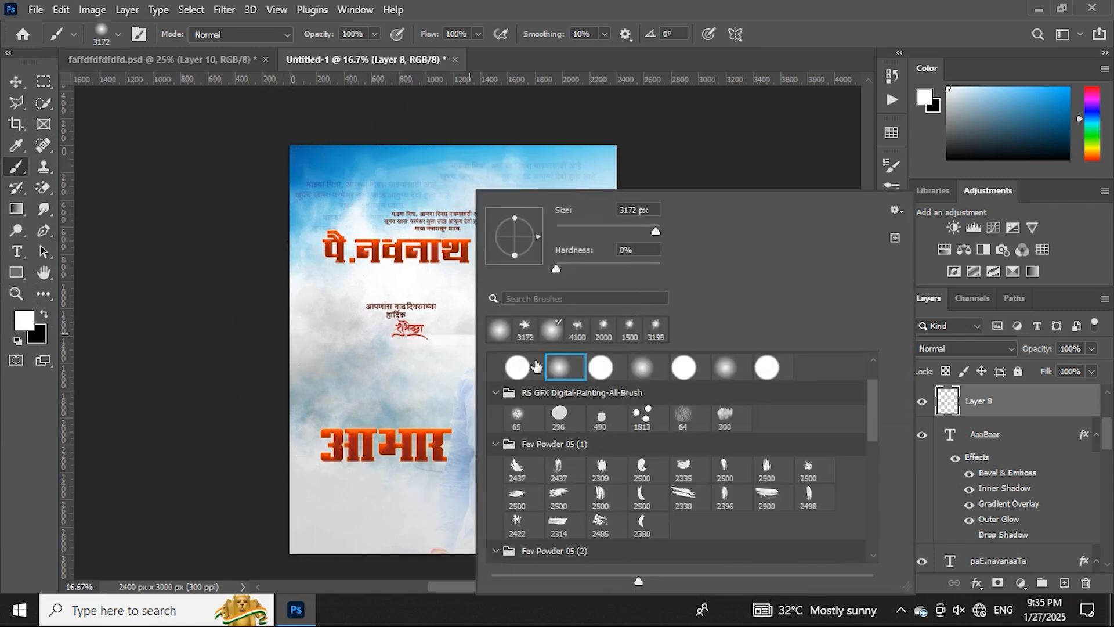
scroll(853, 483, down, 3)
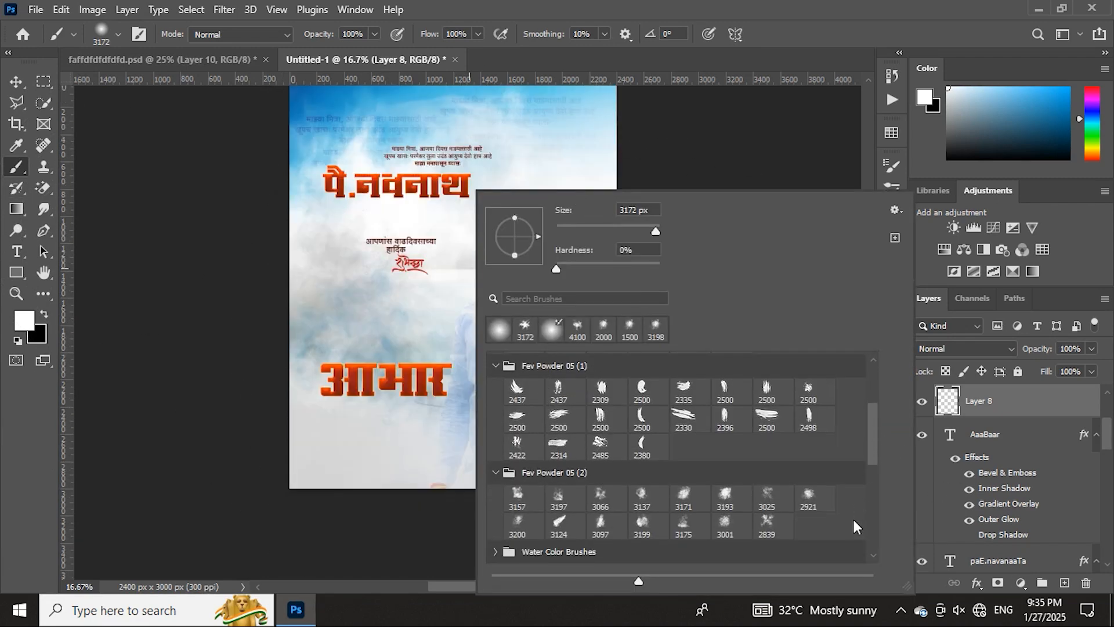
scroll(853, 521, down, 5)
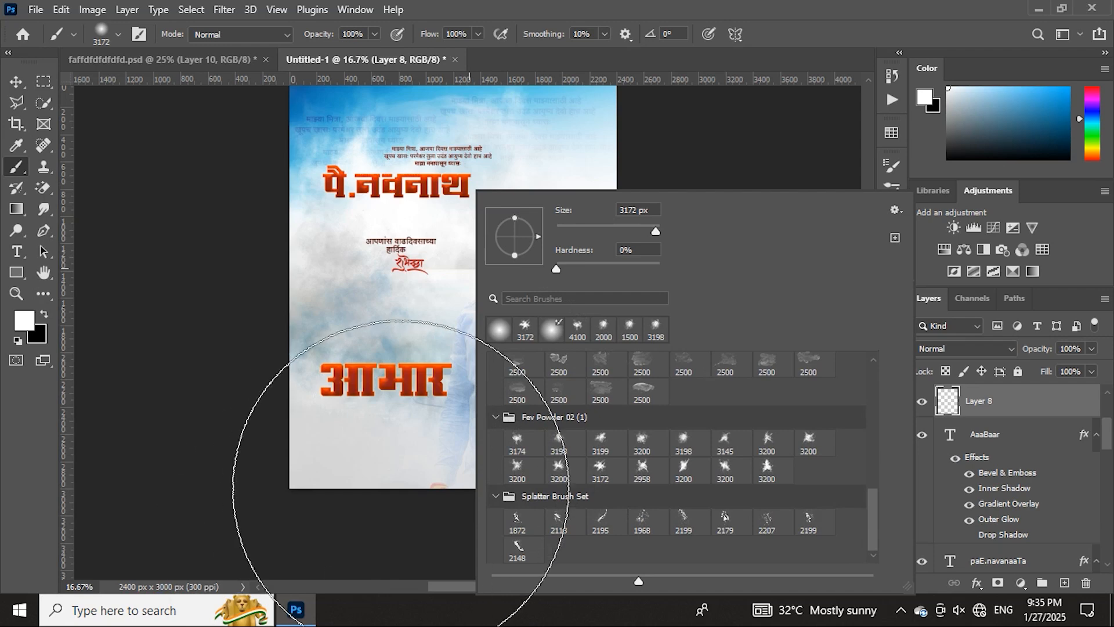
click(973, 414)
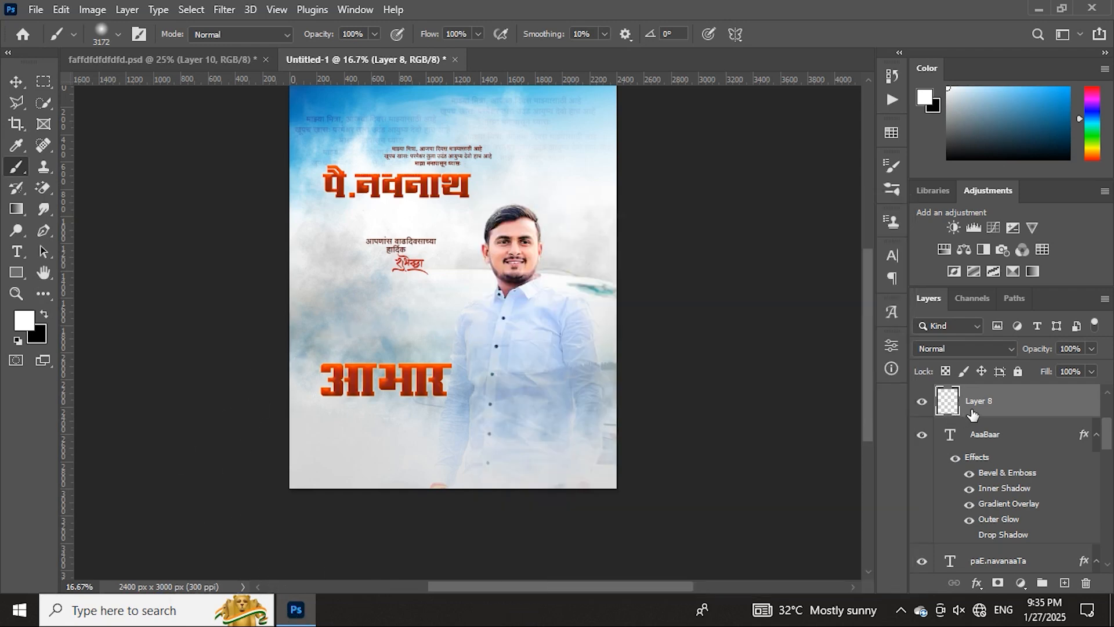
scroll(546, 364, up, 1)
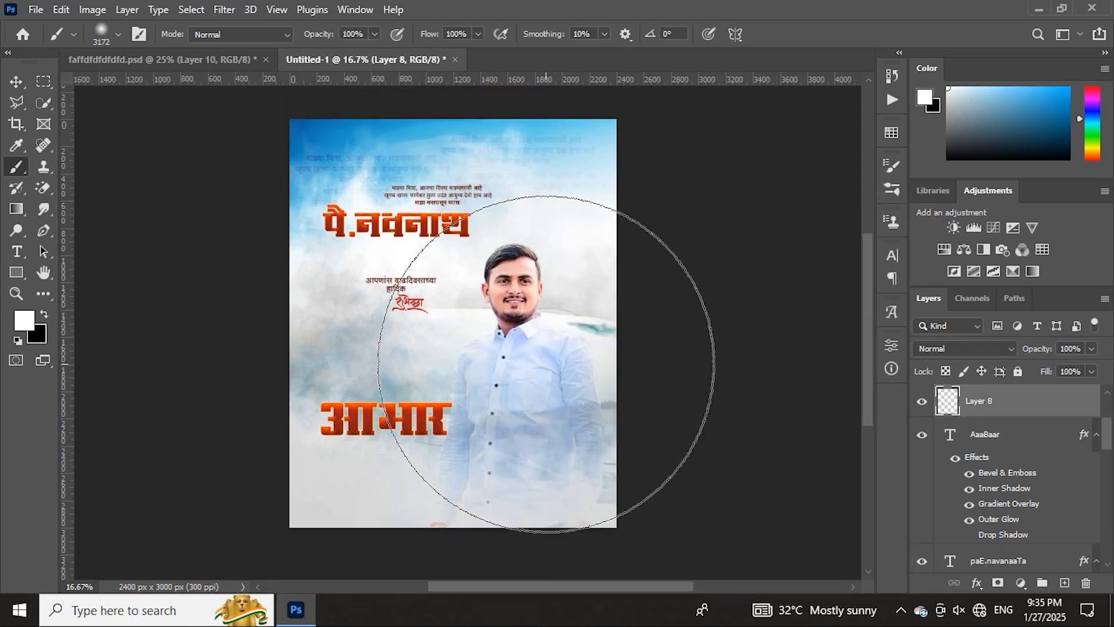